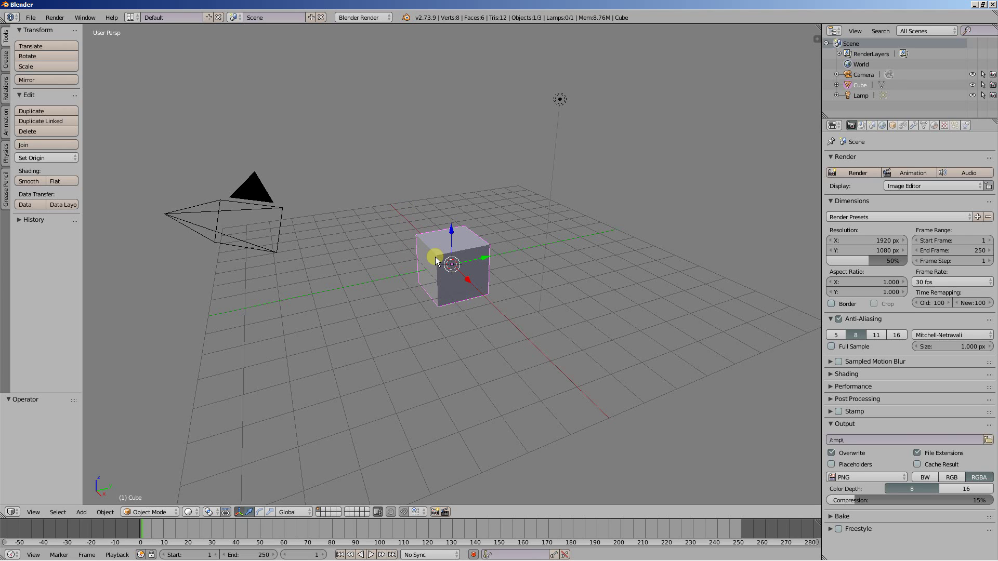
Step: Subdivide the whole cube mesh with 2 cuts and return to Object Mode
middle_click_drag(435, 256, 422, 254)
key("Tab")
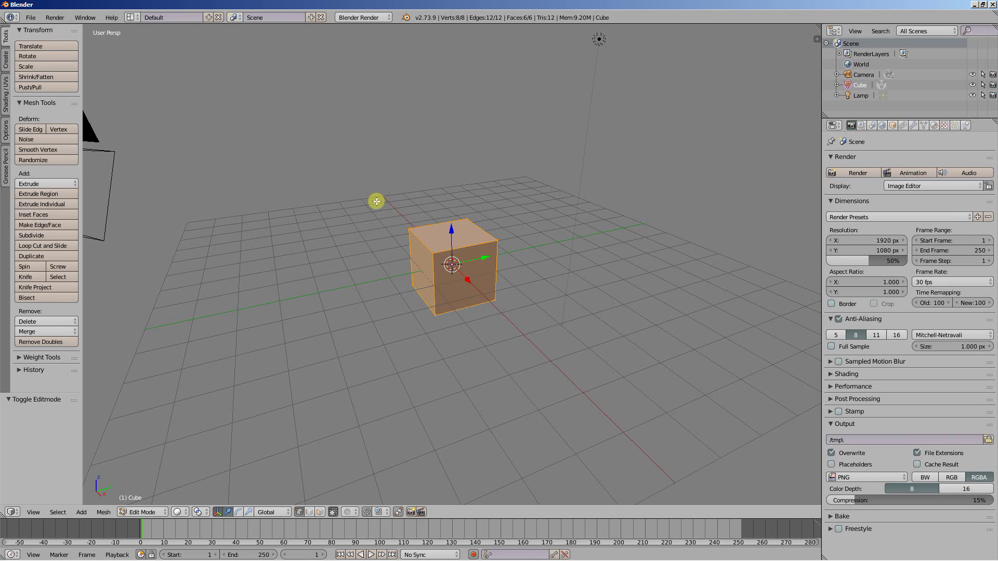
key("w")
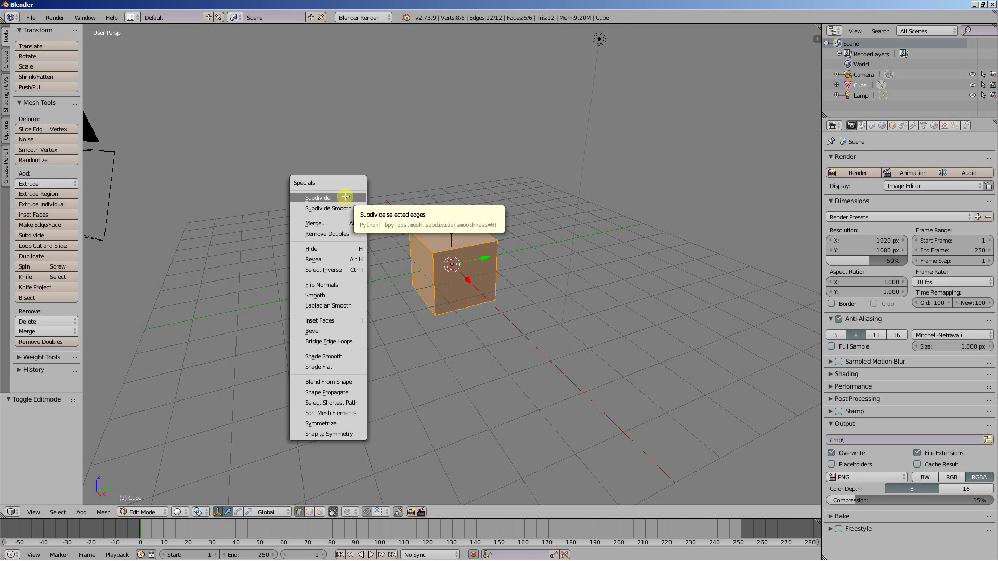
left_click(346, 197)
middle_click_drag(343, 256, 352, 283)
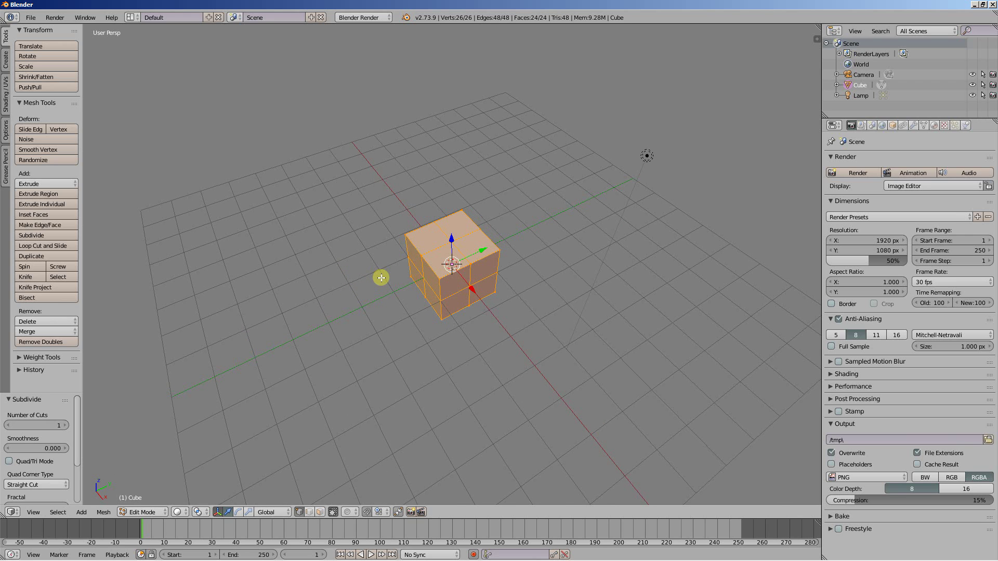
scroll(381, 278, "up", 3)
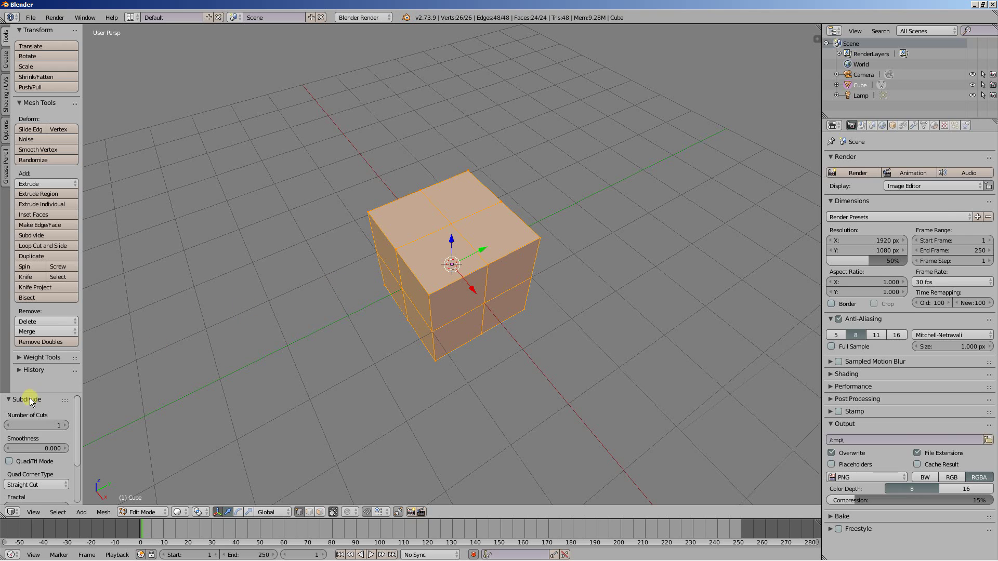
left_click(66, 425)
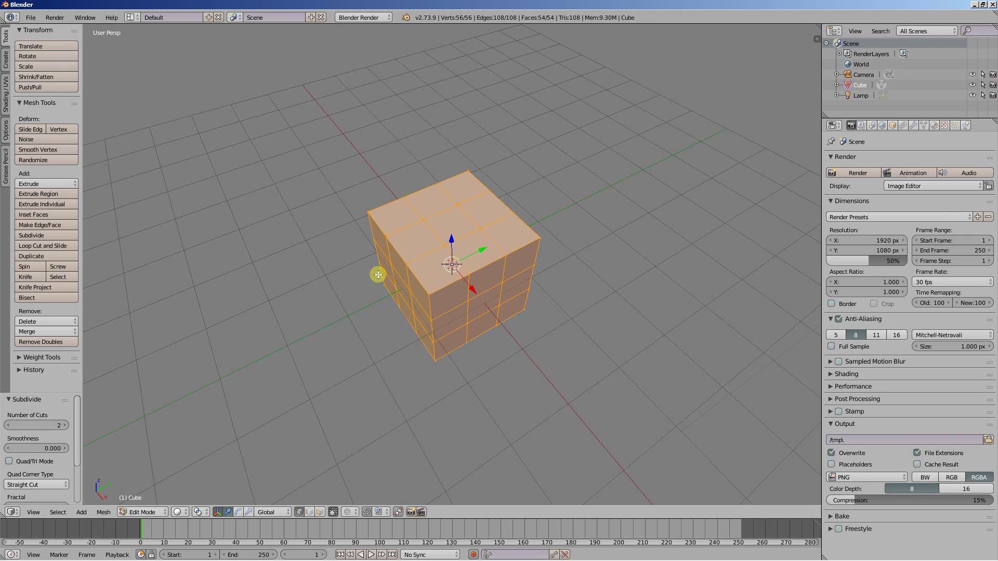
key("Tab")
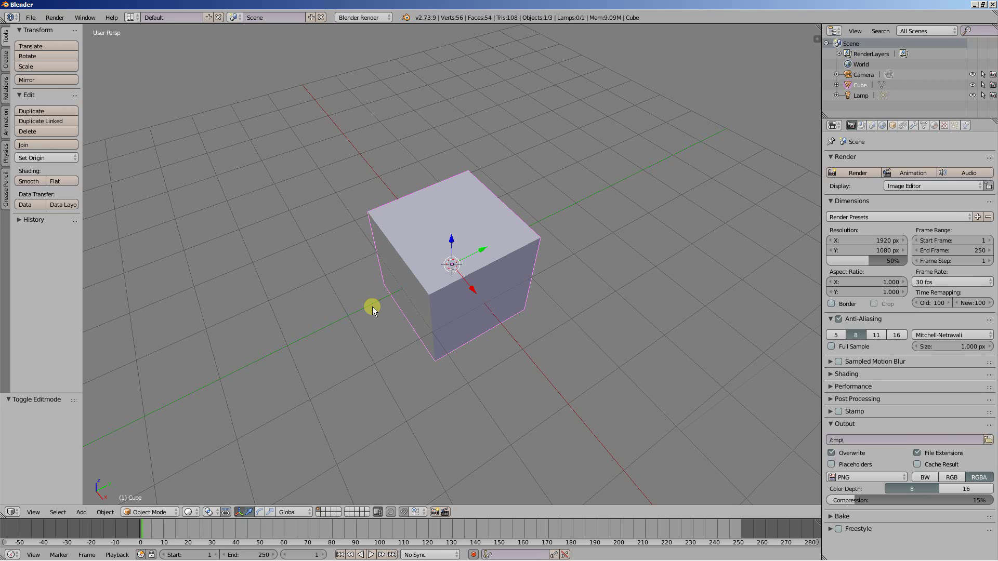
Step: Move the cube to the second layer
key("m")
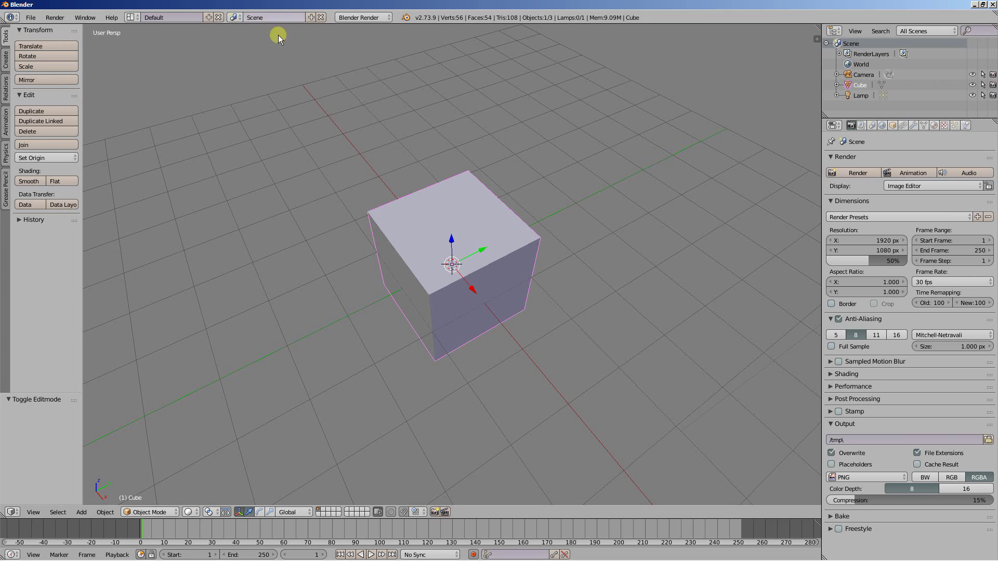
key("m")
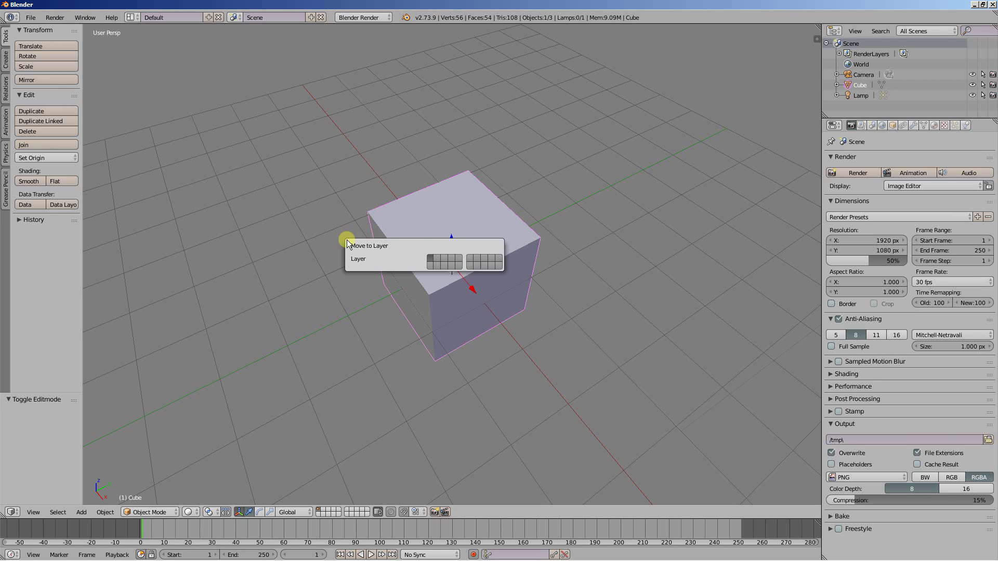
left_click(438, 258)
Step: Add a mesh circle at the origin with a Triangle Fan fill and a radius of 10
scroll(382, 217, "down", 4)
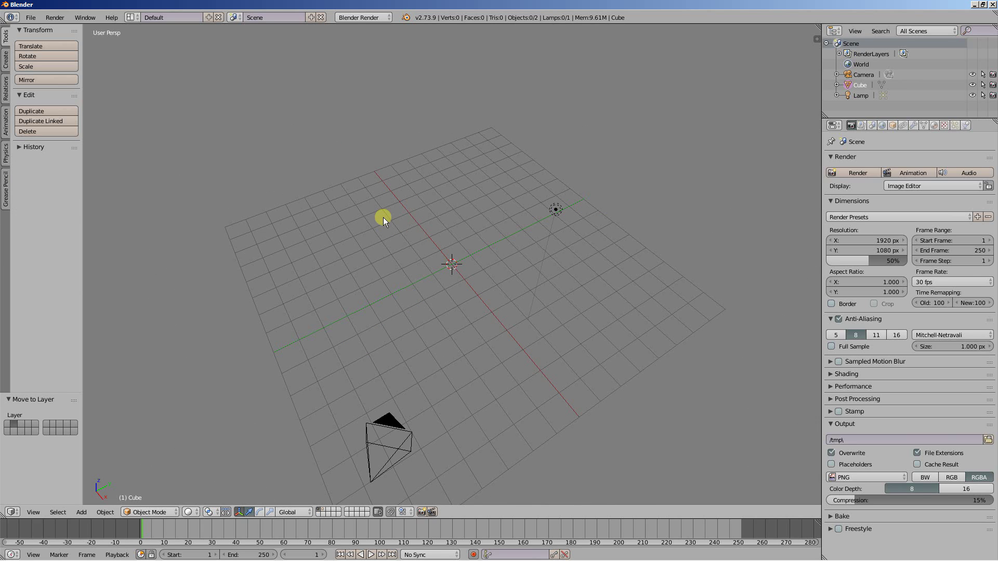
key("shift+a")
mouse_move(383, 217)
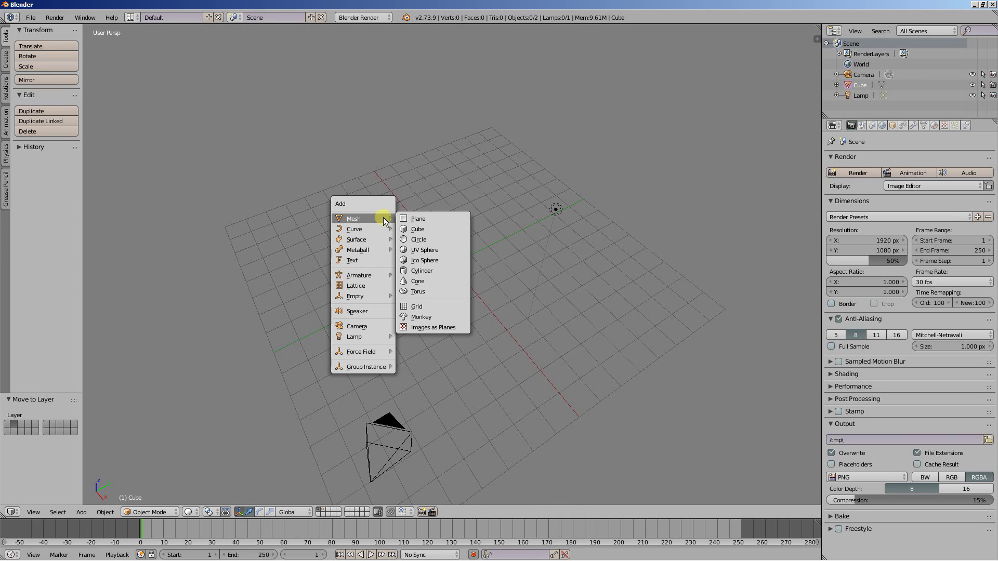
left_click(413, 237)
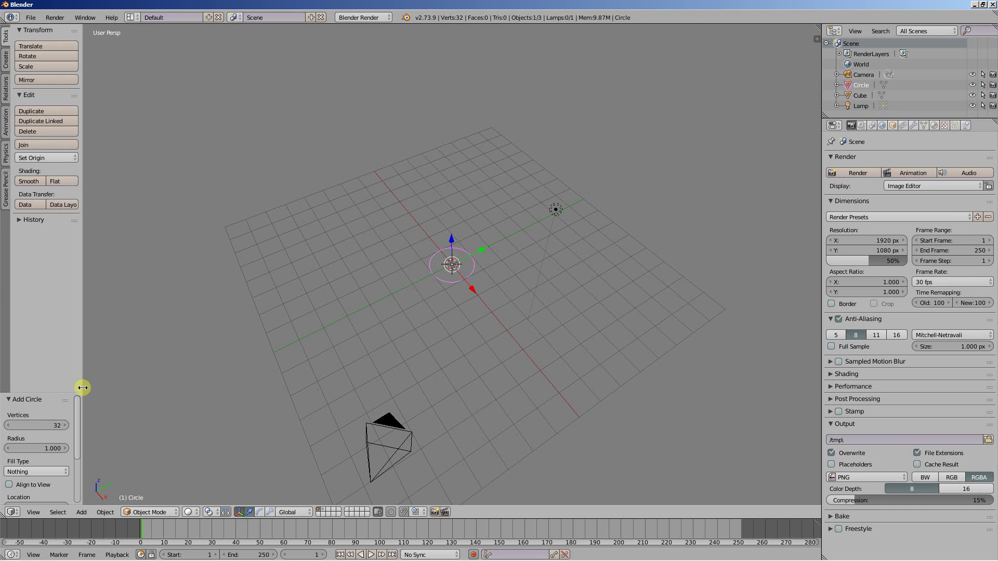
left_click(36, 470)
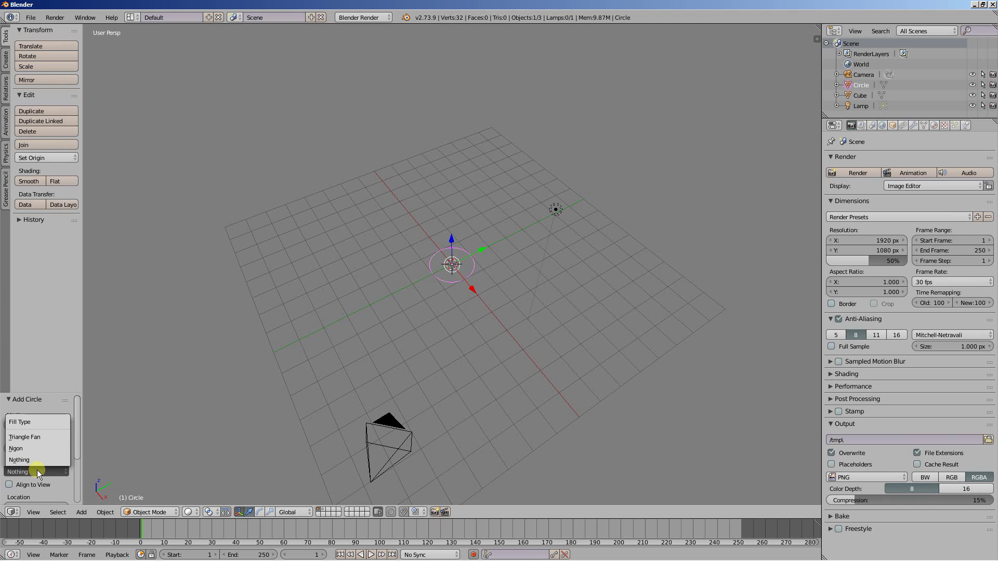
left_click(26, 436)
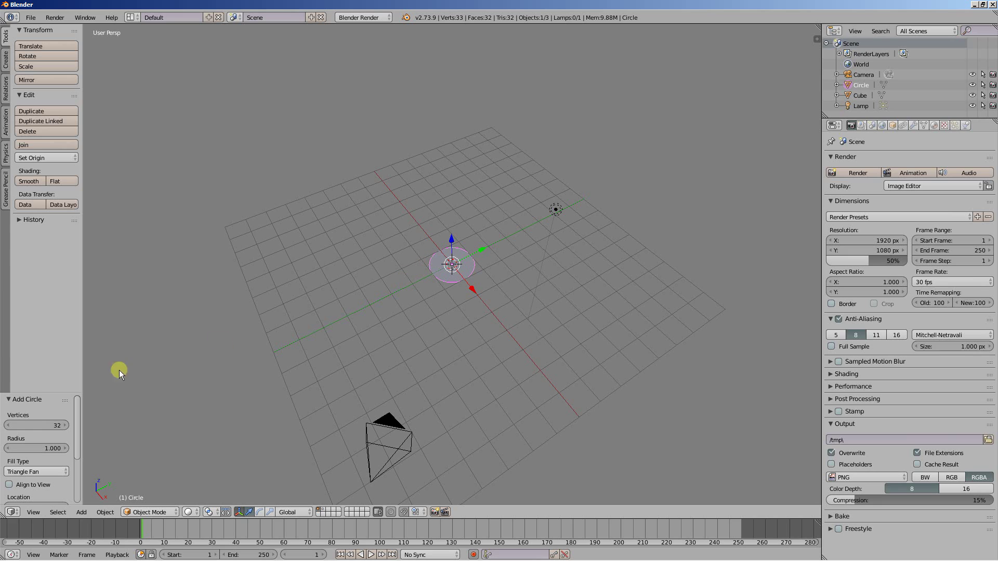
type("10")
key("Return")
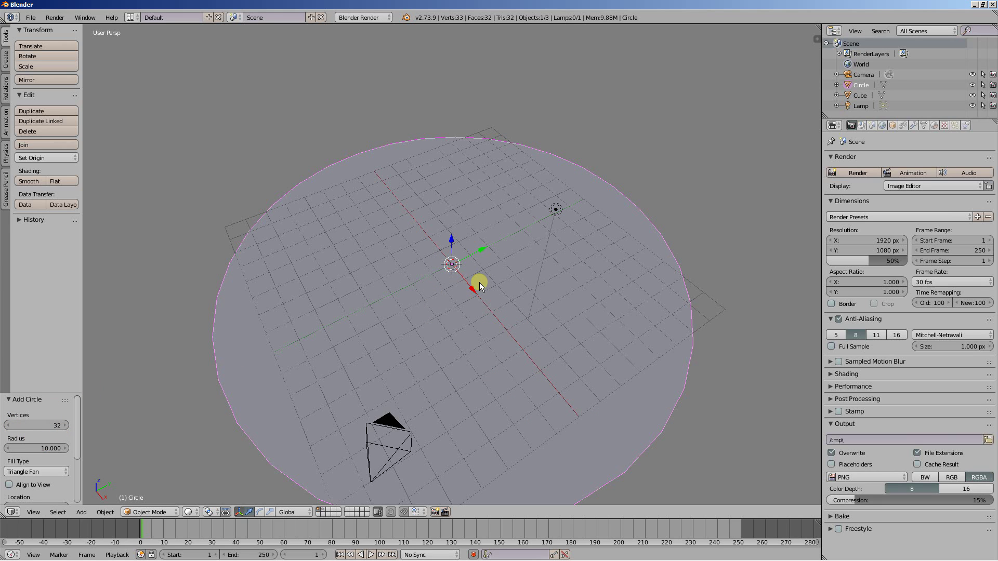
Step: Add a particle system to the circle and render its particles as the Cube object
scroll(479, 282, "down", 3)
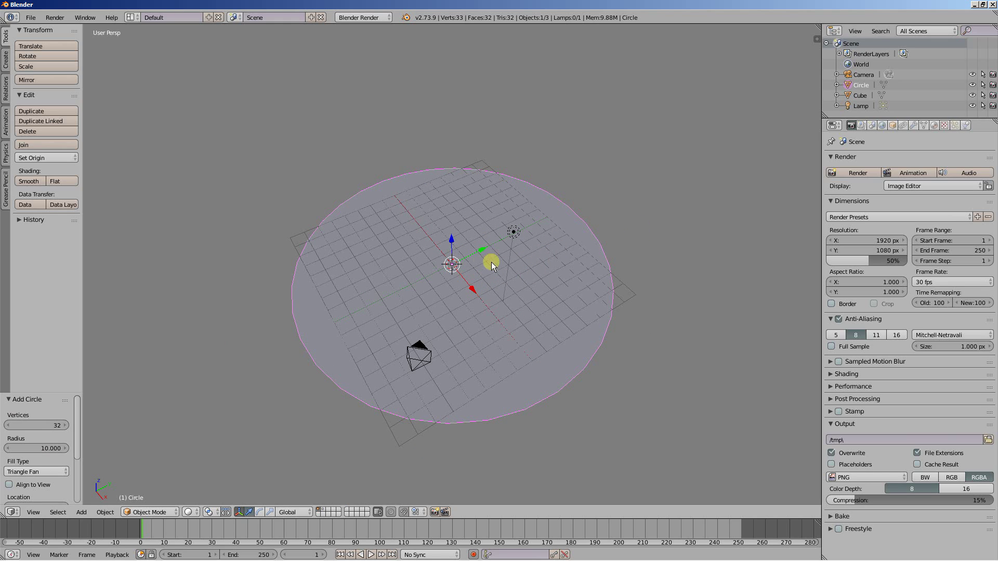
left_click(954, 127)
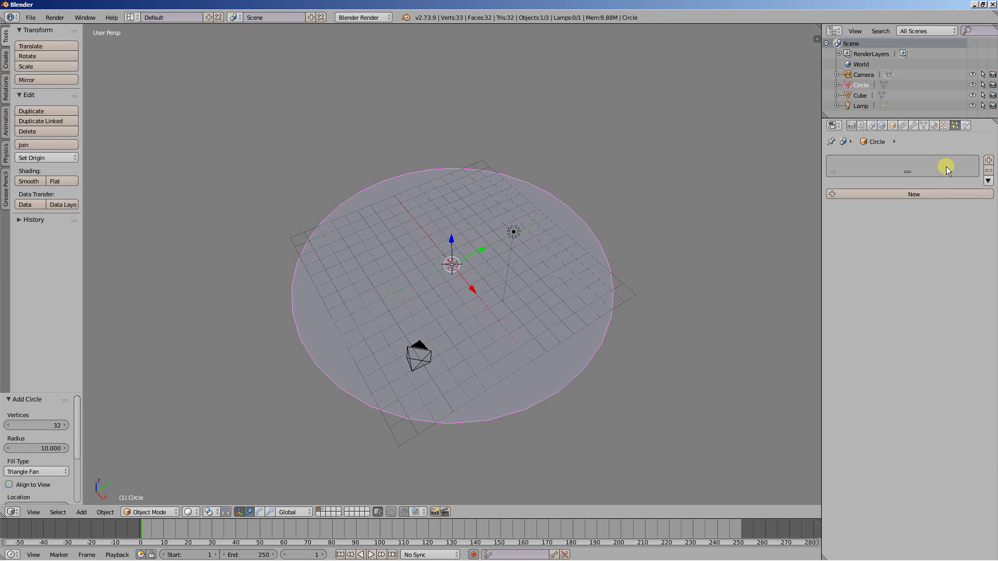
left_click(907, 193)
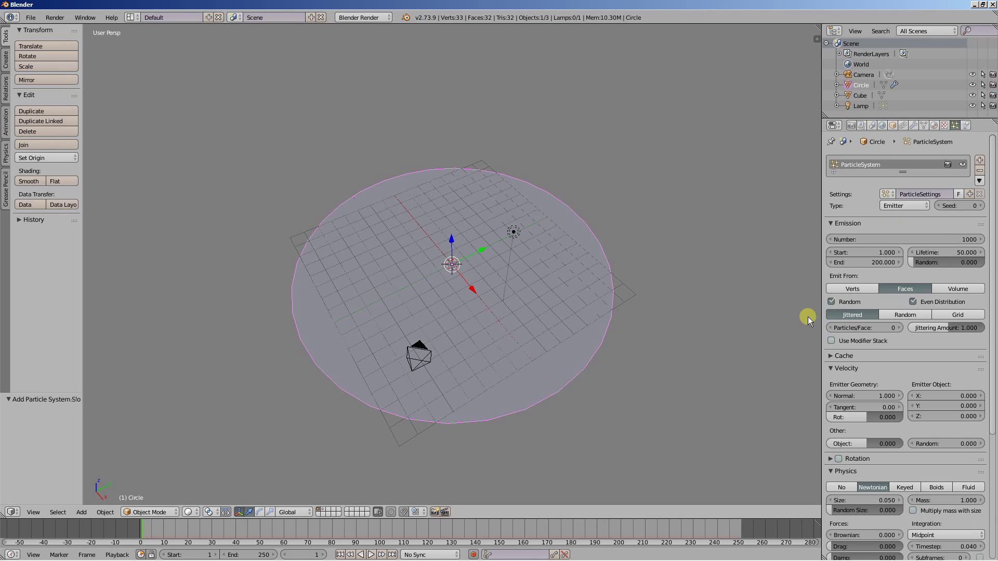
scroll(896, 434, "down", 6)
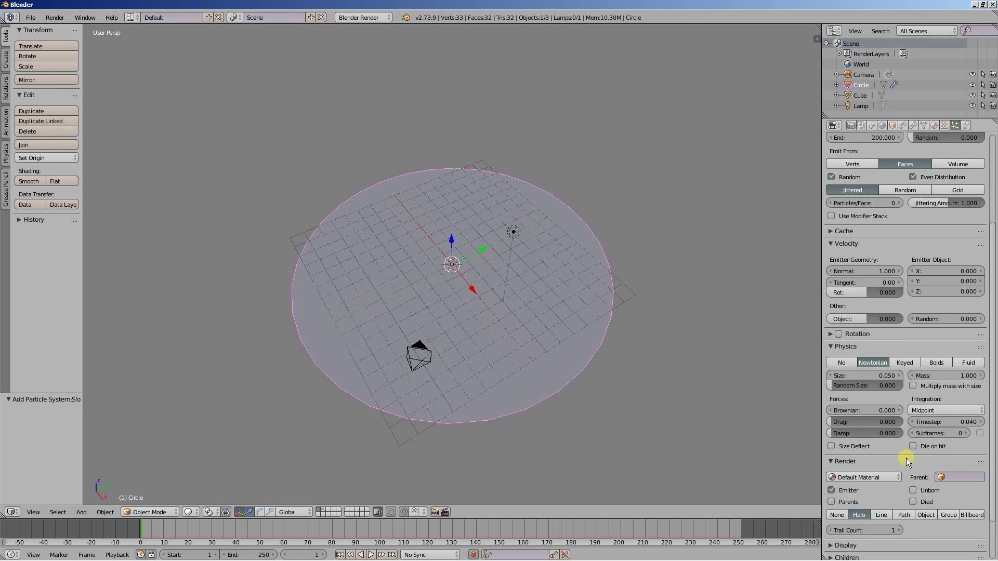
left_click(925, 514)
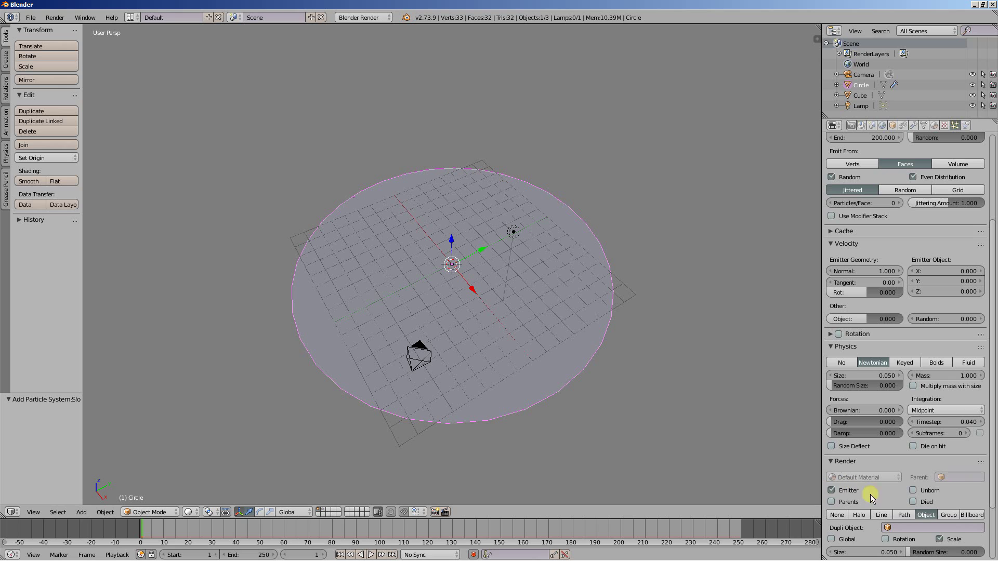
left_click(915, 527)
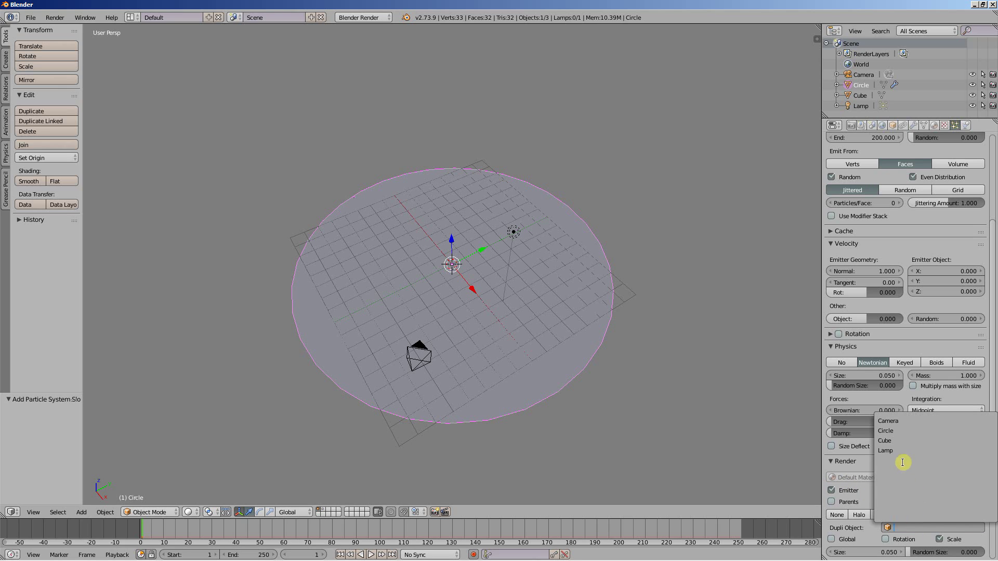
left_click(893, 441)
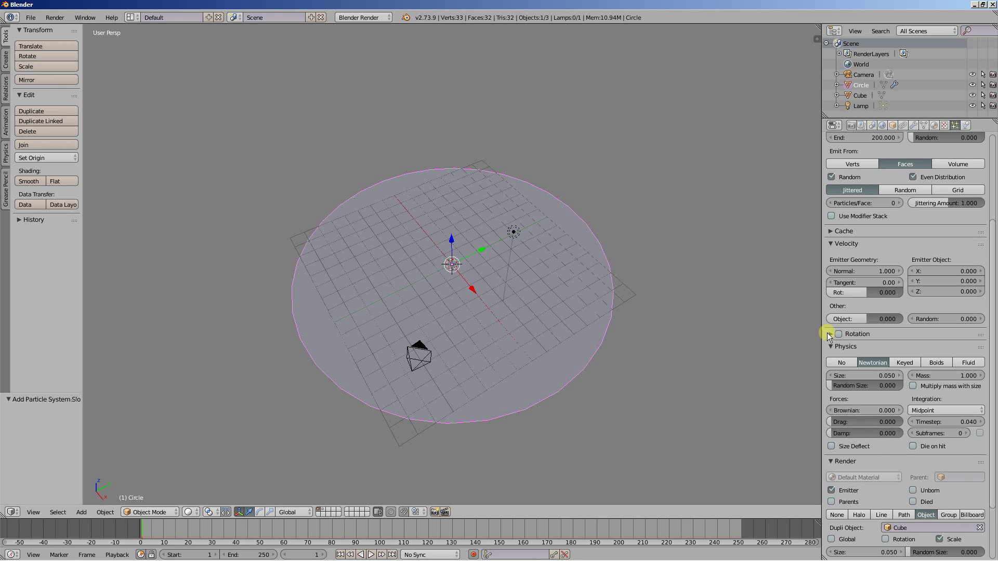
Step: Change the circle's particle system type to Hair
scroll(884, 288, "up", 6)
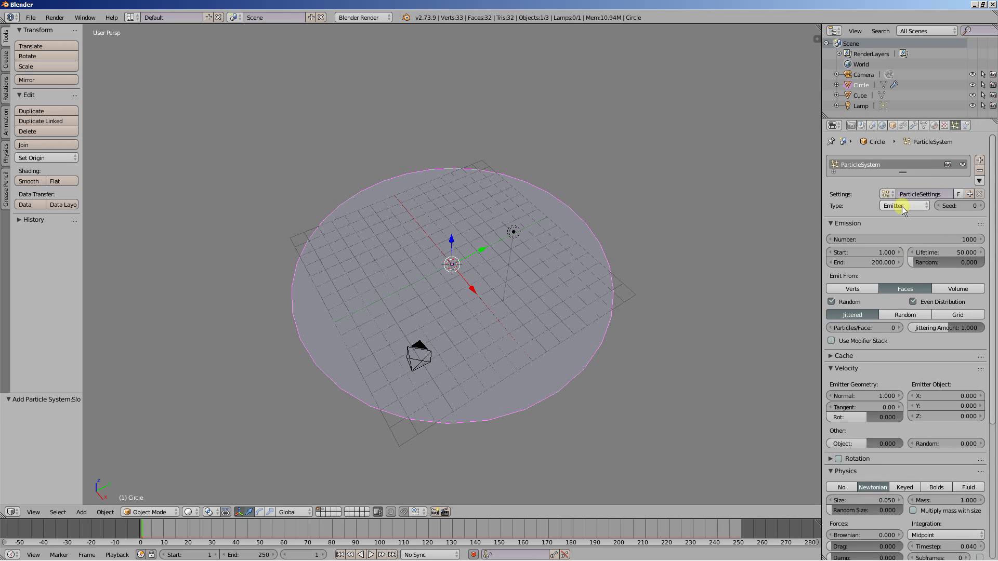
left_click(902, 206)
left_click(897, 183)
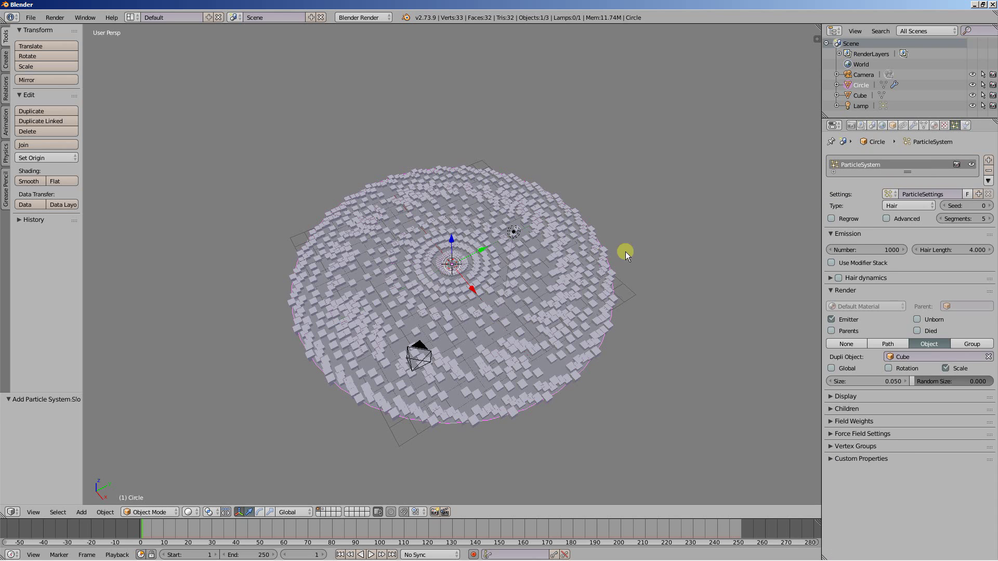
Step: Enable the advanced hair settings and set the particle distribution on the faces to Random
mouse_move(601, 323)
middle_mouse_down()
mouse_move(621, 321)
mouse_move(603, 322)
middle_mouse_up()
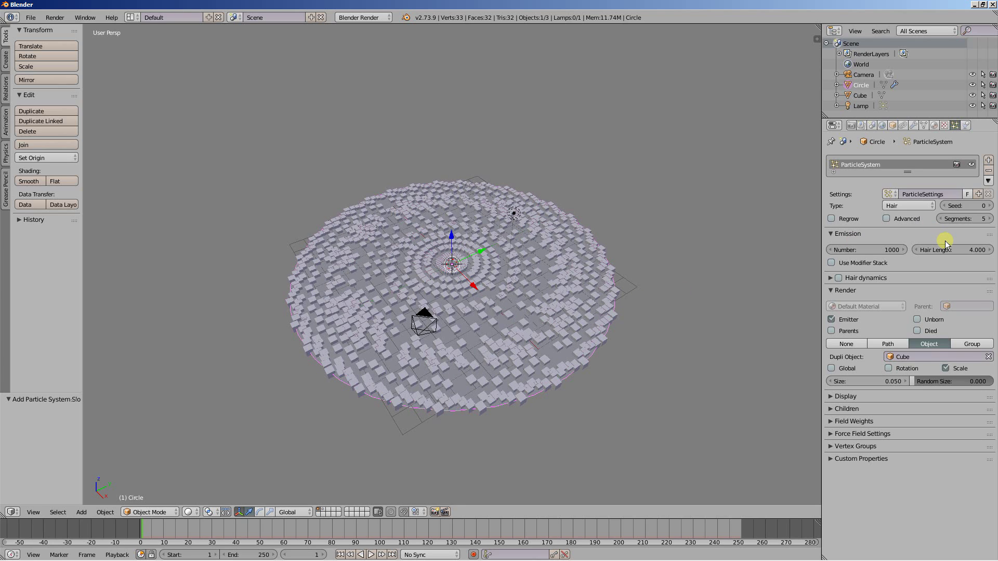
left_click(885, 219)
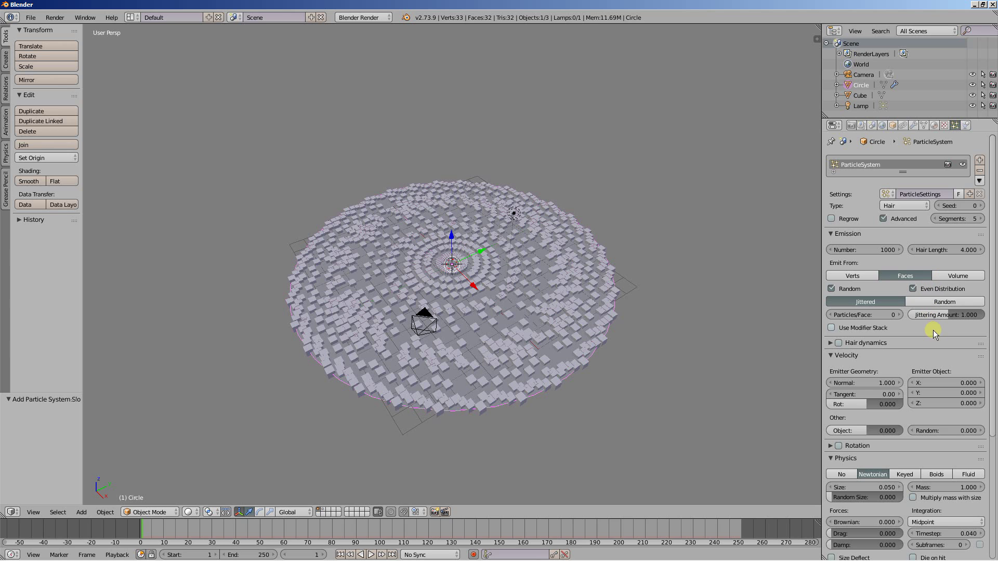
left_click(924, 301)
middle_click_drag(586, 390, 623, 323)
middle_click_drag(369, 355, 395, 375)
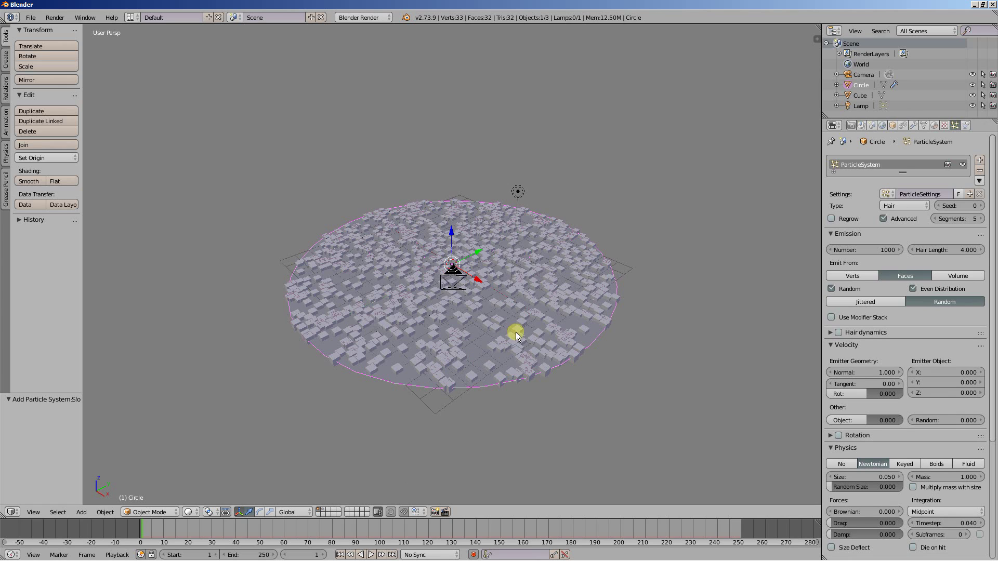
Step: Set the number of emitted hair particles to 5000
scroll(524, 335, "up", 1)
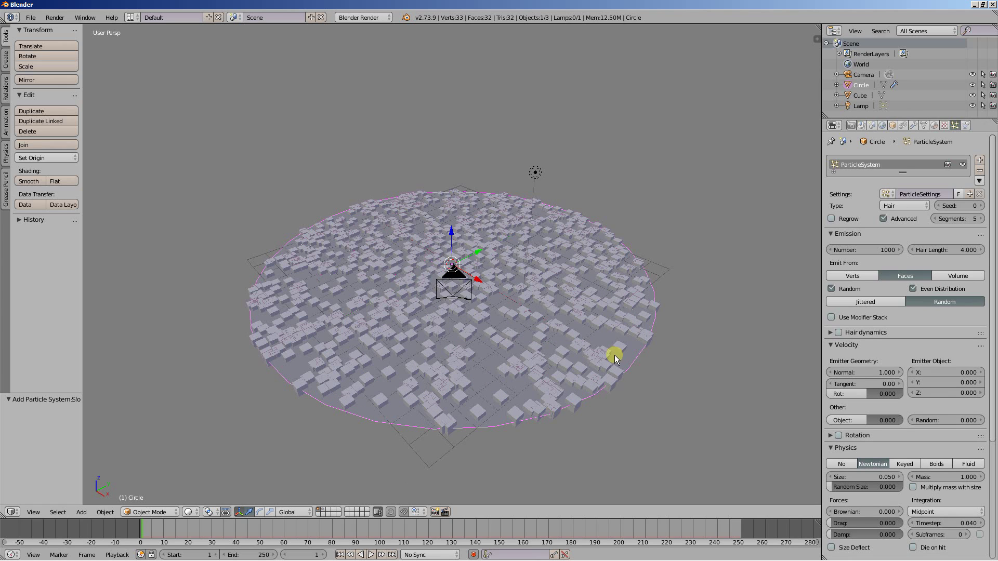
scroll(888, 339, "down", 1)
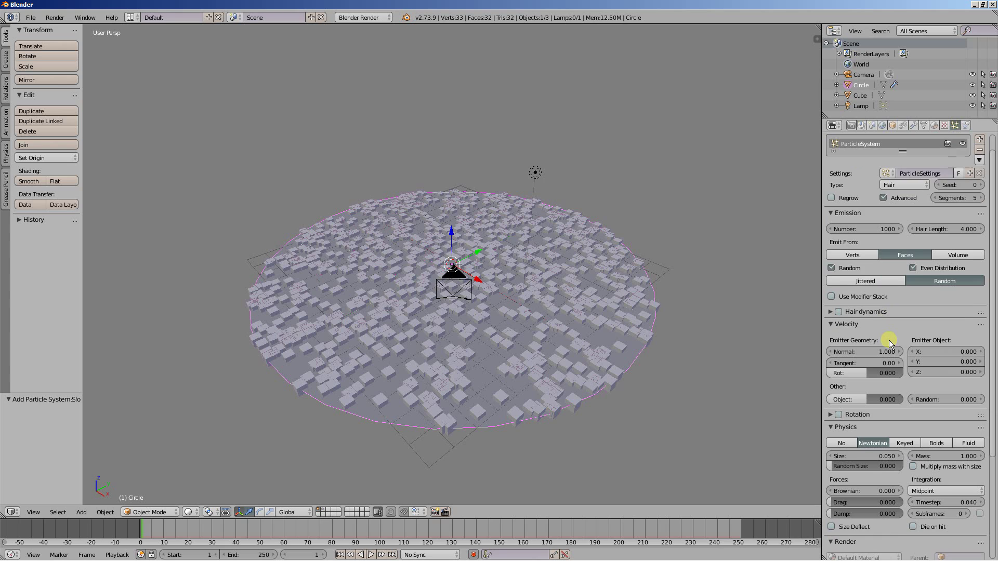
scroll(888, 342, "down", 2)
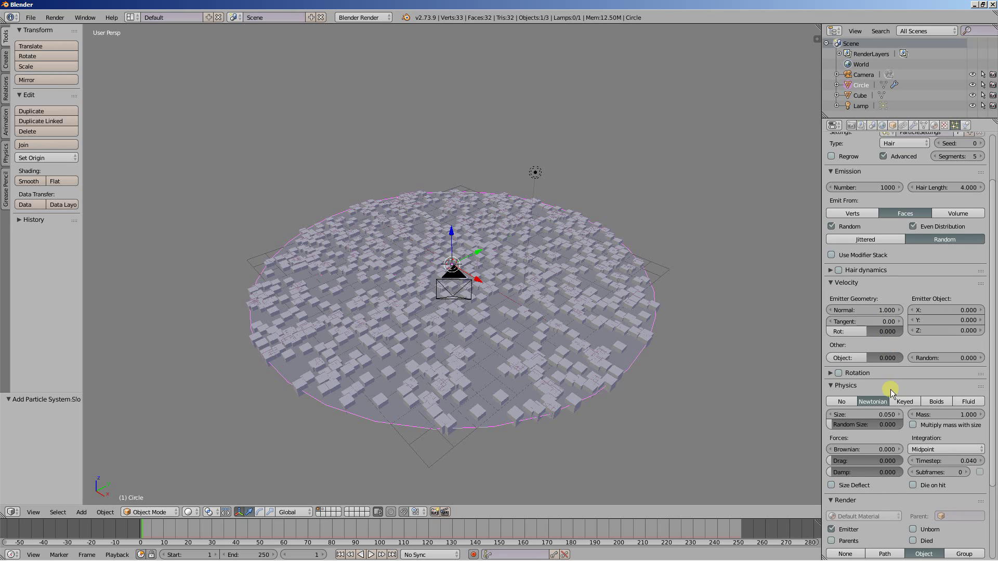
scroll(890, 304, "up", 3)
left_click(876, 251)
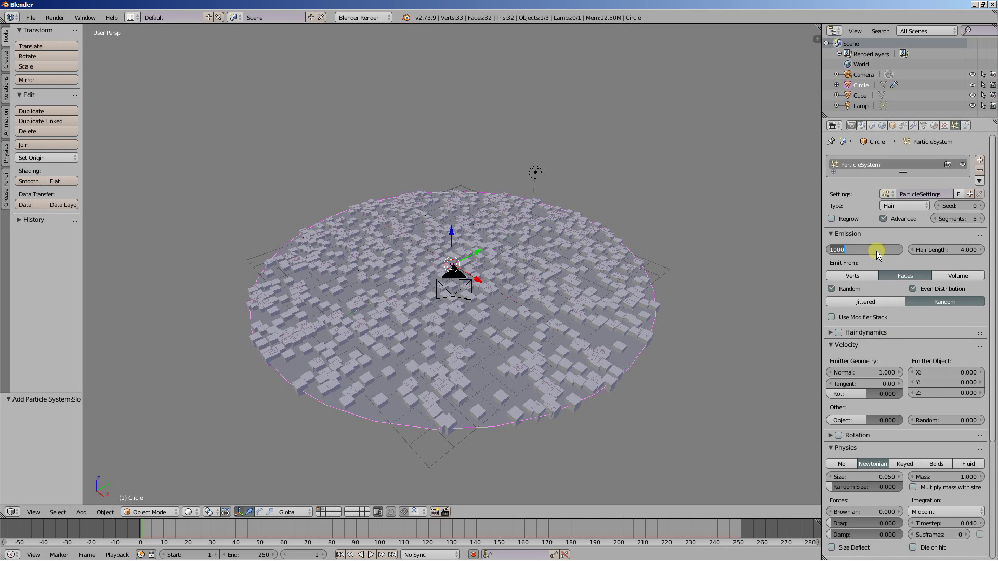
type("500")
key("Return")
middle_click_drag(693, 373, 724, 378)
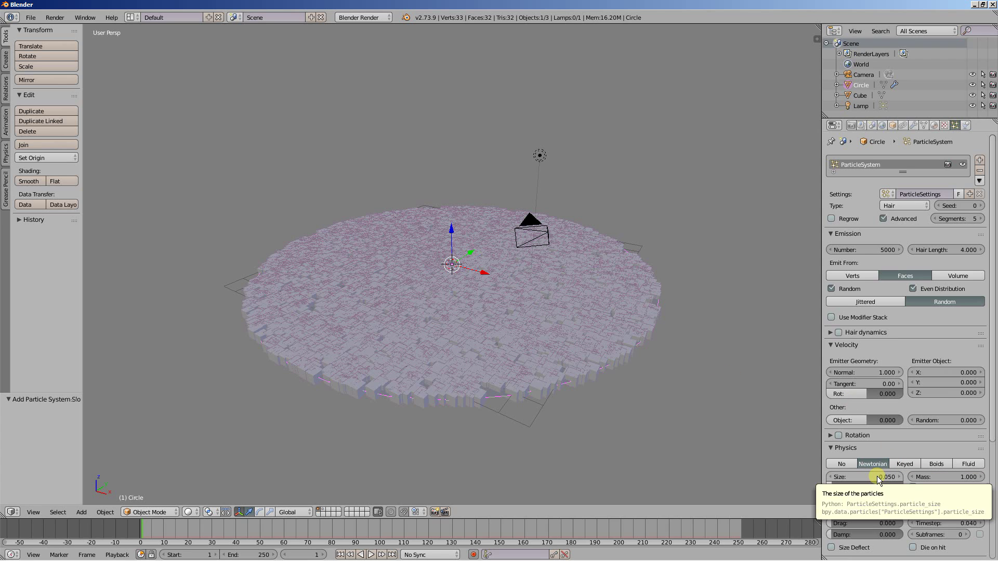
Step: Raise the random size of the particles to 1.000
left_click_drag(833, 488, 925, 491)
middle_click_drag(364, 397, 269, 423)
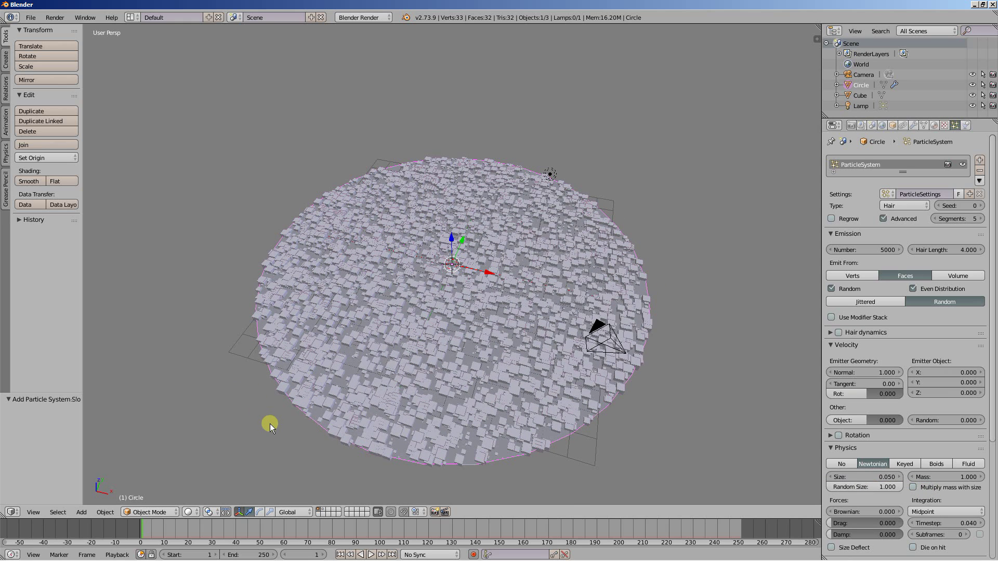
mouse_move(663, 322)
middle_mouse_down()
mouse_move(654, 272)
mouse_move(674, 314)
middle_mouse_up()
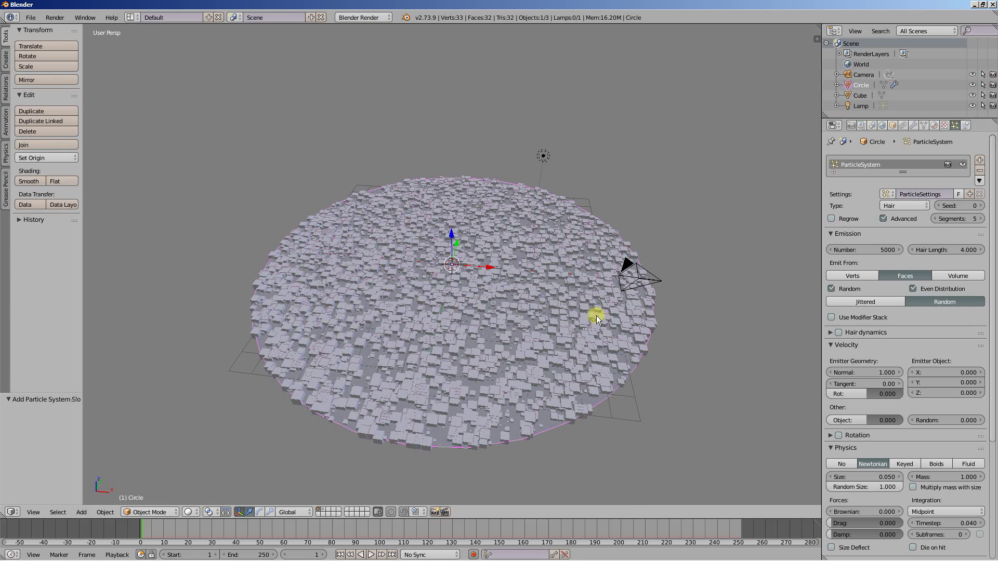
left_click(830, 288)
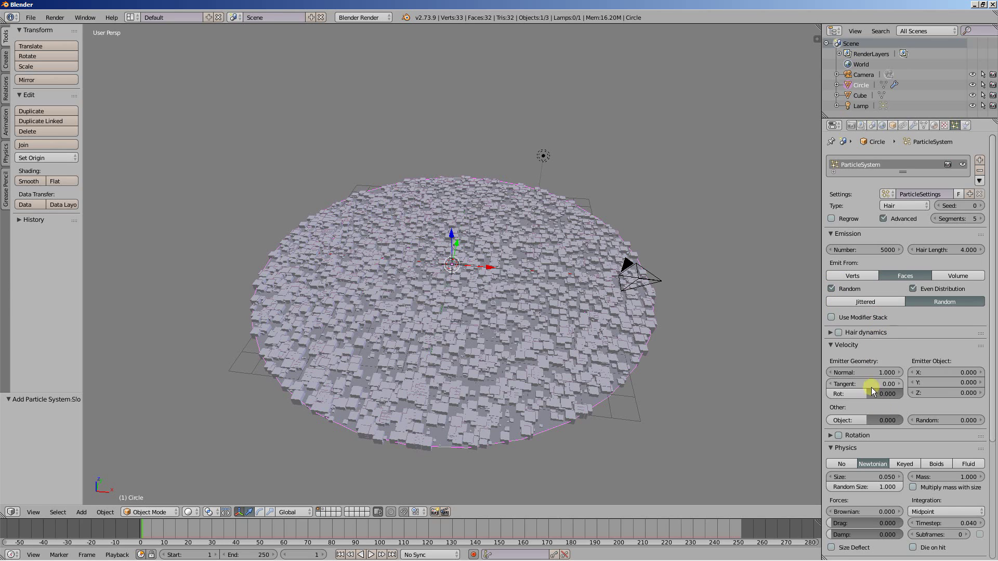
Step: Set the particle size to 0.03
left_click(877, 477)
type("0.03")
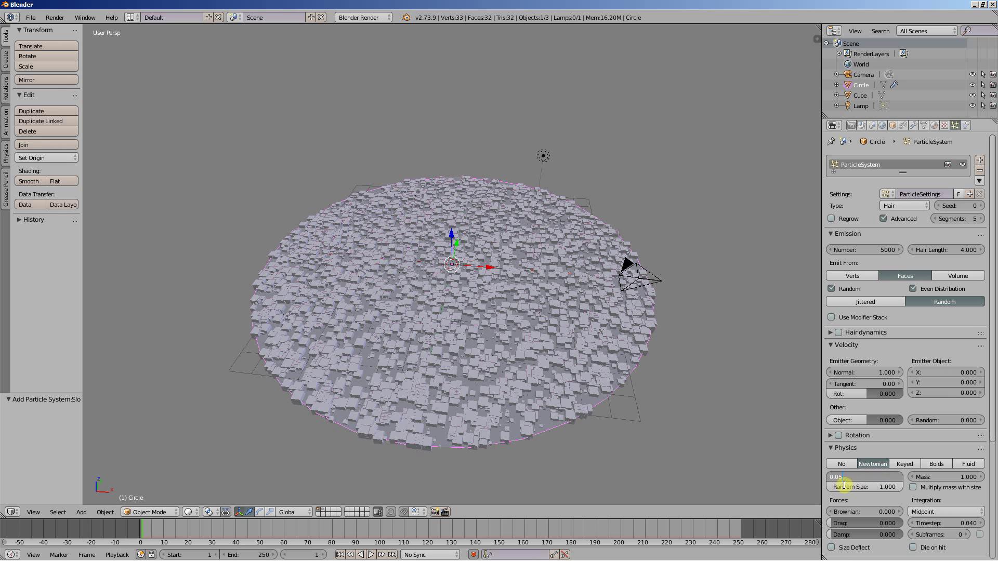
key("Return")
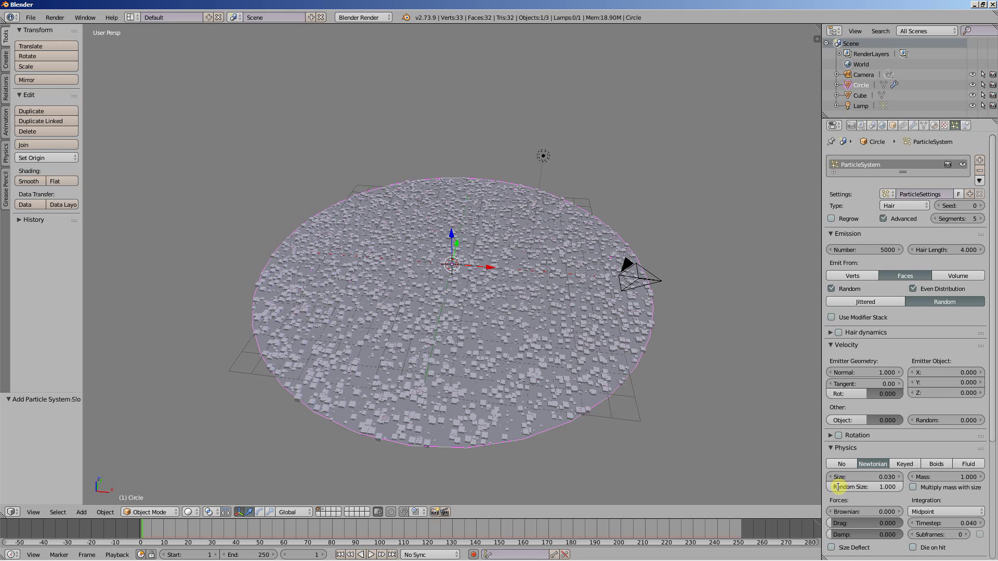
middle_click_drag(622, 398, 554, 380)
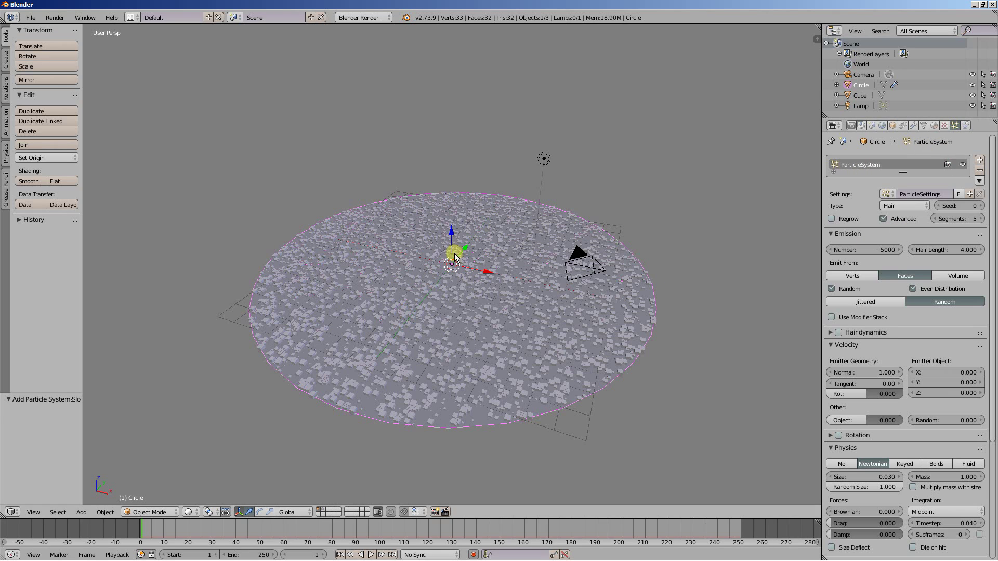
Step: Convert the circle's particle instances into real cube objects with Make Duplicates Real
left_click(911, 125)
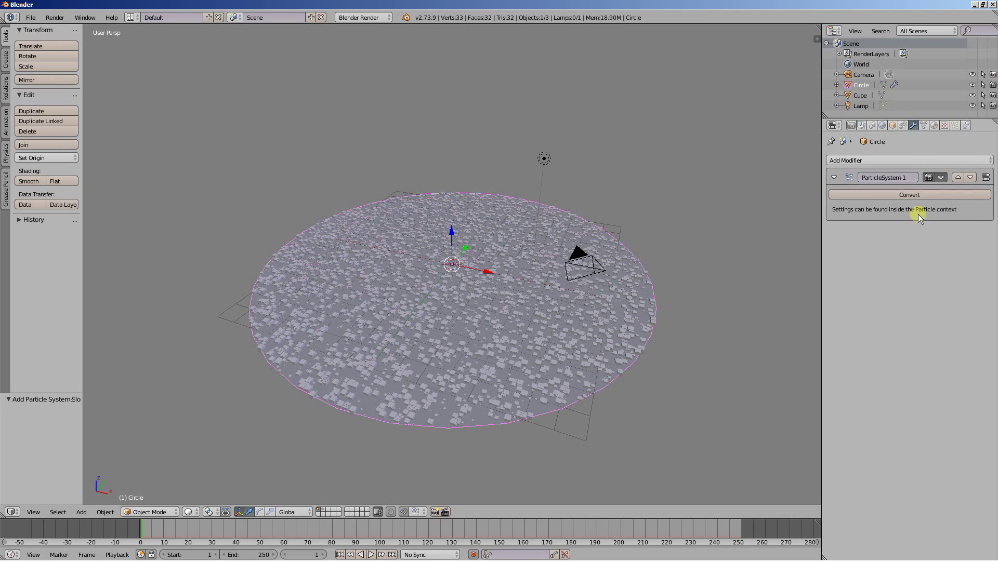
left_click(902, 195)
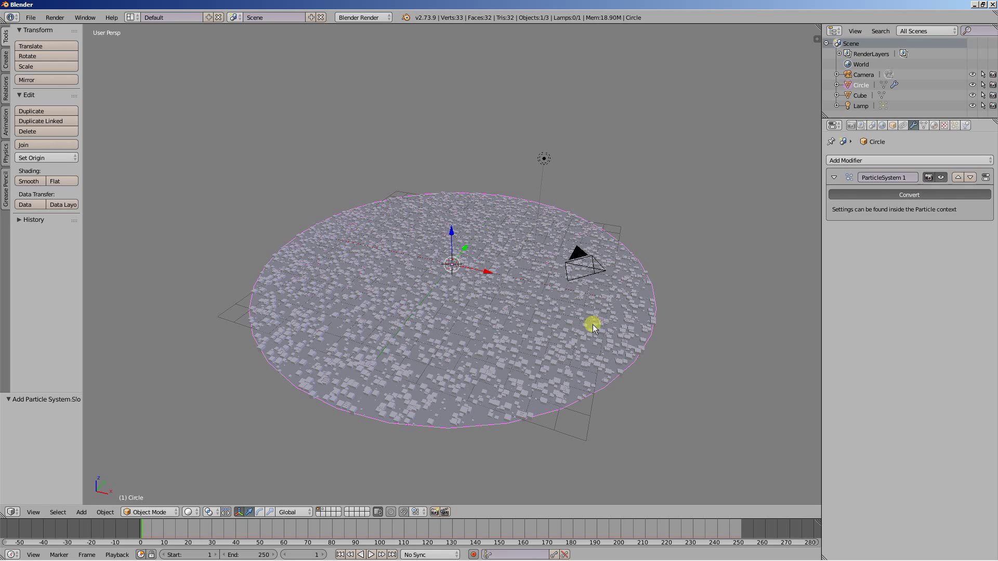
key("ctrl+shift+a")
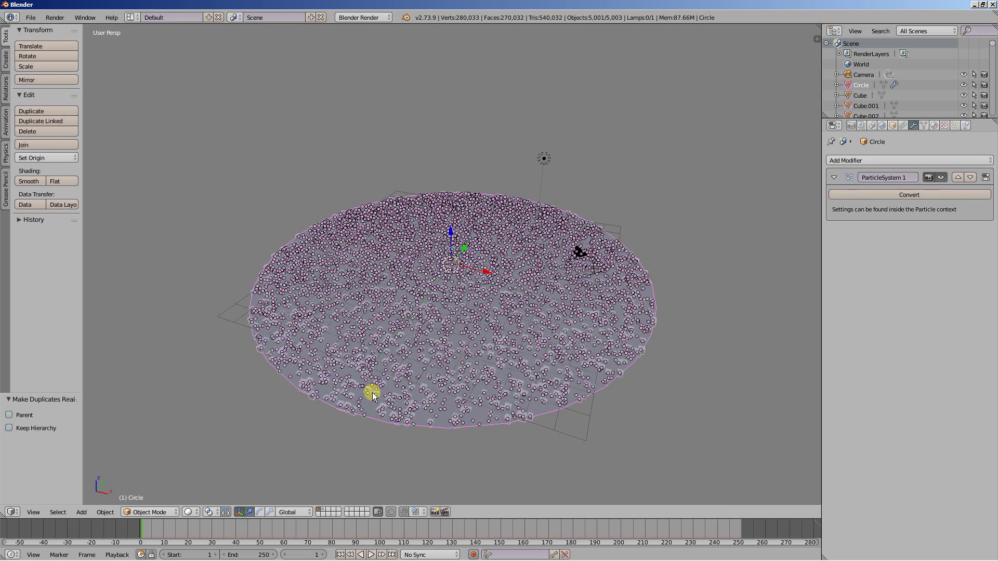
Step: Delete the circle emitter object, keeping only the scattered cubes
right_click(373, 419)
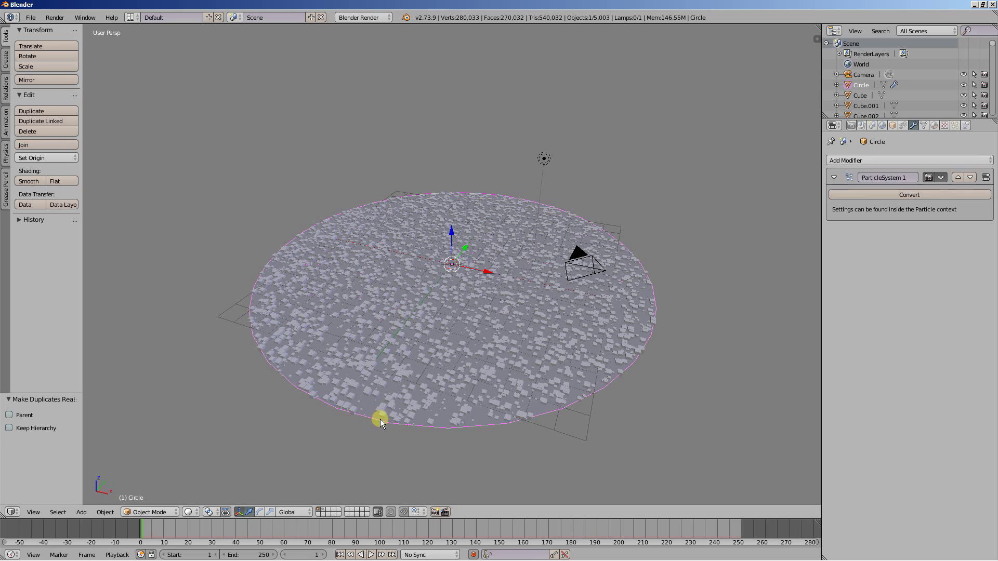
key("x")
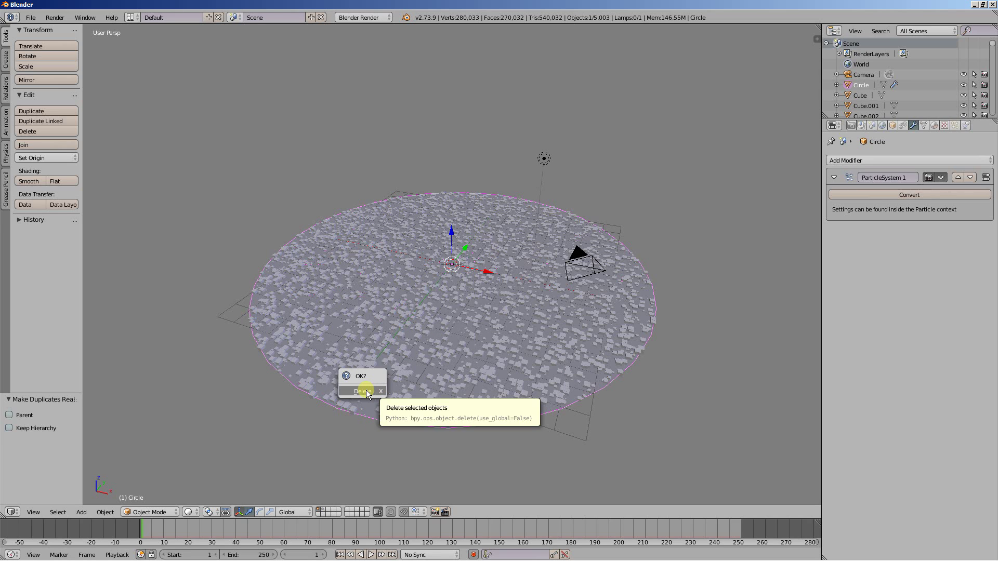
left_click(367, 391)
middle_click_drag(399, 392, 494, 391)
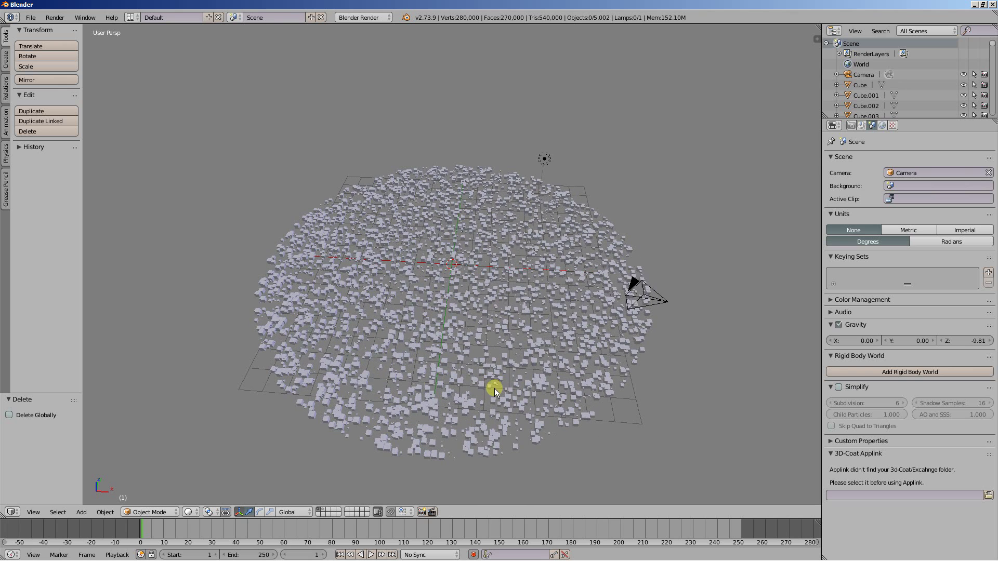
Step: Select all objects of type Mesh and join them into one, with a cube near the disc's centre as the active object
left_click(106, 511)
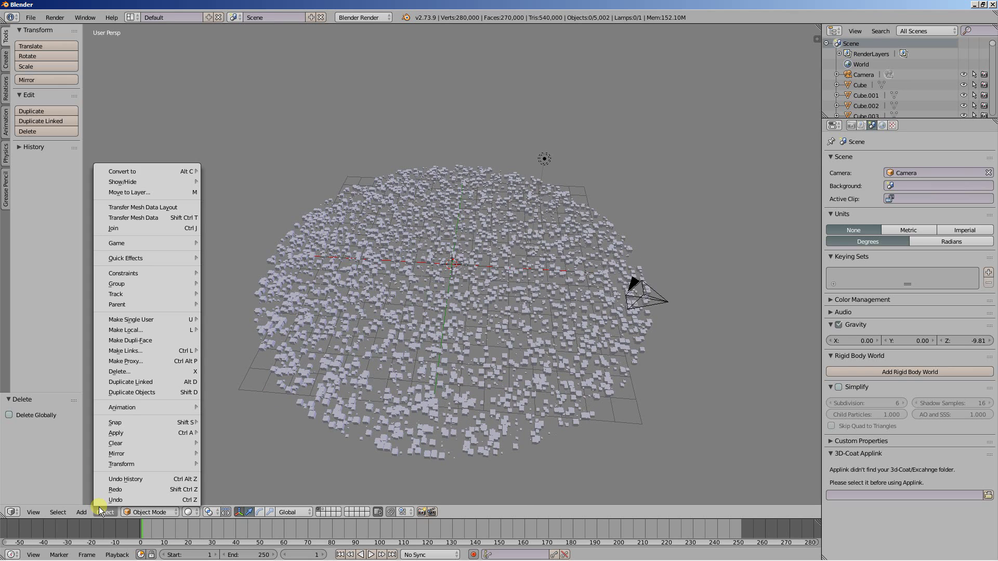
mouse_move(64, 510)
mouse_move(74, 422)
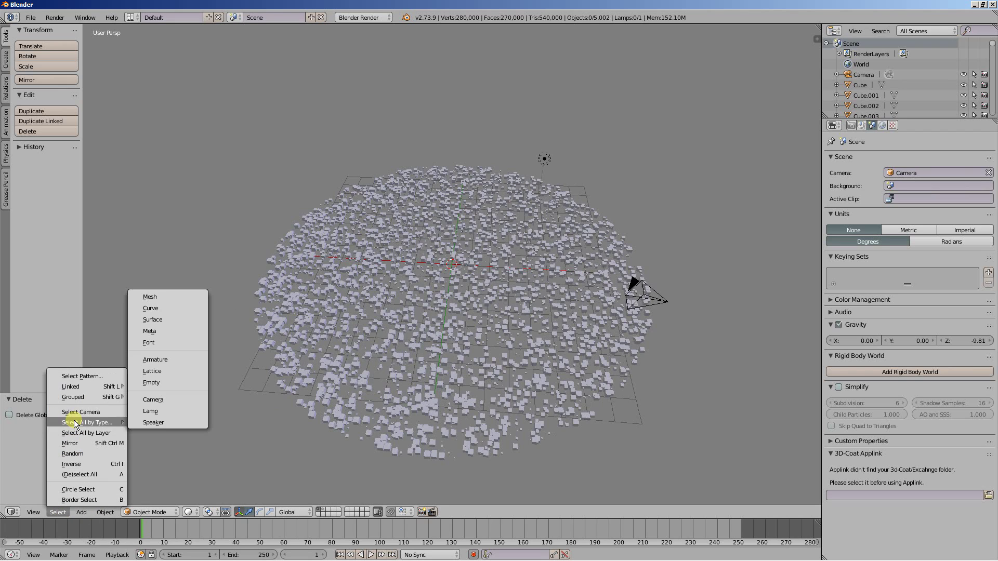
left_click(151, 297)
scroll(423, 340, "up", 8)
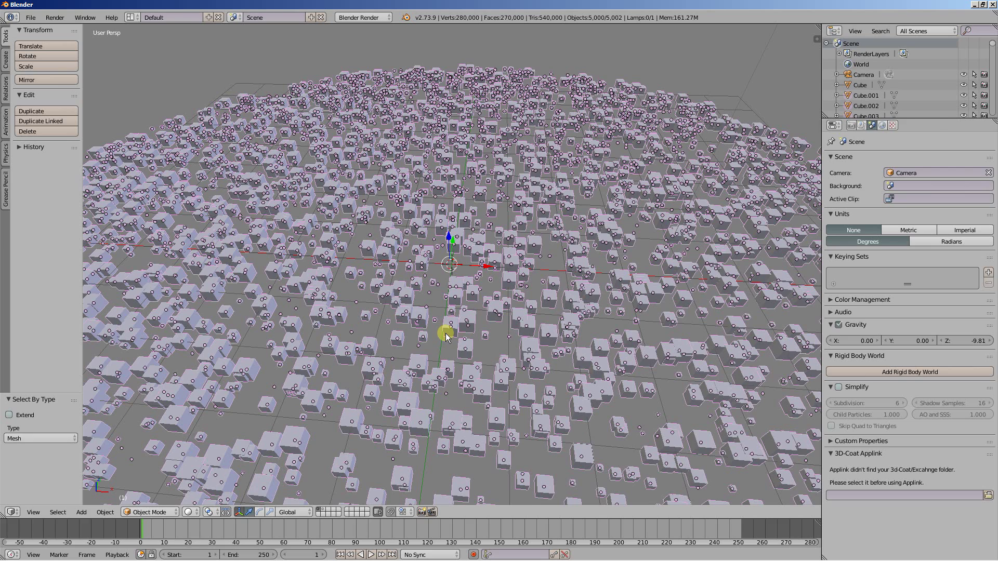
right_click(445, 335)
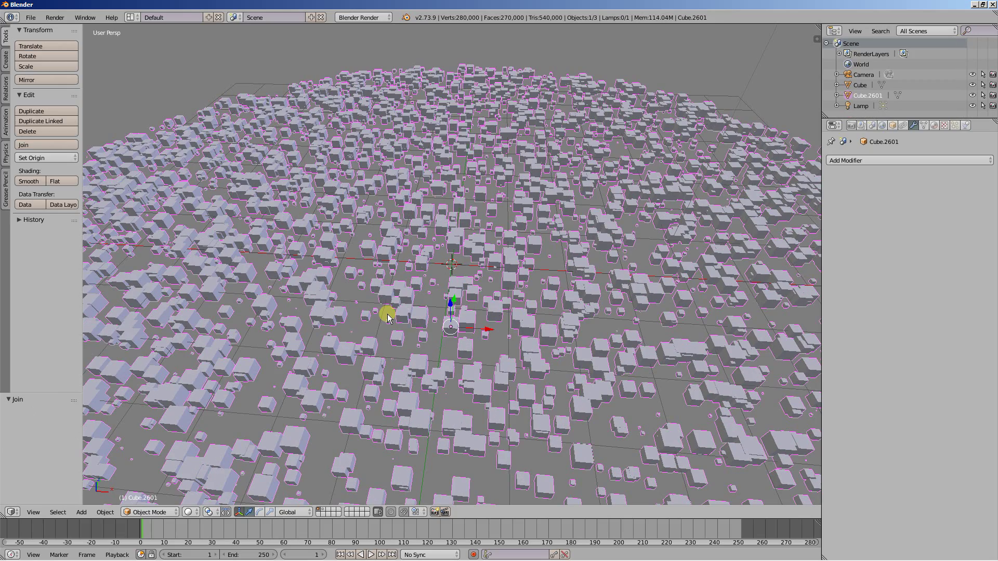
key("ctrl+j")
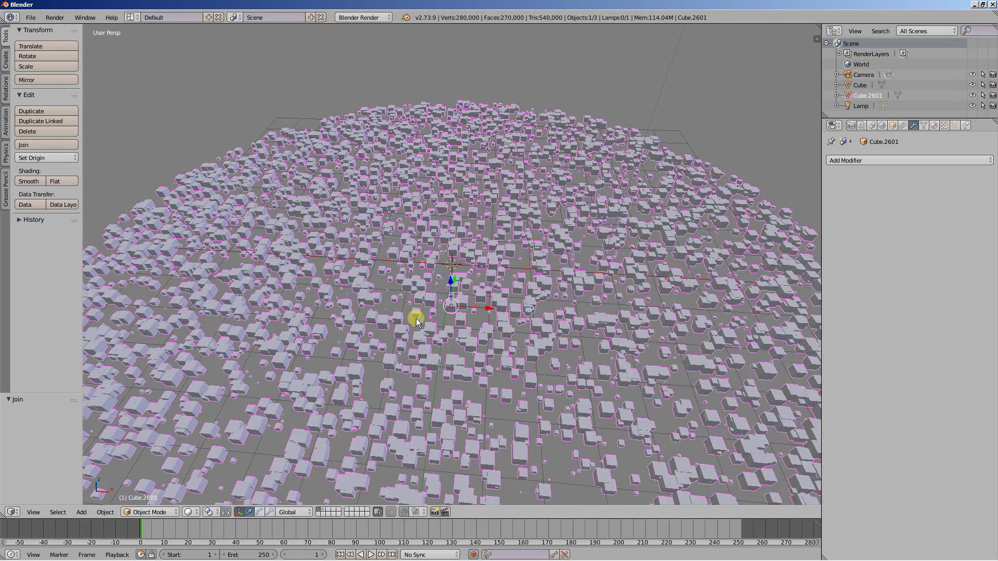
Step: Set the joined cube mesh's origin to the 3D cursor
scroll(415, 318, "down", 8)
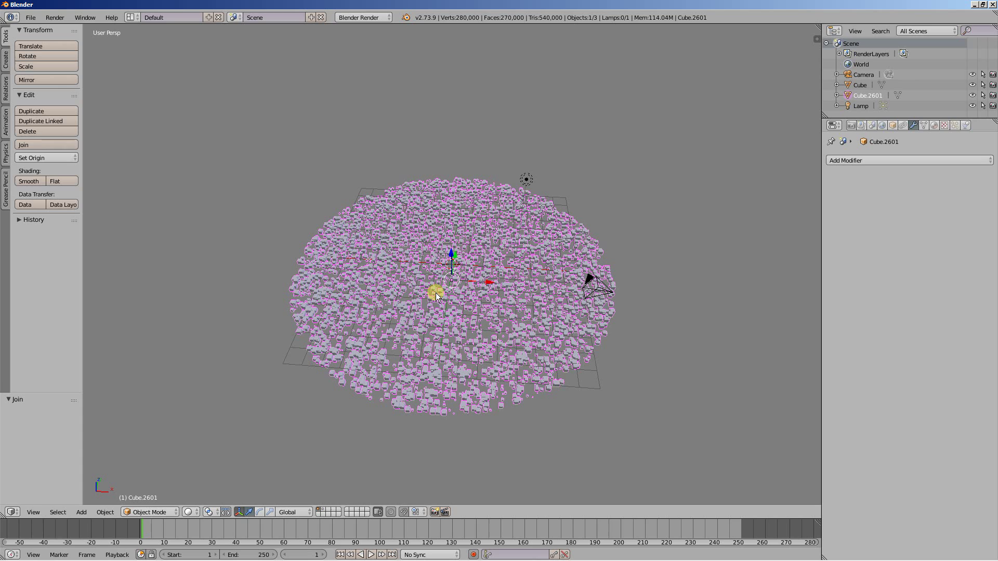
left_click(104, 512)
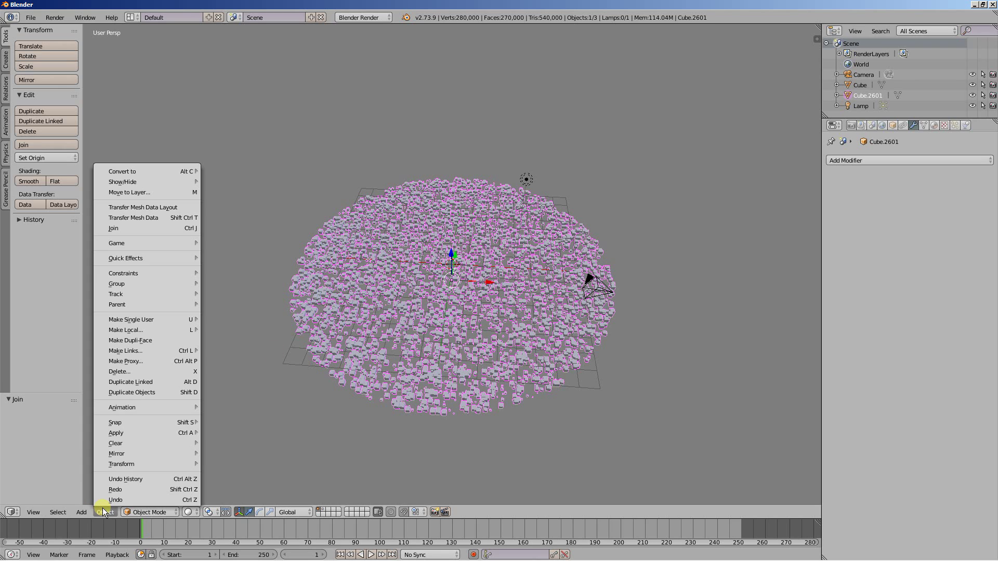
mouse_move(120, 462)
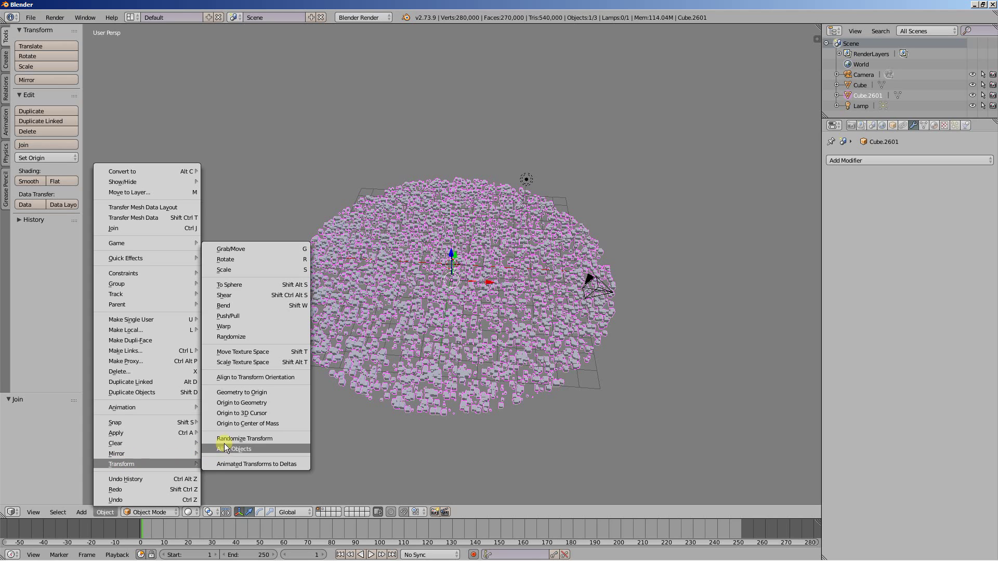
left_click(232, 413)
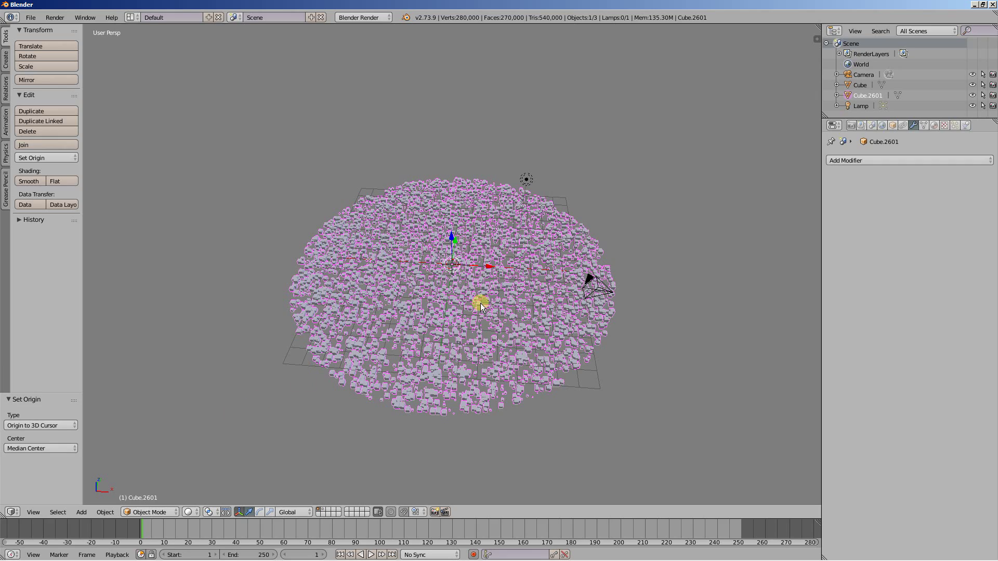
scroll(452, 261, "up", 6)
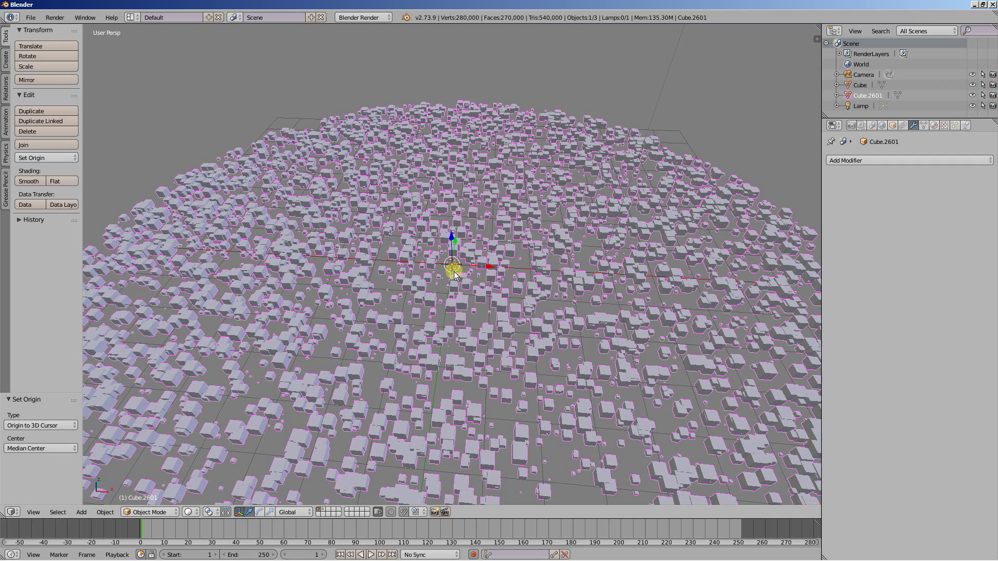
scroll(568, 317, "down", 5)
scroll(568, 317, "down", 1)
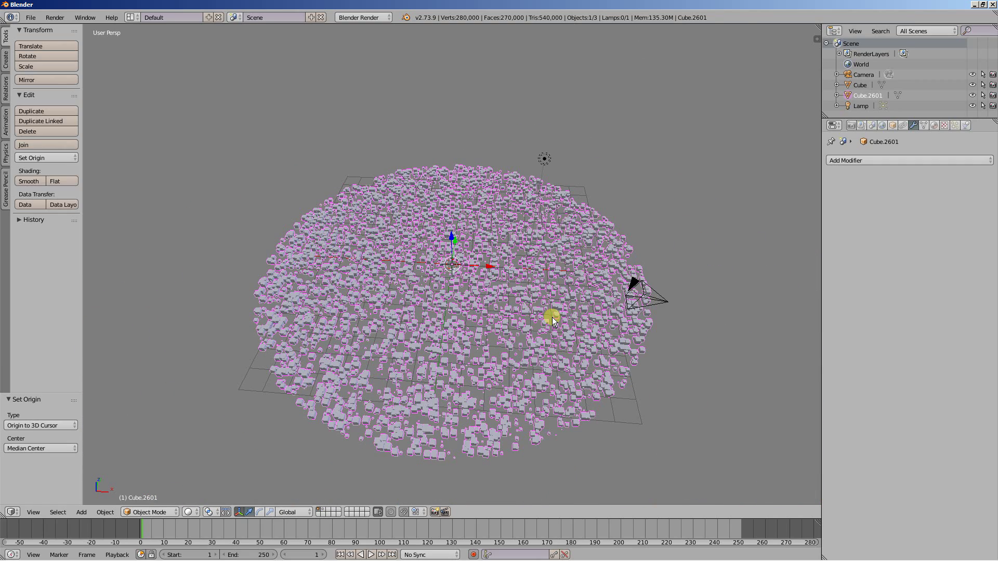
Step: Add a Simple Deform modifier in Twist mode to the joined cubes and set its angle to -10°
left_click(903, 160)
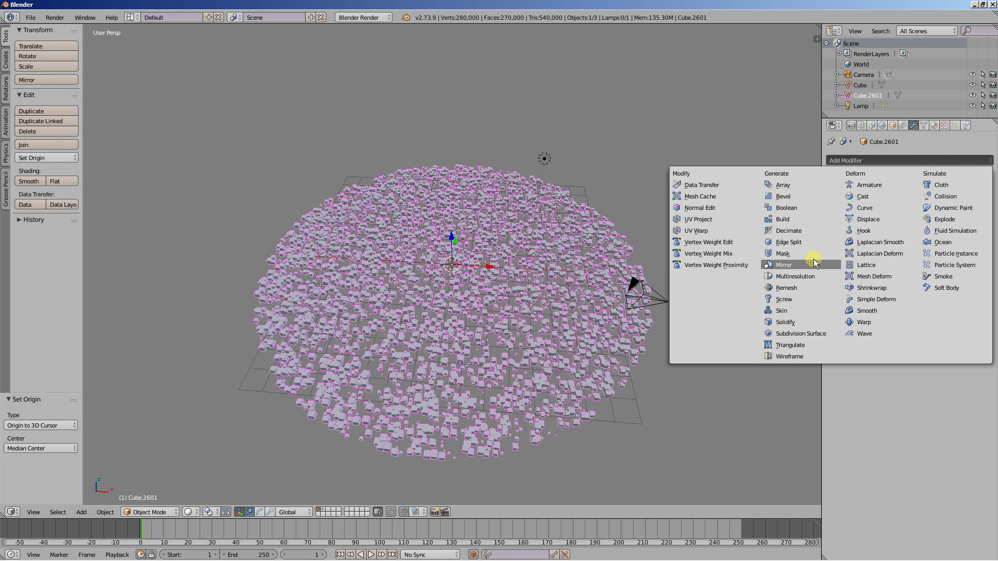
left_click(866, 304)
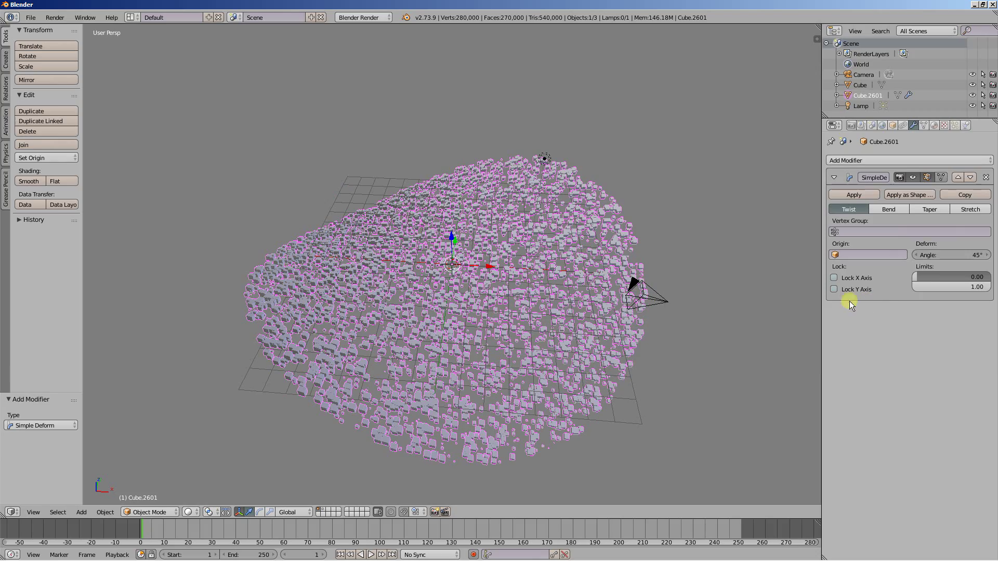
middle_click_drag(541, 343, 422, 325)
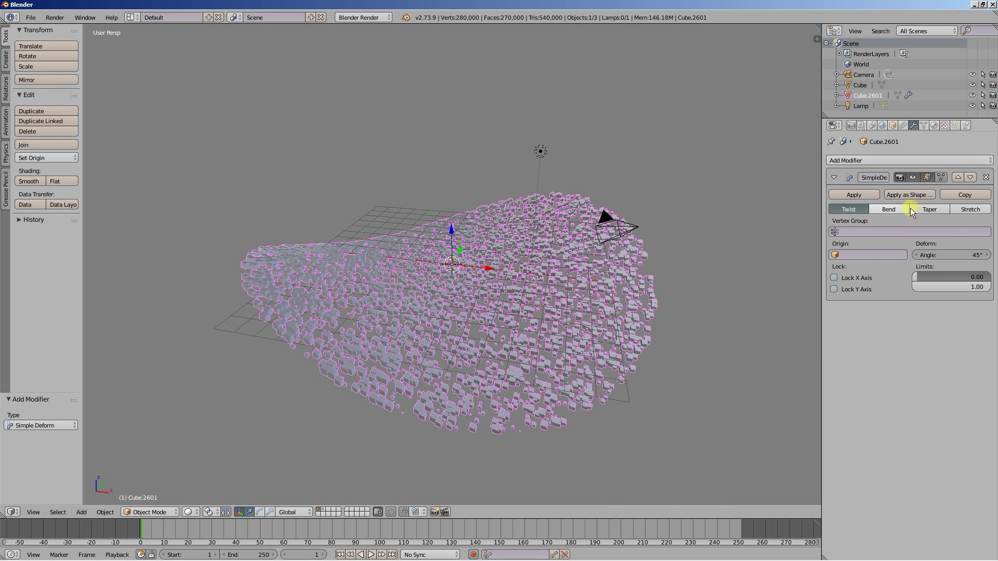
mouse_move(423, 325)
middle_mouse_down()
mouse_move(501, 345)
mouse_move(498, 356)
mouse_move(443, 336)
mouse_move(420, 314)
middle_mouse_up()
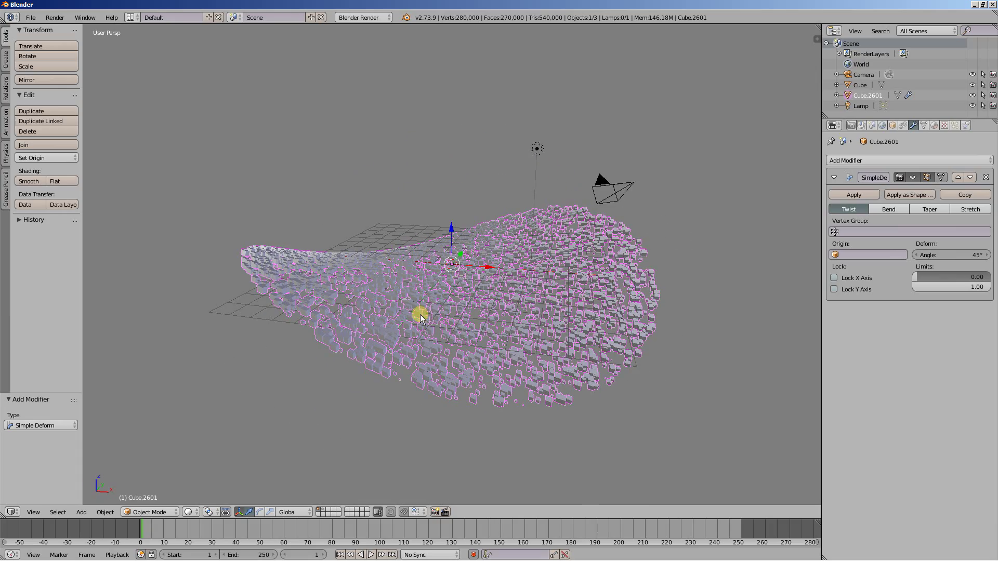
left_click(961, 257)
type("-10")
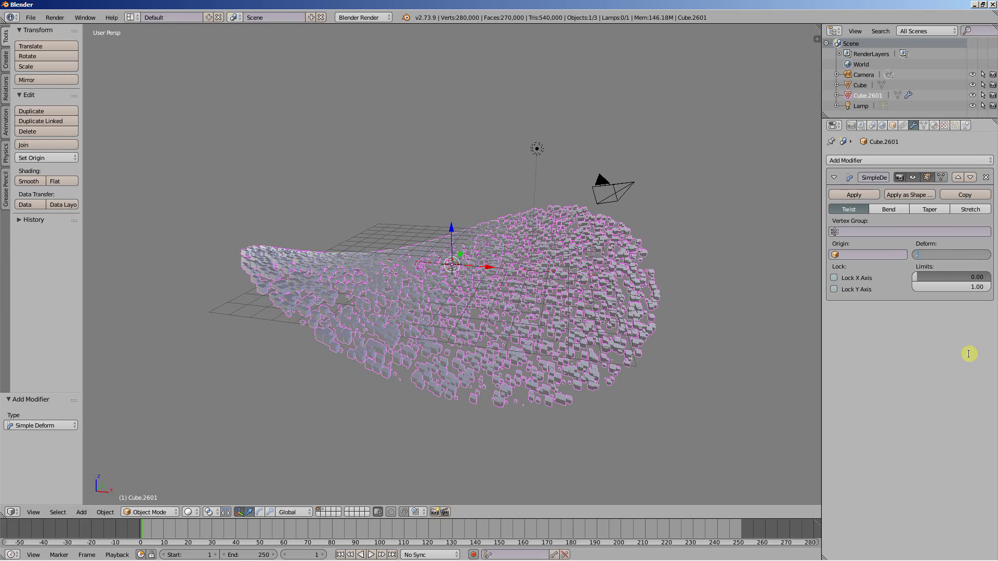
key("Return")
middle_click_drag(535, 318, 415, 328)
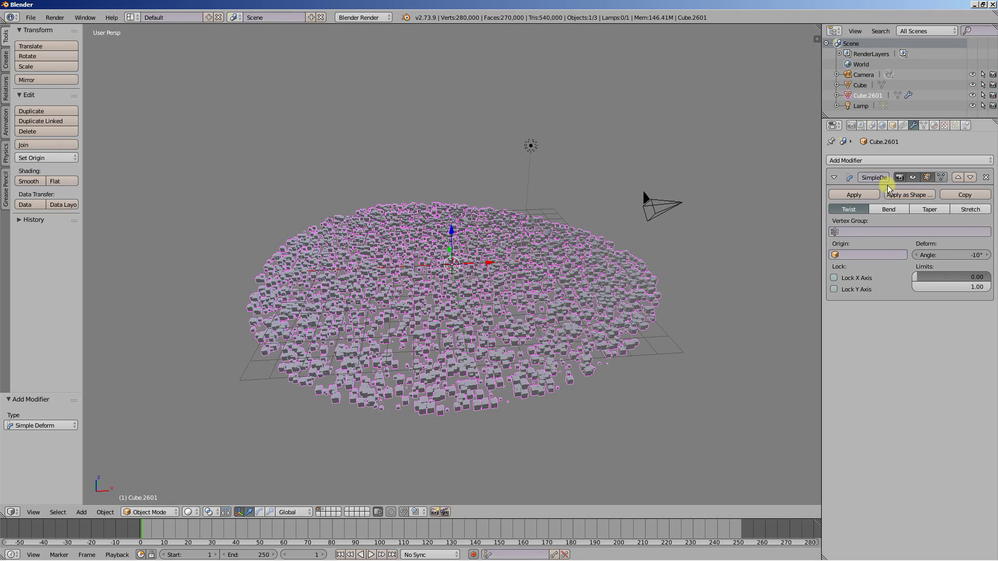
Step: Add a Cast modifier of type Sphere to the joined cubes and set its factor to -0.85
left_click(886, 161)
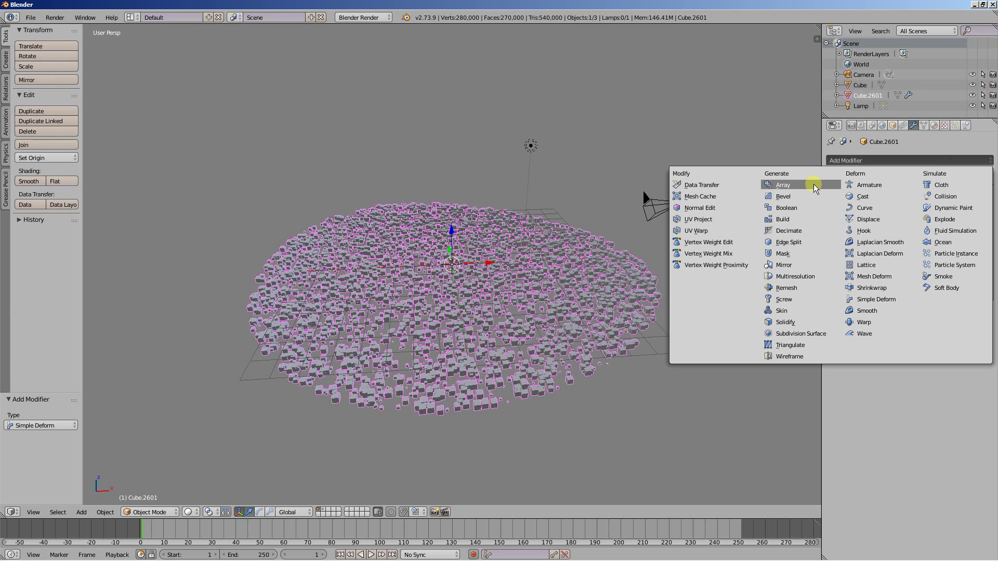
left_click(855, 196)
middle_click_drag(411, 254, 389, 306)
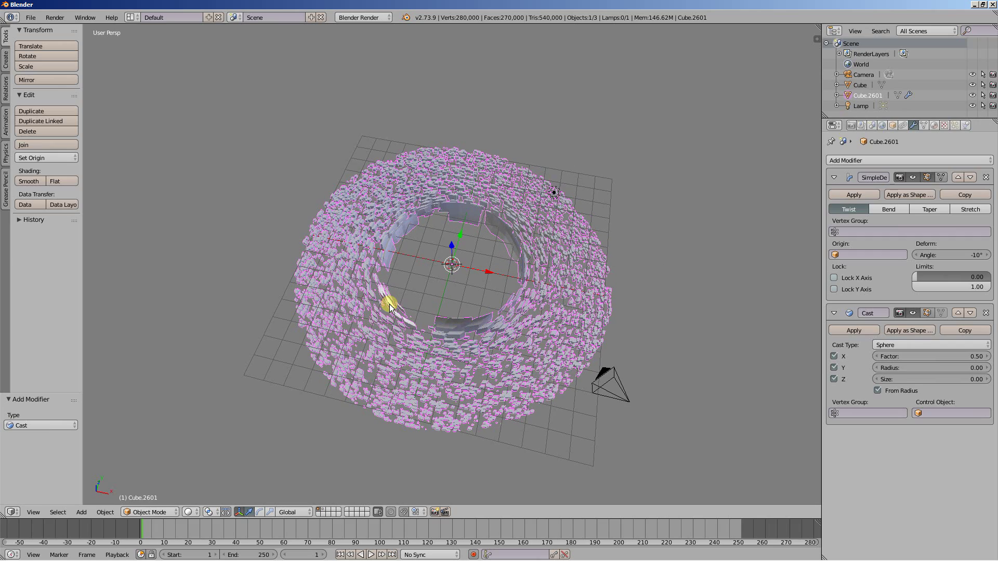
scroll(458, 303, "up", 2)
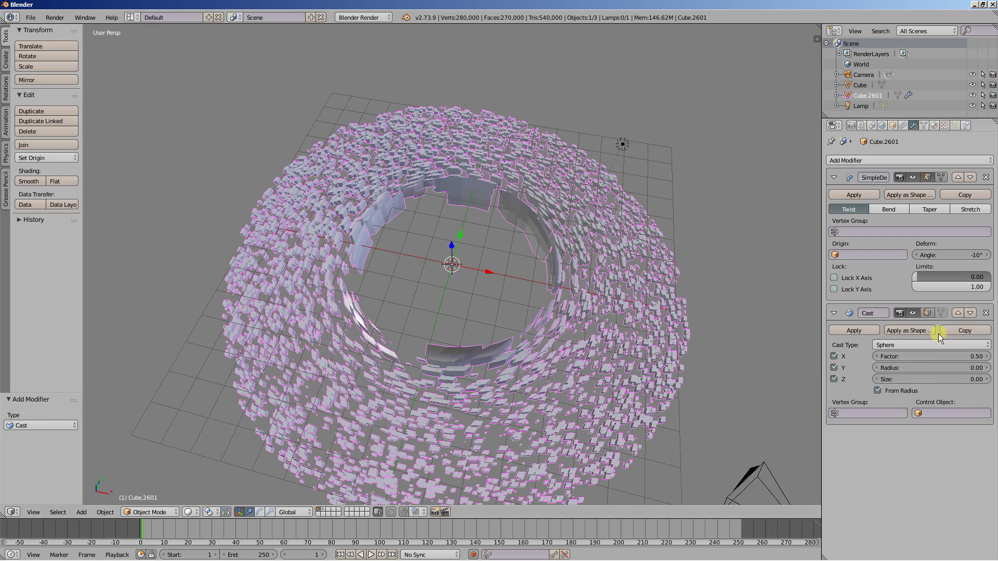
left_click_drag(933, 357, 916, 360)
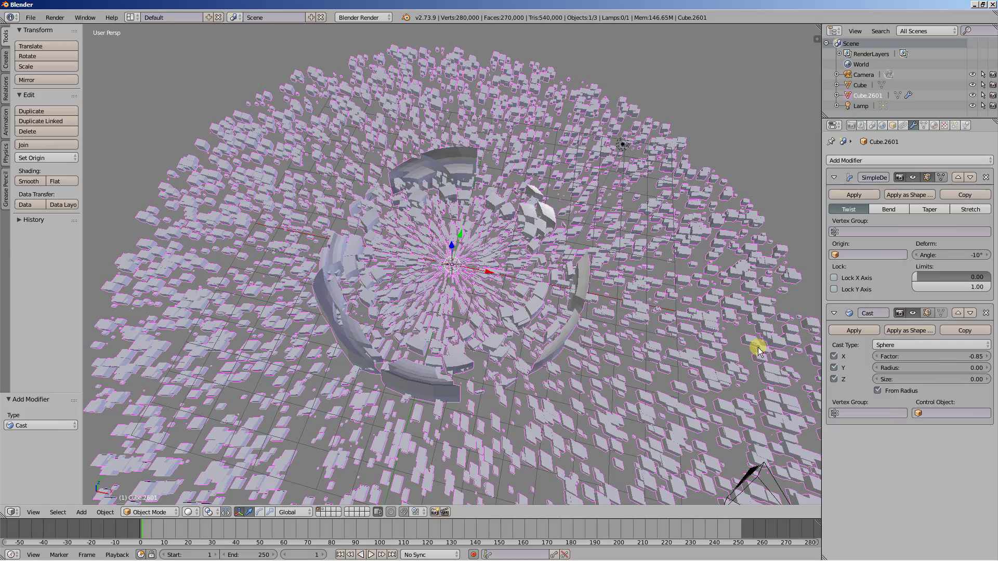
middle_click_drag(379, 352, 435, 339)
scroll(468, 327, "down", 2)
middle_click_drag(515, 325, 502, 338)
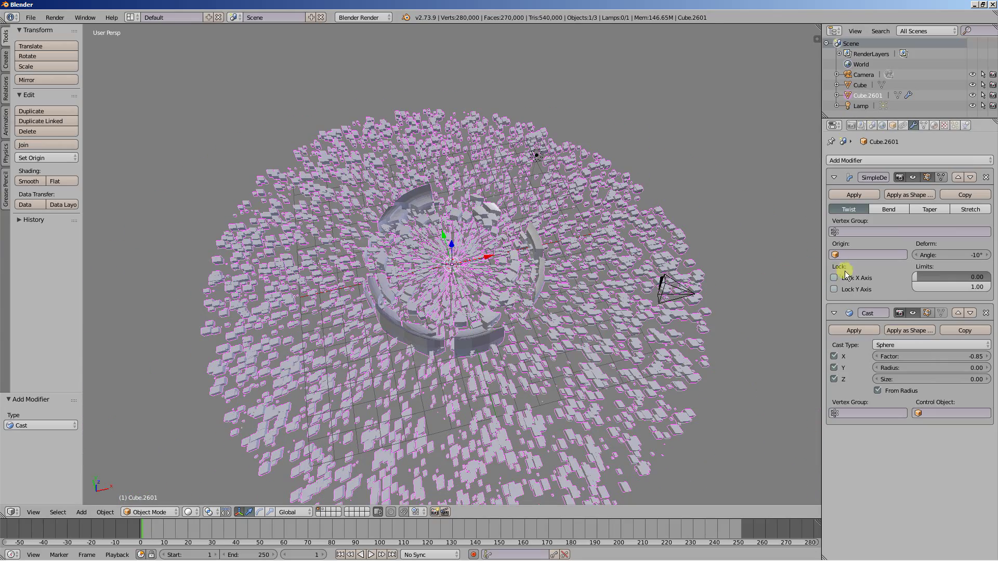
Step: Add a Displace modifier to the joined cubes after the Cast modifier
scroll(497, 373, "up", 2)
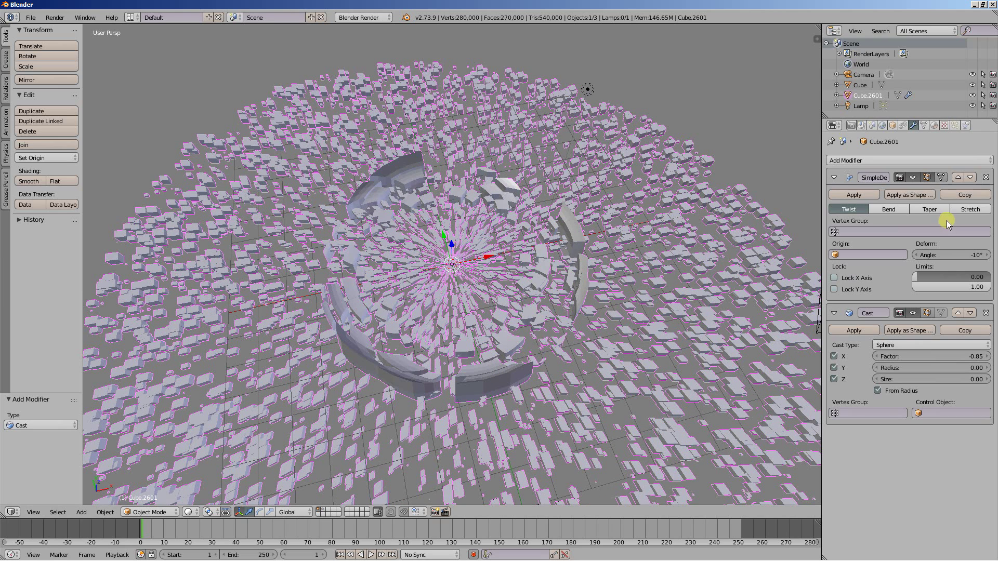
left_click(906, 161)
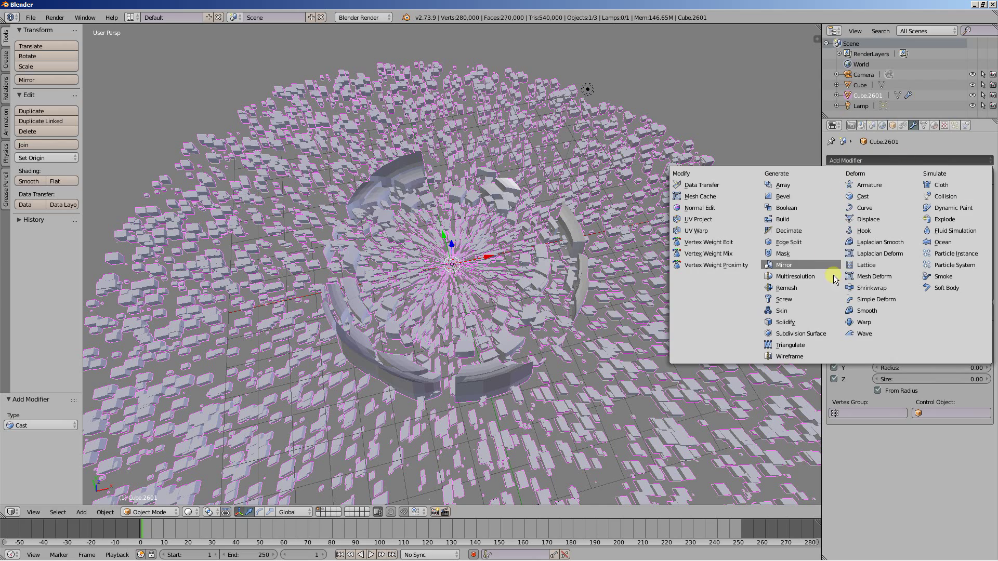
left_click(869, 221)
scroll(536, 318, "down", 1)
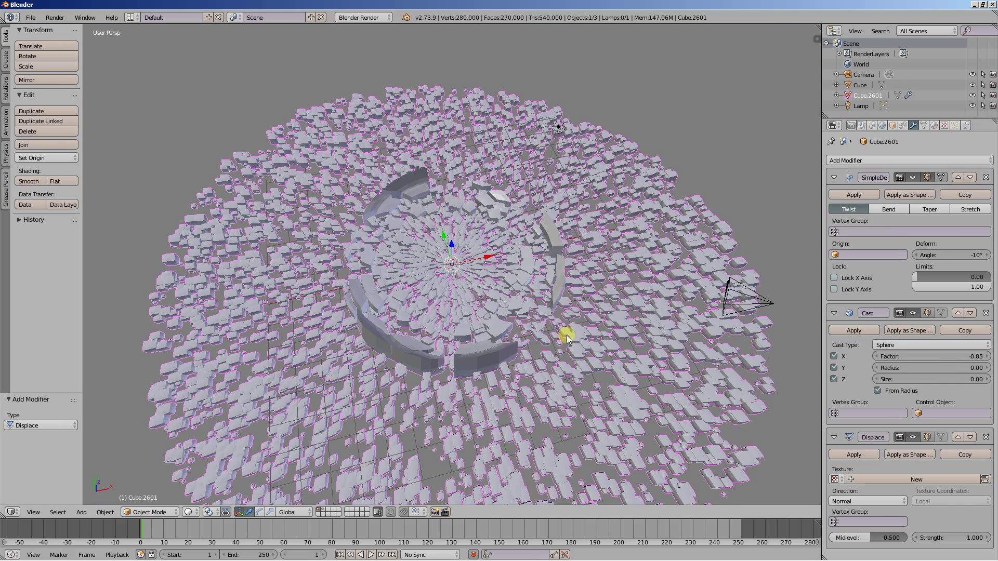
middle_click_drag(567, 335, 570, 326)
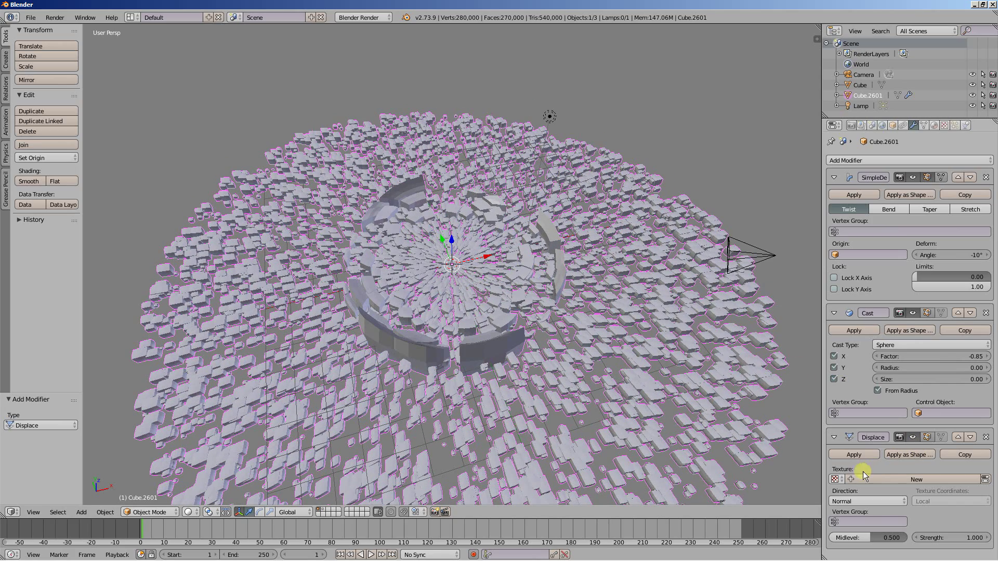
Step: Assign the existing Tex texture to the Displace modifier and open that texture's settings
left_click(838, 478)
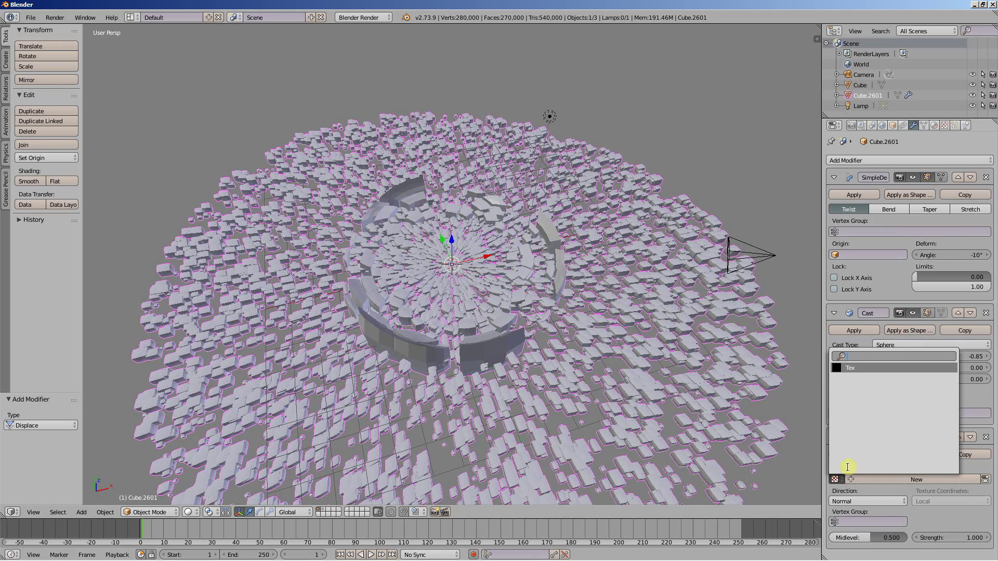
left_click(849, 370)
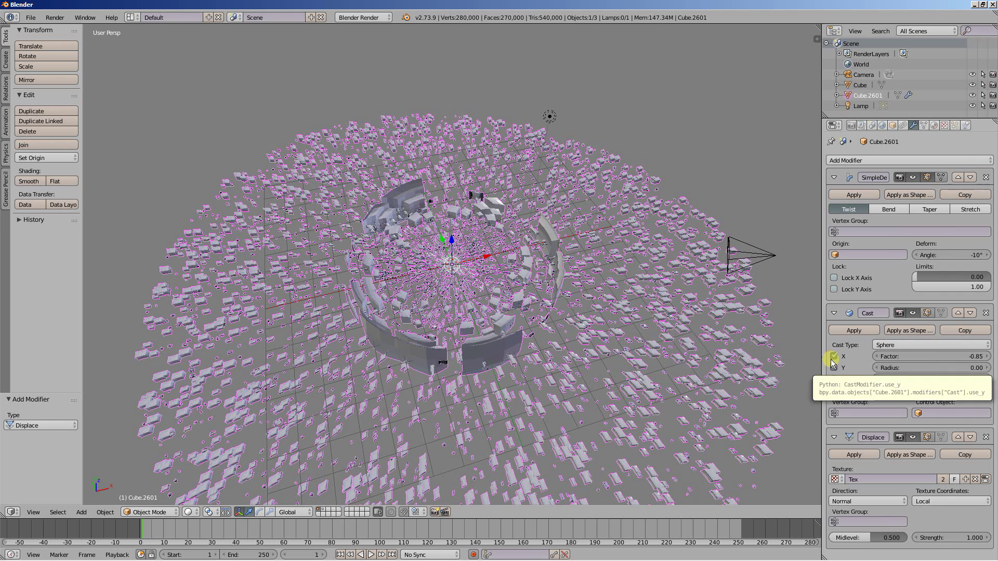
left_click(934, 125)
left_click(944, 125)
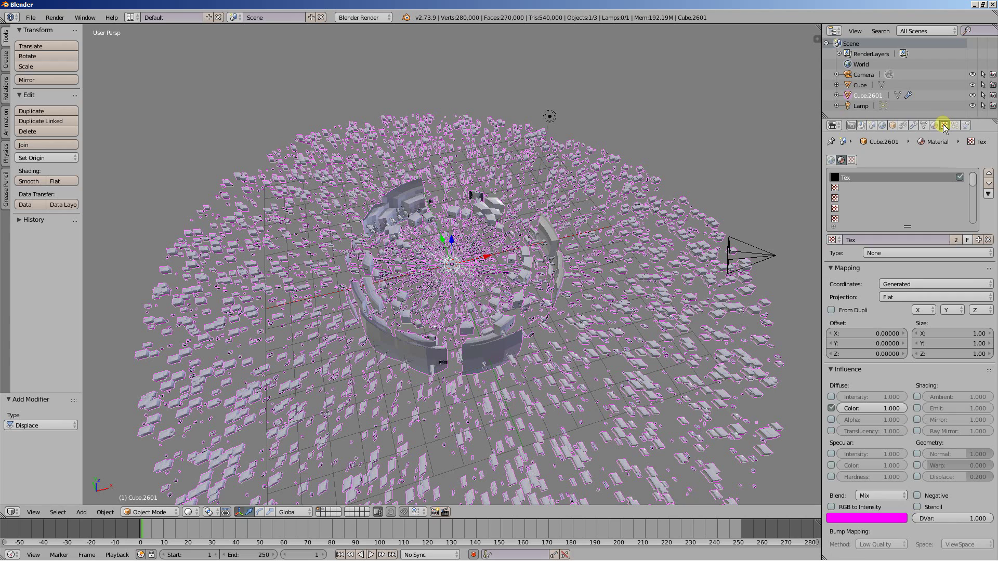
Step: Disable the Tex texture in the material's texture slot and set its type to Clouds
left_click(959, 177)
left_click(903, 252)
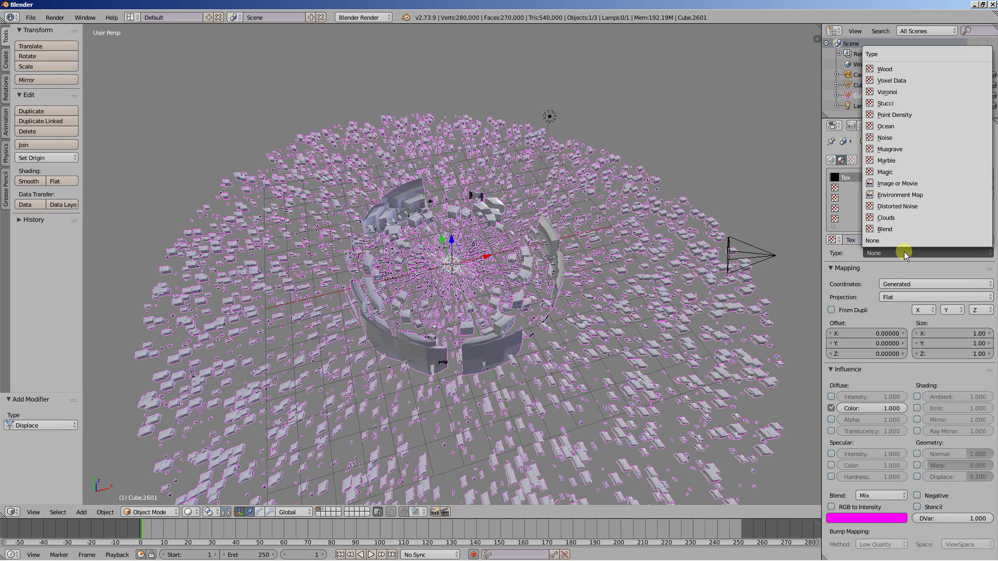
left_click(908, 218)
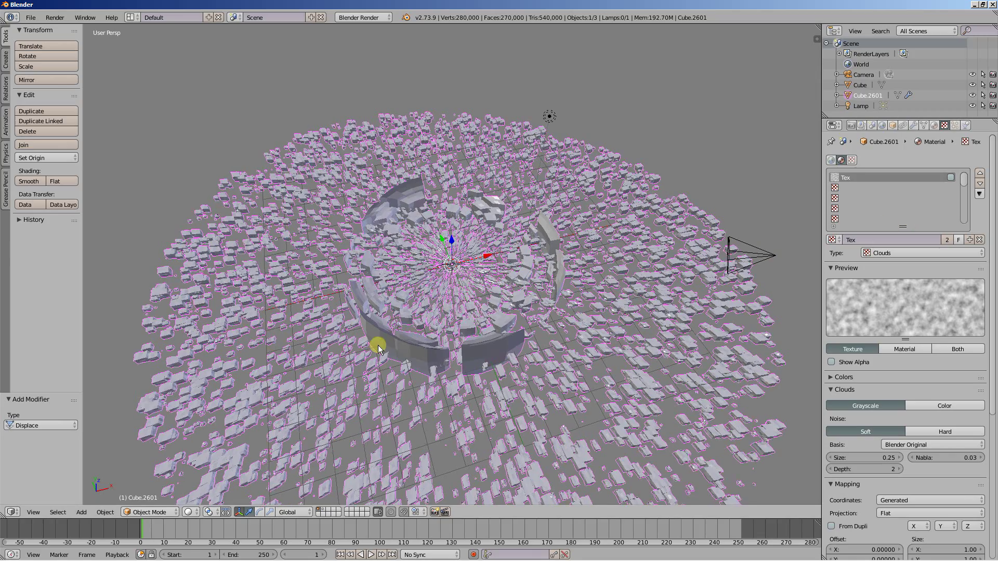
Step: Increase the Clouds texture's noise size to 1.35
middle_click_drag(374, 340, 397, 370)
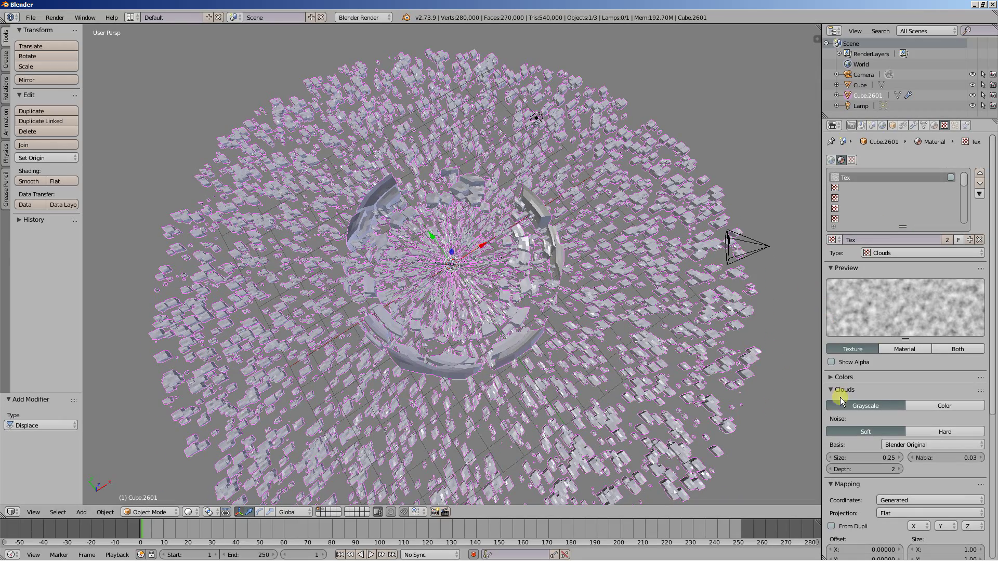
scroll(525, 407, "up", 5)
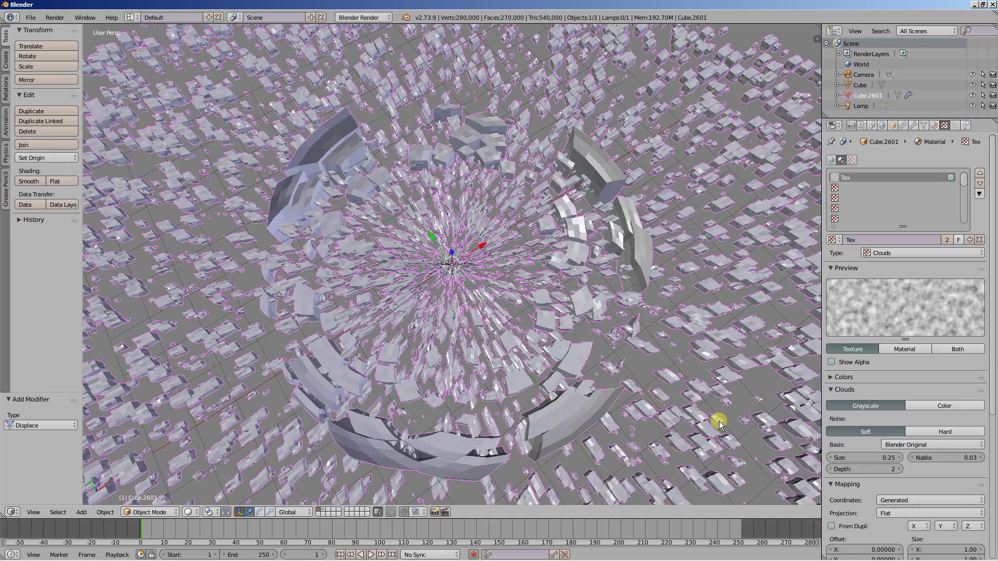
left_click_drag(859, 458, 868, 460)
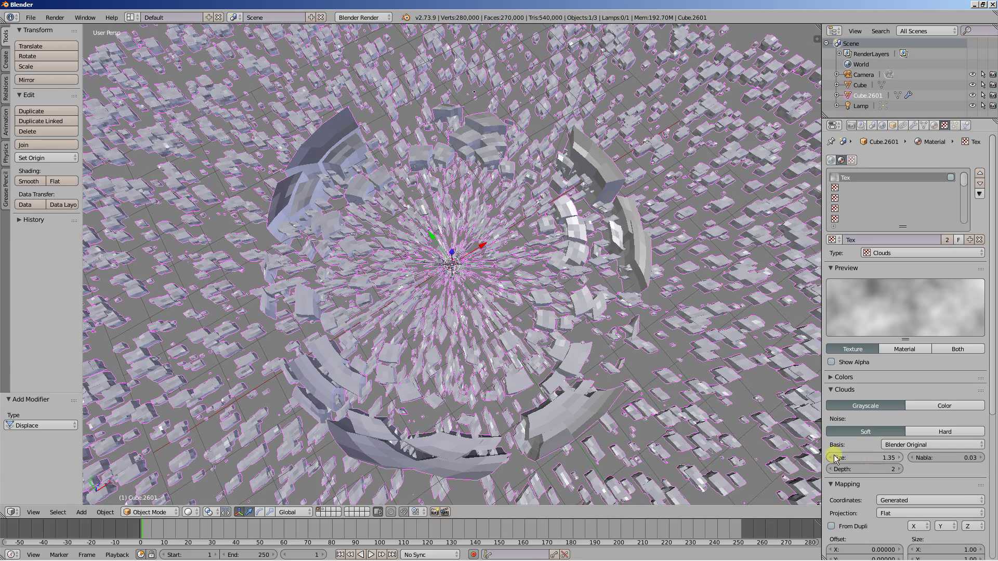
Step: Raise the Displace modifier's strength on the joined cubes to 4.6
scroll(484, 390, "down", 3)
scroll(484, 389, "down", 4)
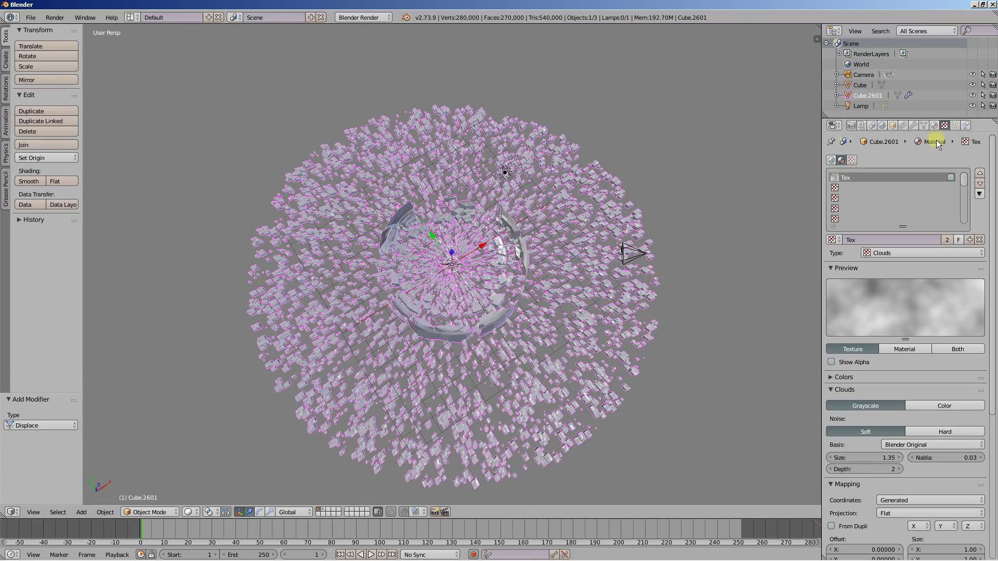
left_click(913, 125)
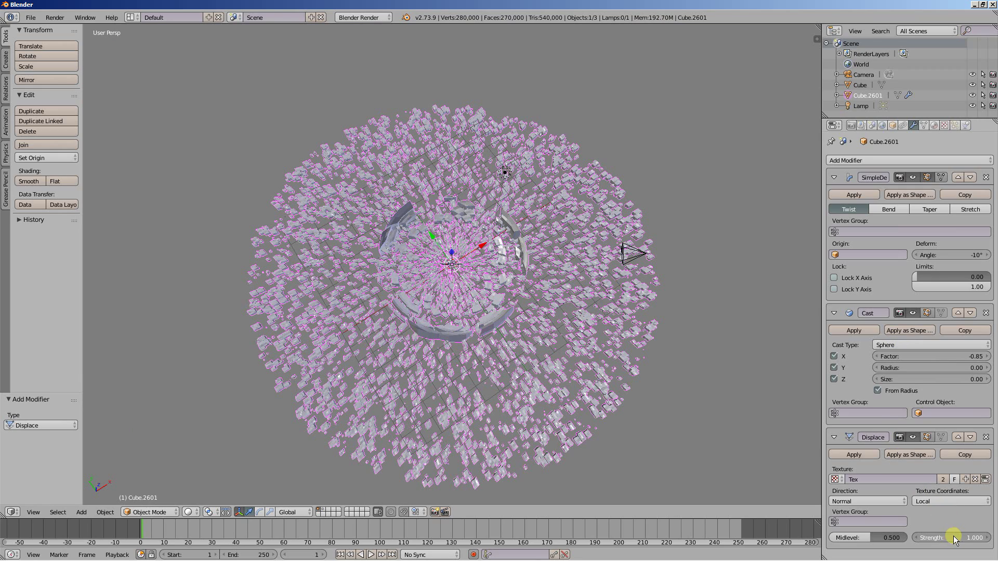
left_click_drag(963, 541, 992, 540)
Step: Align the camera to an oblique view across the displaced disc with its raised ring segments in the middle
scroll(584, 441, "up", 8)
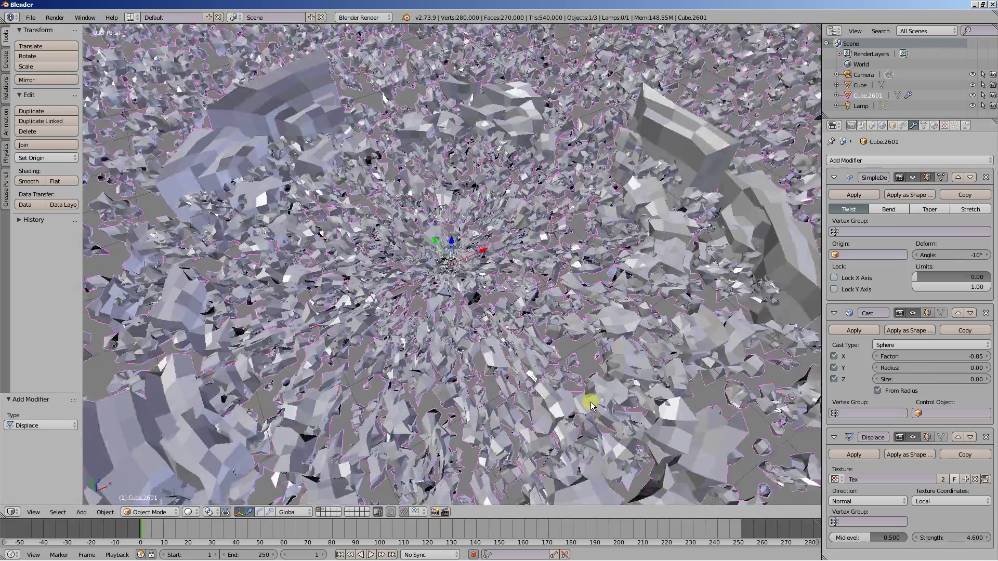
middle_click_drag(591, 405, 517, 359)
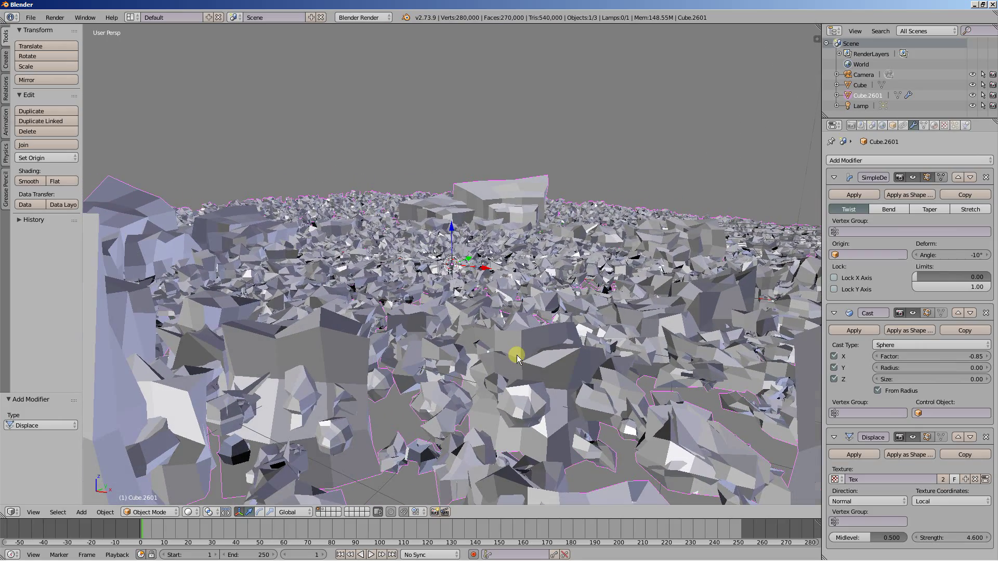
scroll(517, 358, "down", 5)
scroll(517, 357, "down", 2)
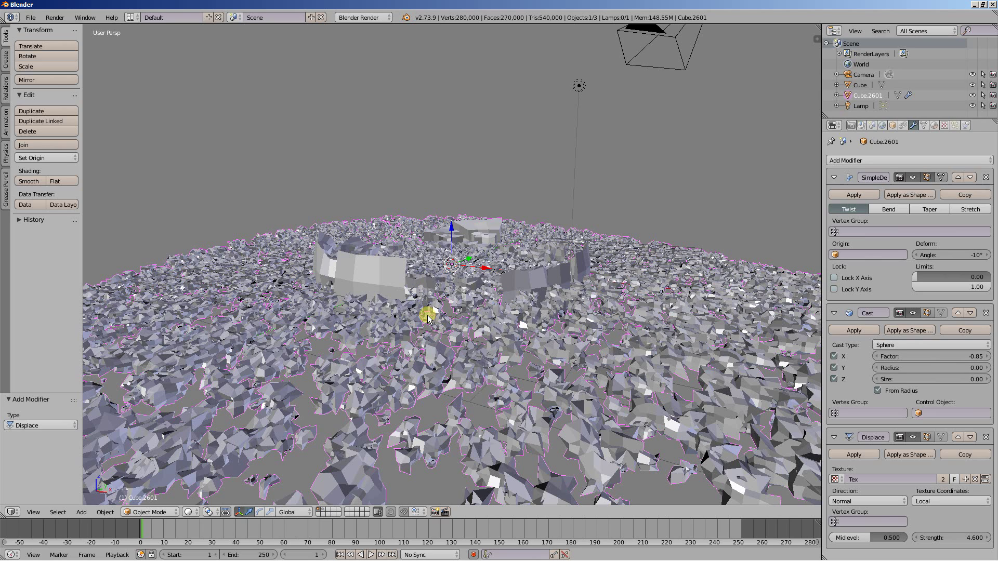
scroll(759, 224, "up", 3)
scroll(755, 221, "down", 5)
scroll(767, 242, "down", 3)
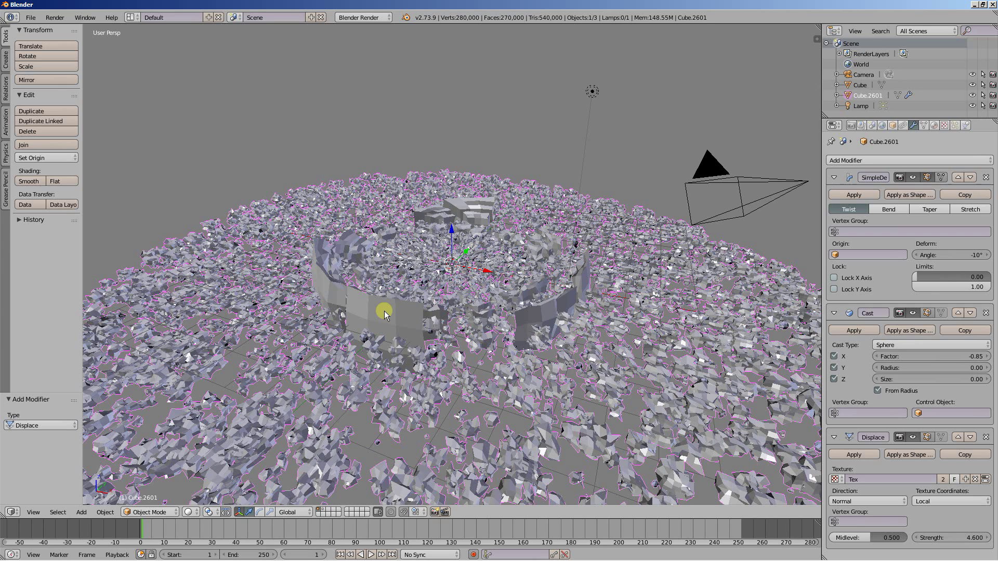
key("ctrl+alt+KP_0")
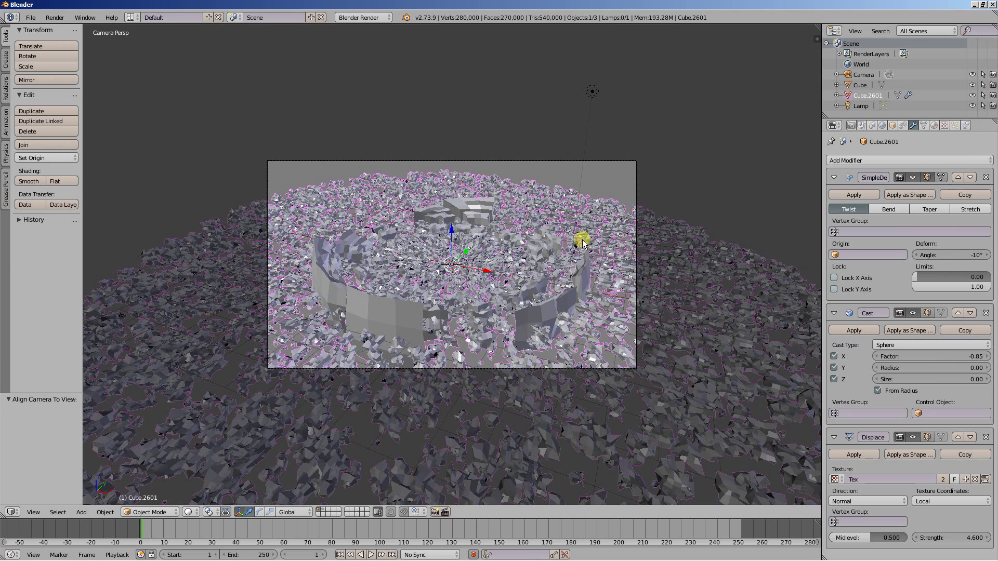
Step: Select the camera and set its X location to 6 and its Y location to -12
right_click(557, 161)
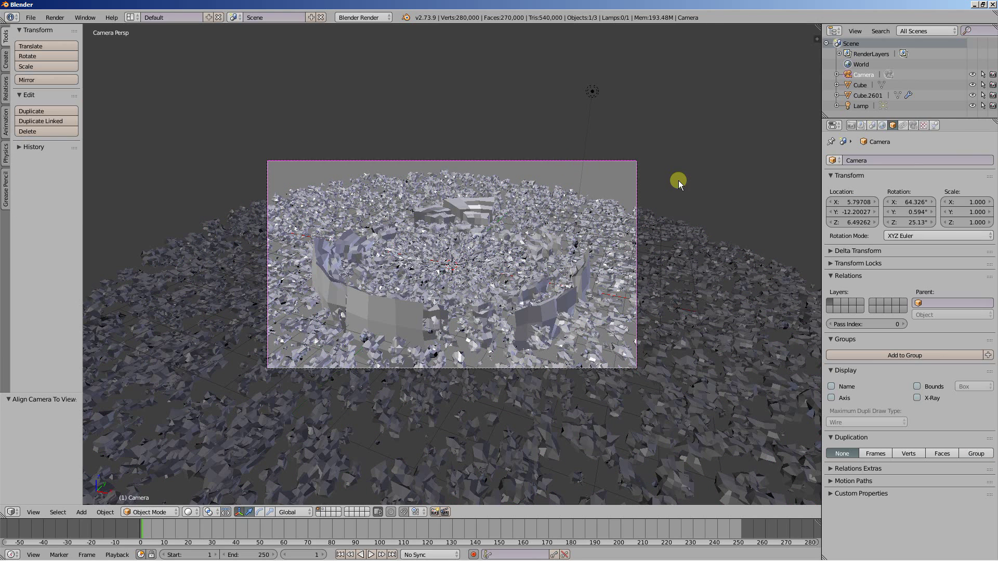
left_click(860, 202)
left_click_drag(860, 203, 829, 211)
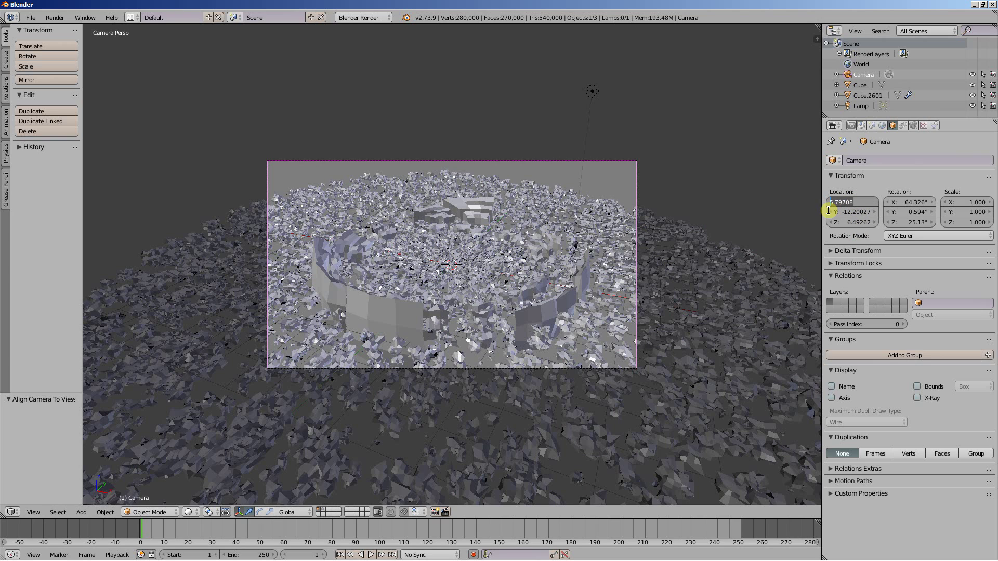
type("6")
key("Return")
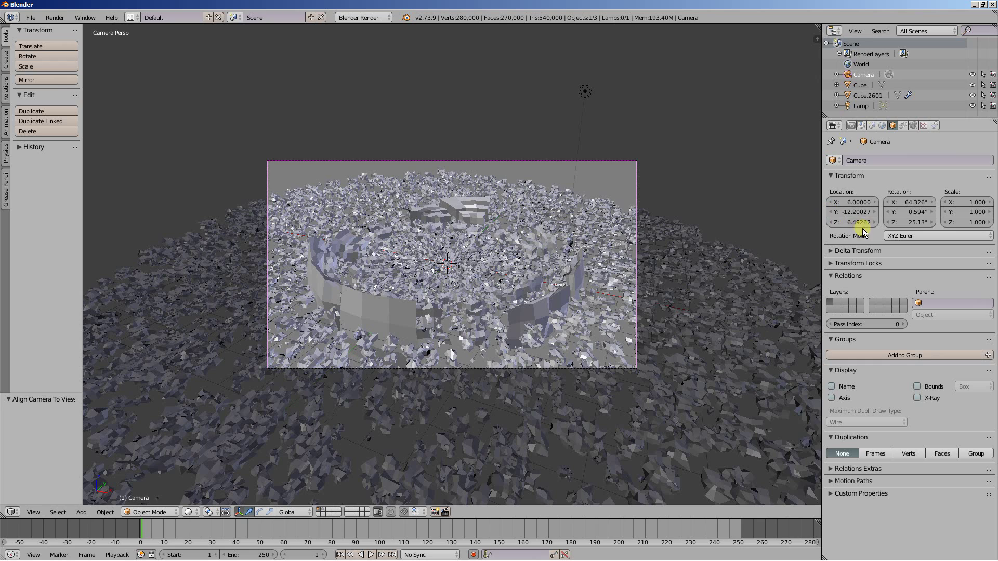
left_click(854, 214)
left_click_drag(866, 212, 835, 230)
type("12")
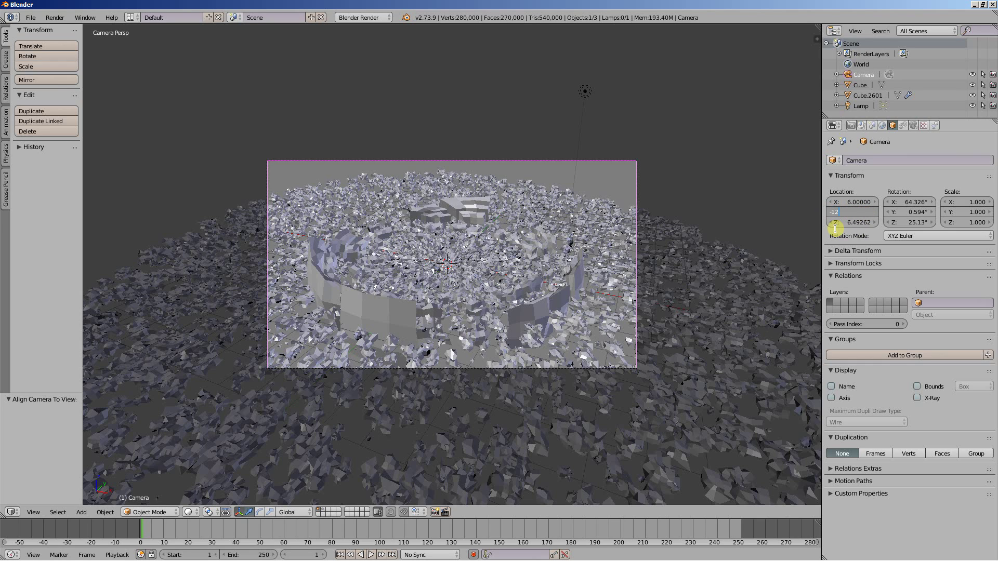
key("Return")
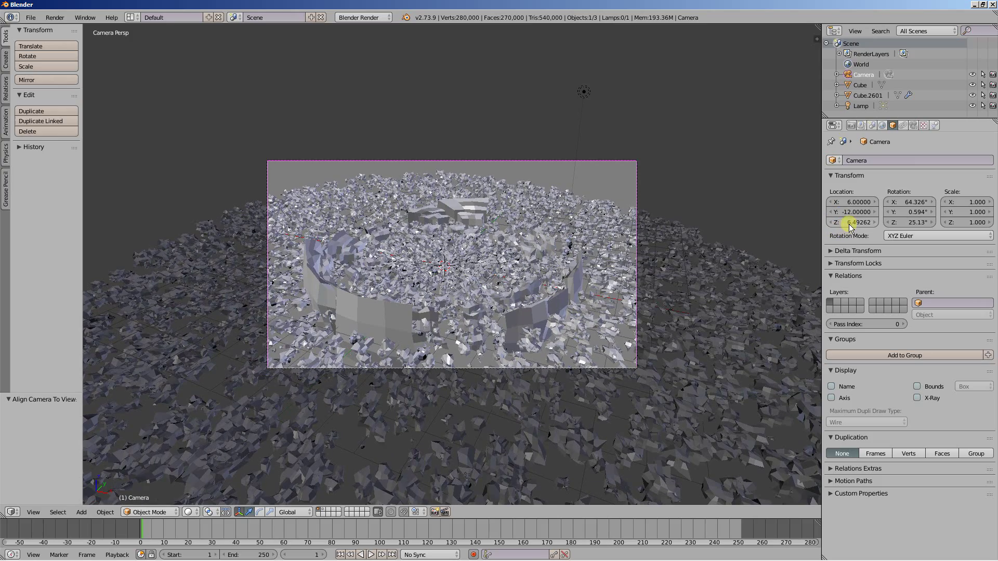
Step: Lower the camera to a Z location of 1.5
left_click_drag(848, 223, 586, 216)
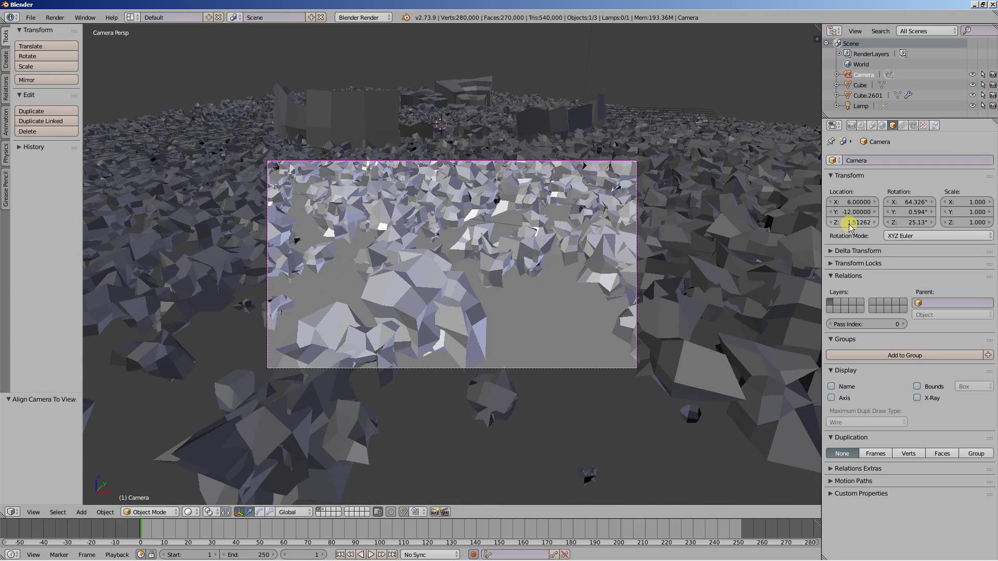
left_click(855, 222)
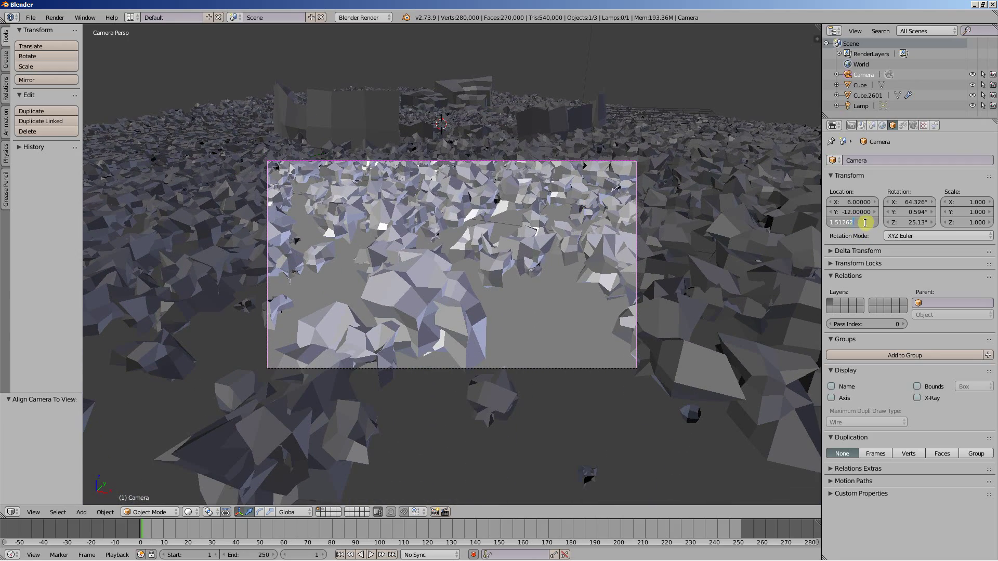
type("1.5")
key("Return")
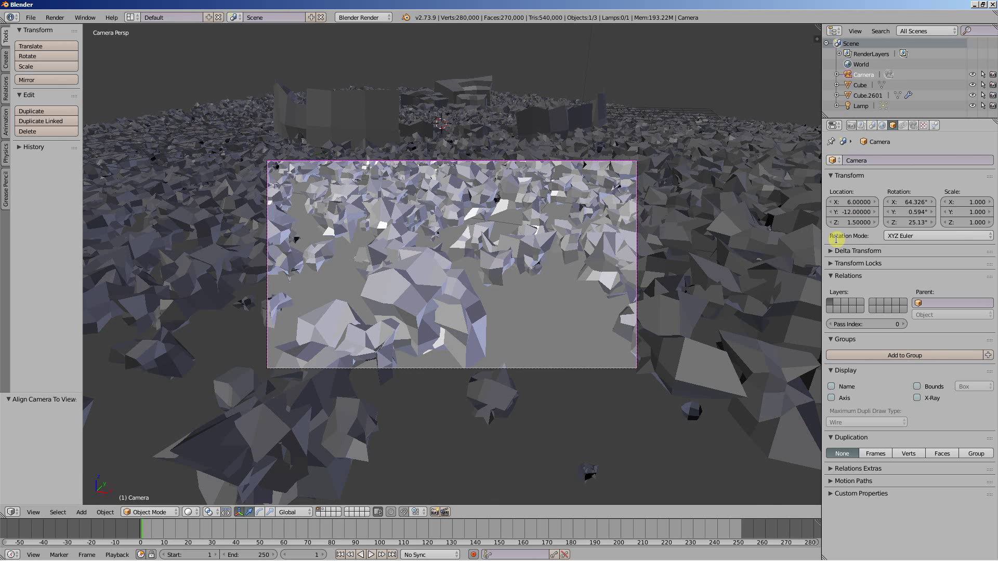
Step: Set the camera's X rotation to 80° and its Z rotation to 25°
scroll(909, 206, "up", 10, "ctrl")
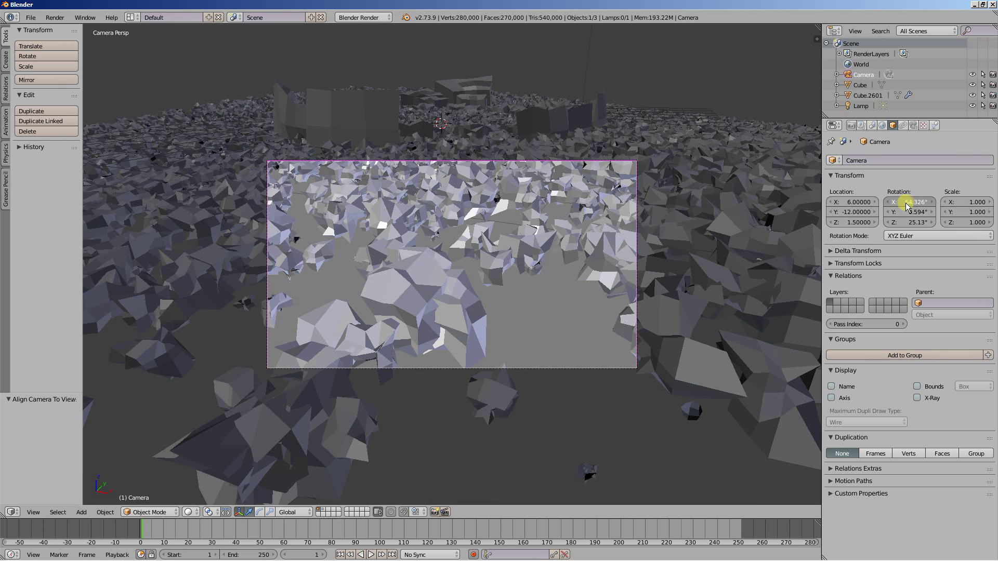
scroll(910, 205, "up", 7, "ctrl")
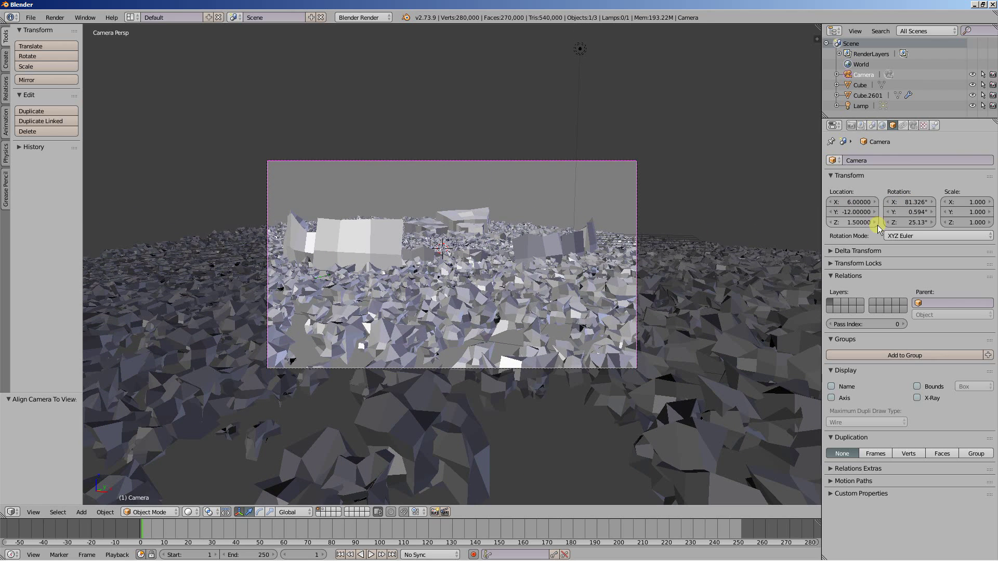
left_click(893, 203)
type("80")
key("Return")
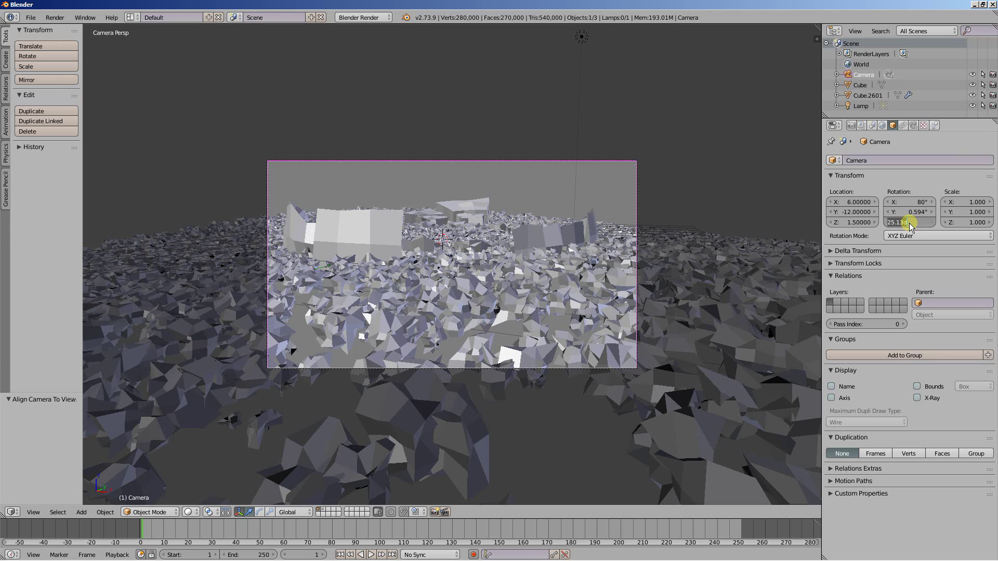
left_click(908, 222)
type("25")
key("Return")
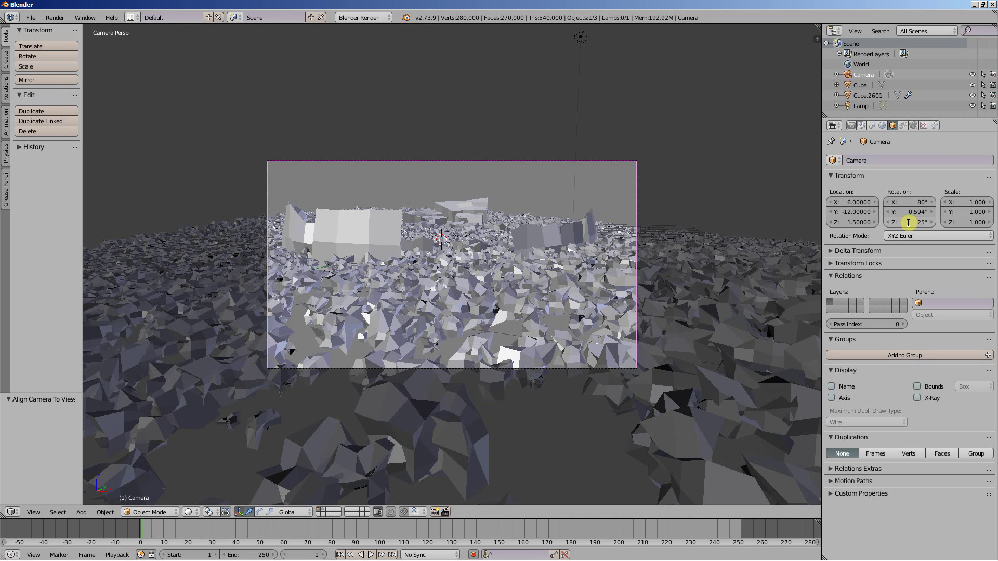
Step: Tilt the camera sideways by setting its Y rotation to 60°
left_click_drag(912, 212, 946, 220)
left_click(909, 212)
type("60")
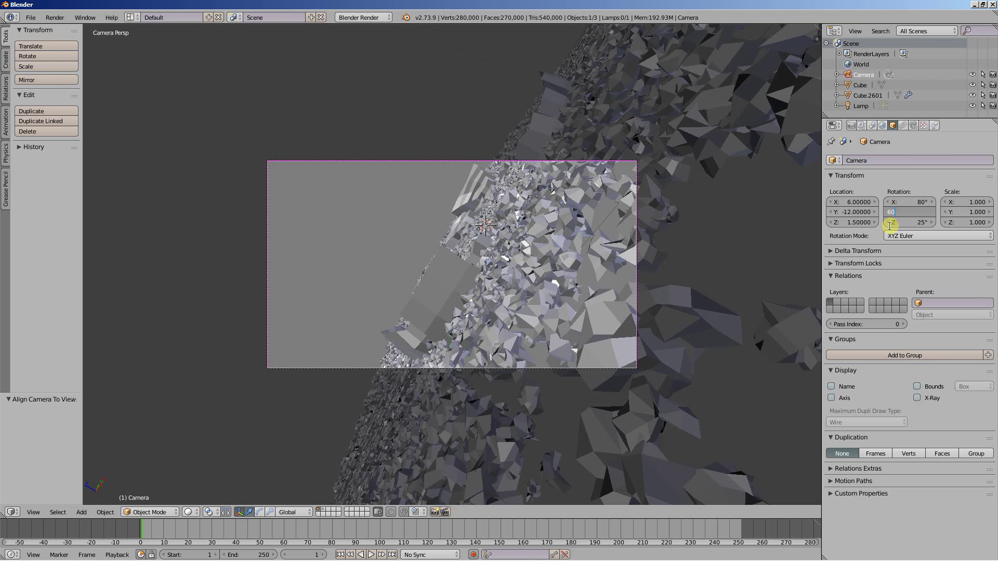
key("Return")
Step: Increase the camera's X rotation in 1° increments to 88°
left_click(933, 202)
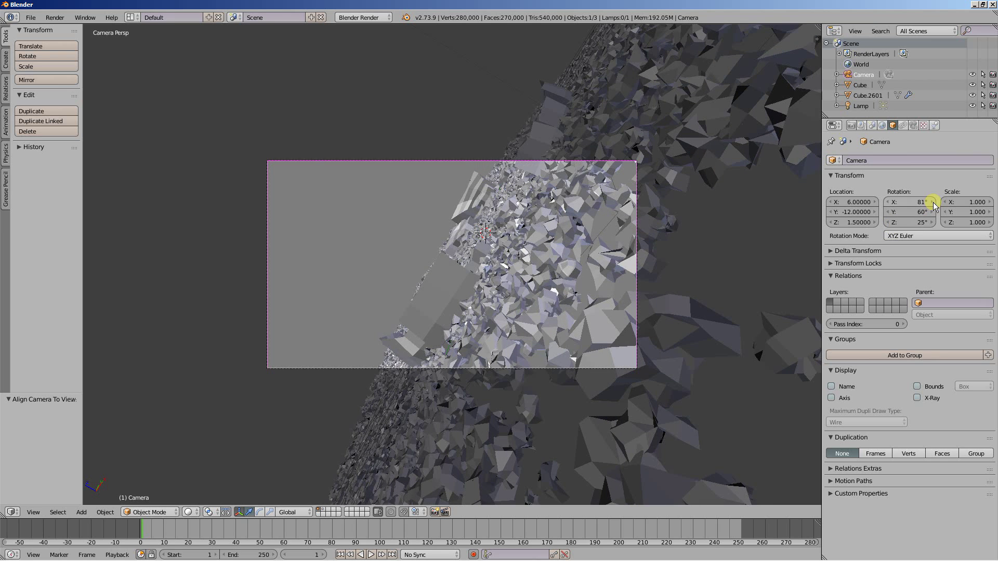
left_click(933, 201)
left_click(933, 202)
left_click(933, 202)
left_click(933, 202)
left_click(933, 201)
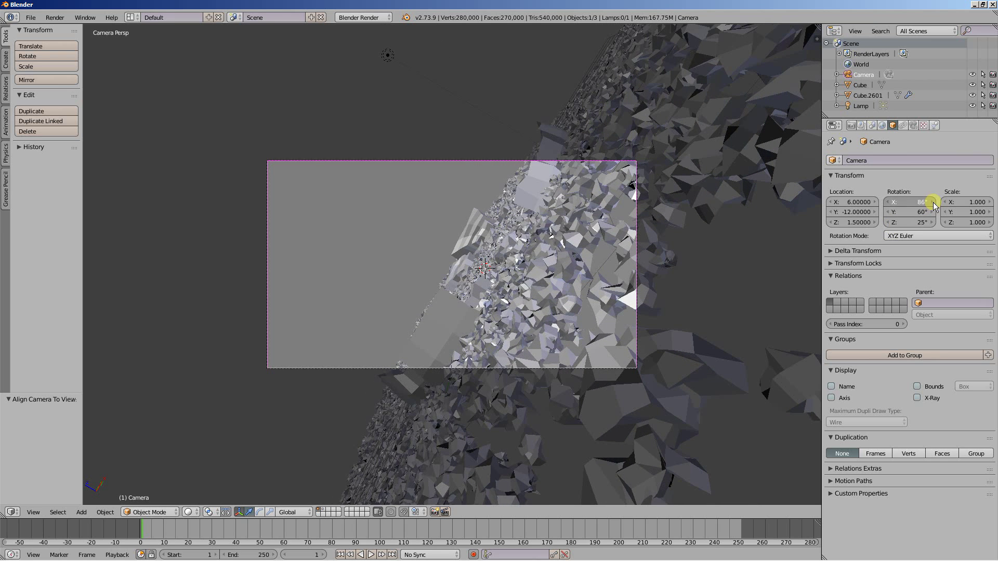
left_click(934, 201)
left_click(933, 202)
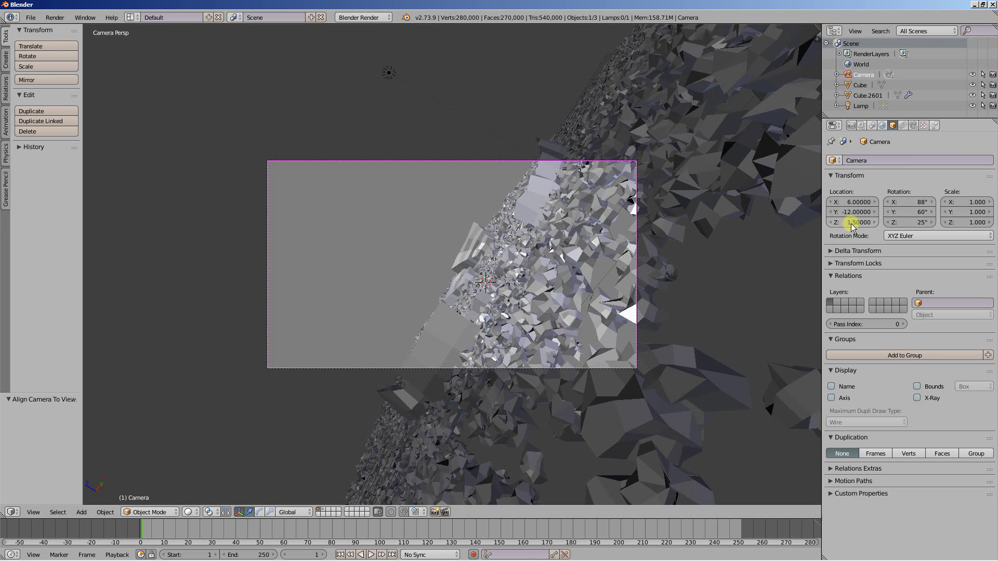
Step: Lower the camera closer to the disc by setting its Z location to 0.9
left_click_drag(849, 223, 818, 220)
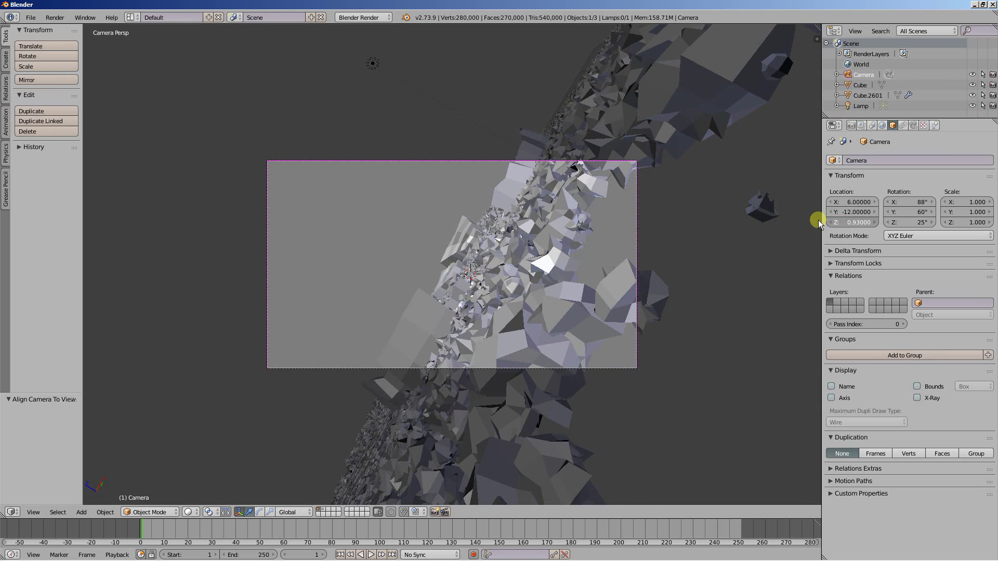
left_click(851, 222)
type("0.9")
key("Return")
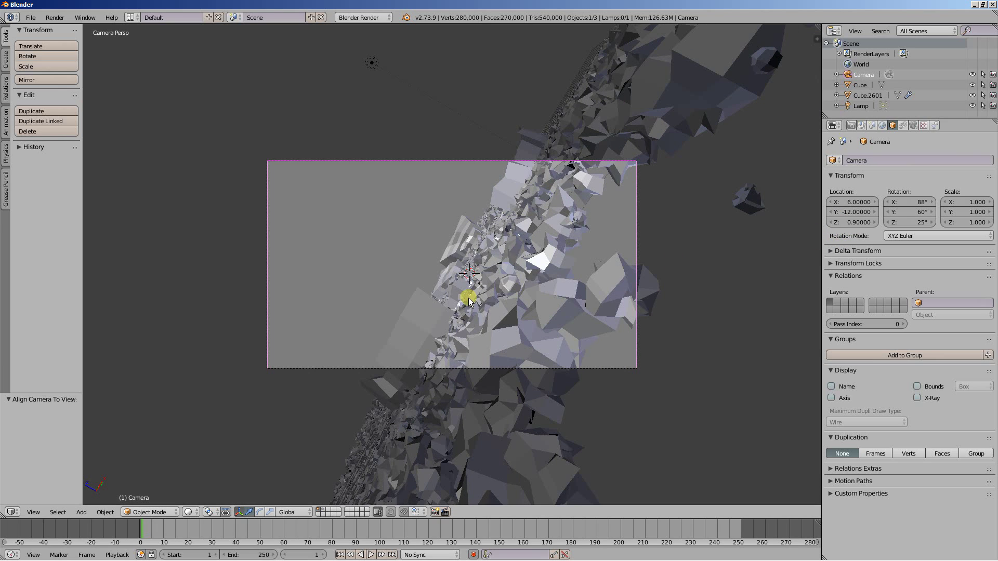
Step: Select the displaced cube disc and reduce its material's specular intensity to 0
right_click(644, 106)
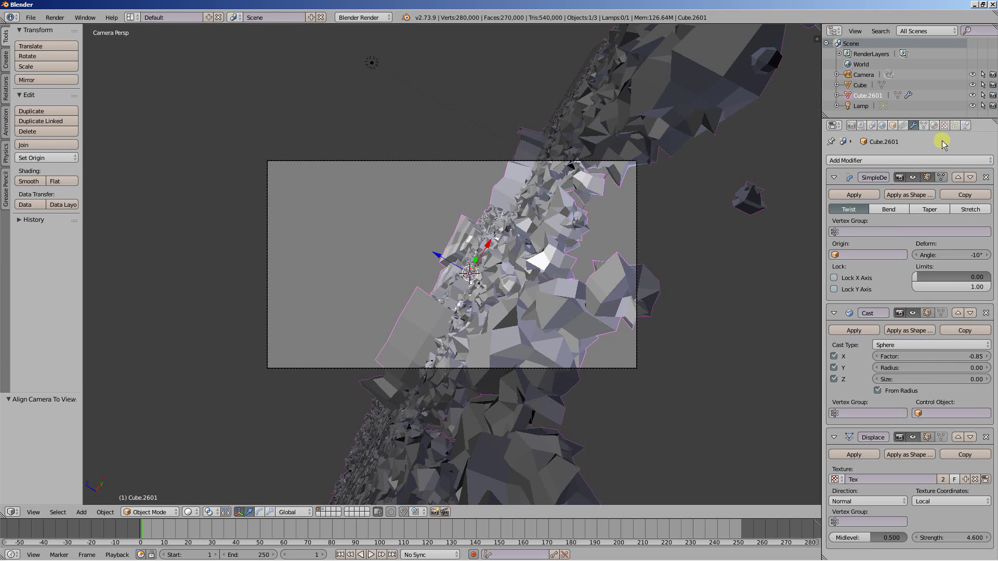
left_click(933, 126)
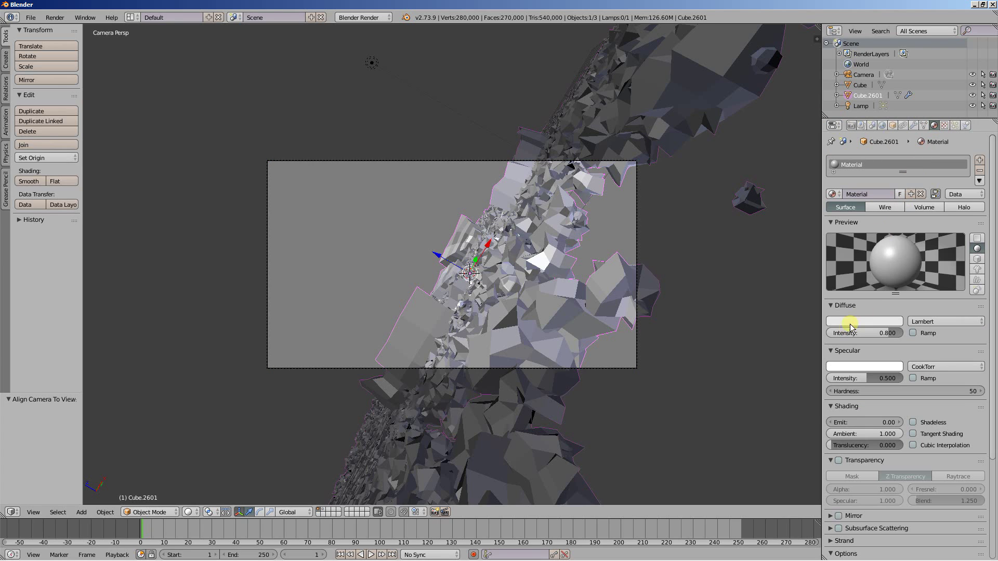
left_click_drag(862, 379, 824, 379)
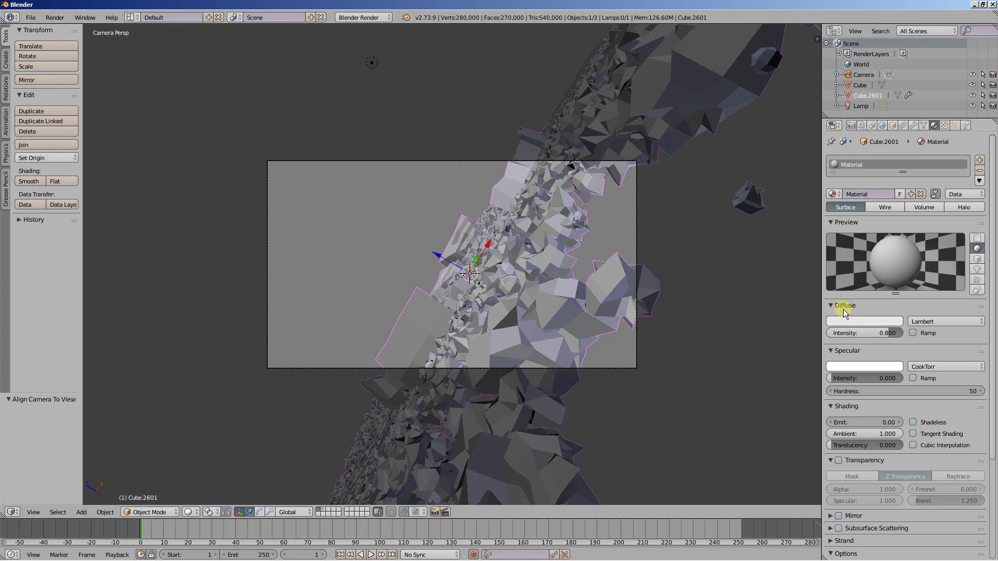
Step: Colour the material's diffuse orange-red with RGB values of 0.8, 0.07 and 0
left_click(844, 321)
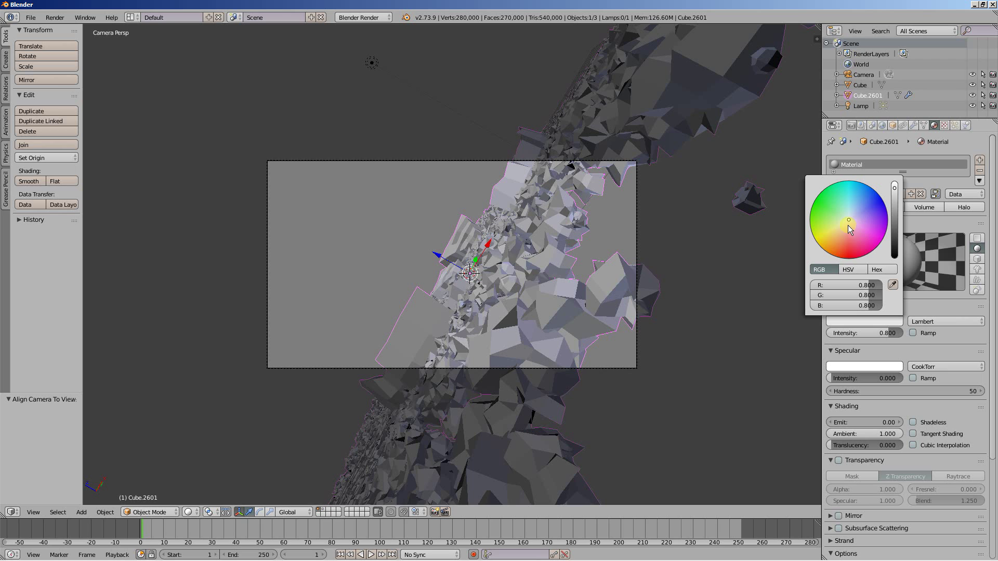
left_click(846, 237)
left_click_drag(846, 237, 835, 258)
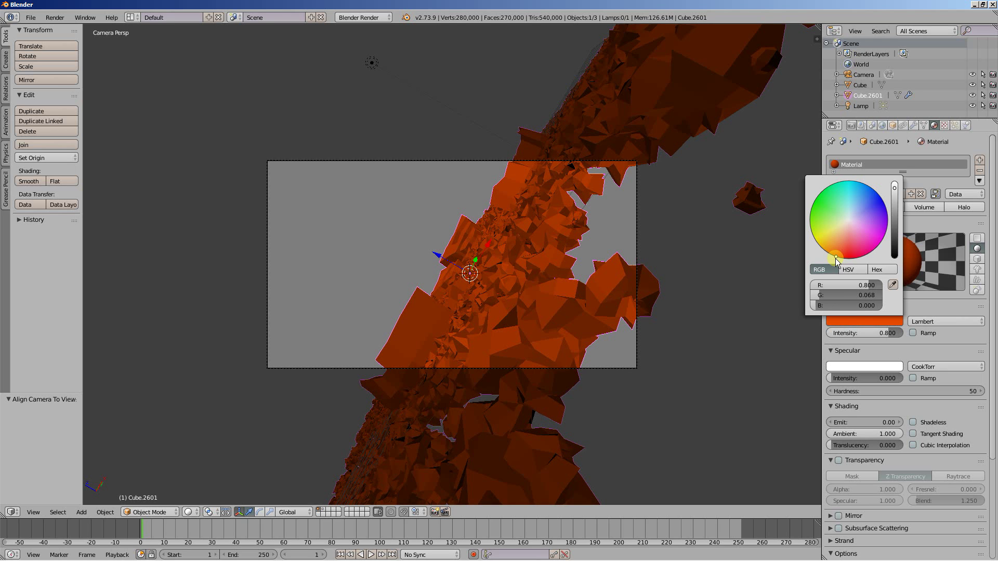
left_click(857, 294)
left_click_drag(860, 294, 823, 310)
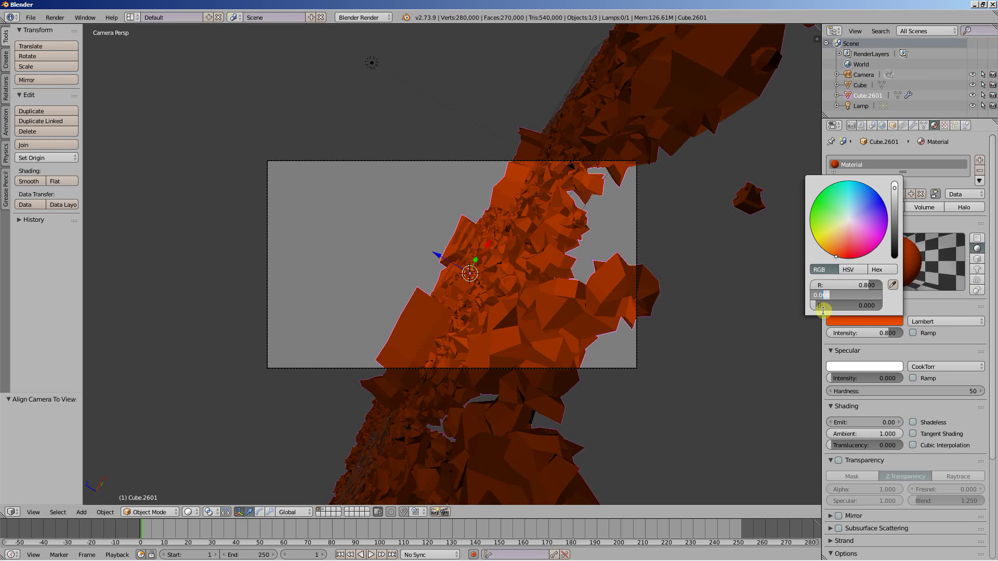
type("7")
key("Return")
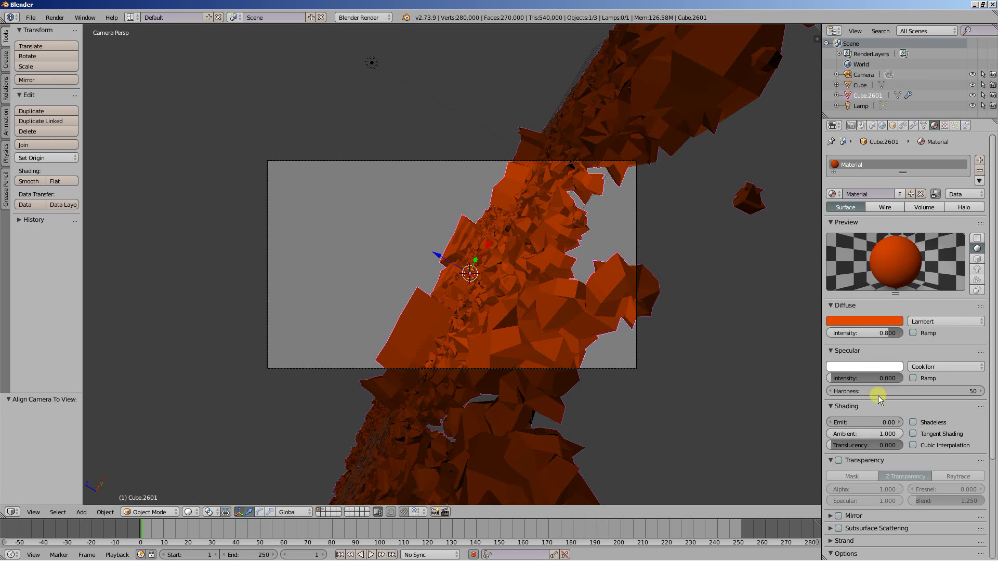
Step: Set the material's Emit value to 0.30
left_click(874, 422)
left_click_drag(873, 423, 834, 433)
type("3")
key("Return")
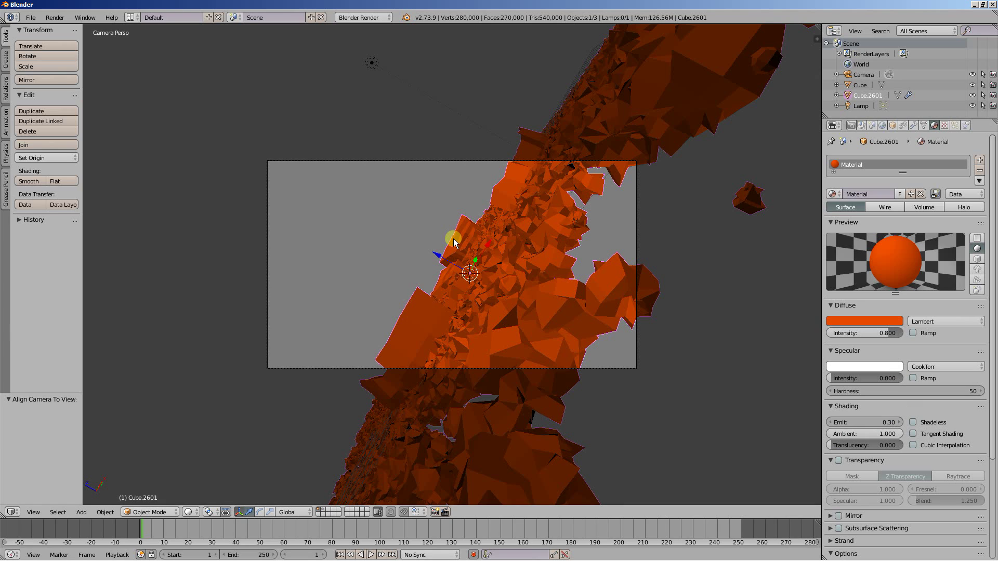
Step: Select the lamp and clear its location and rotation so it sits at the world origin
right_click(374, 61)
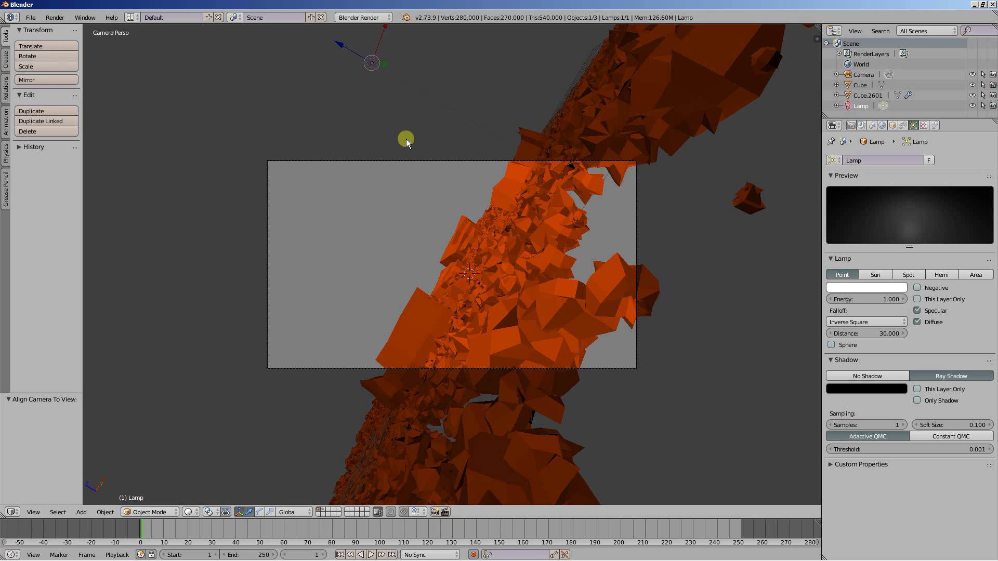
key("x")
key("alt+g")
key("alt+r")
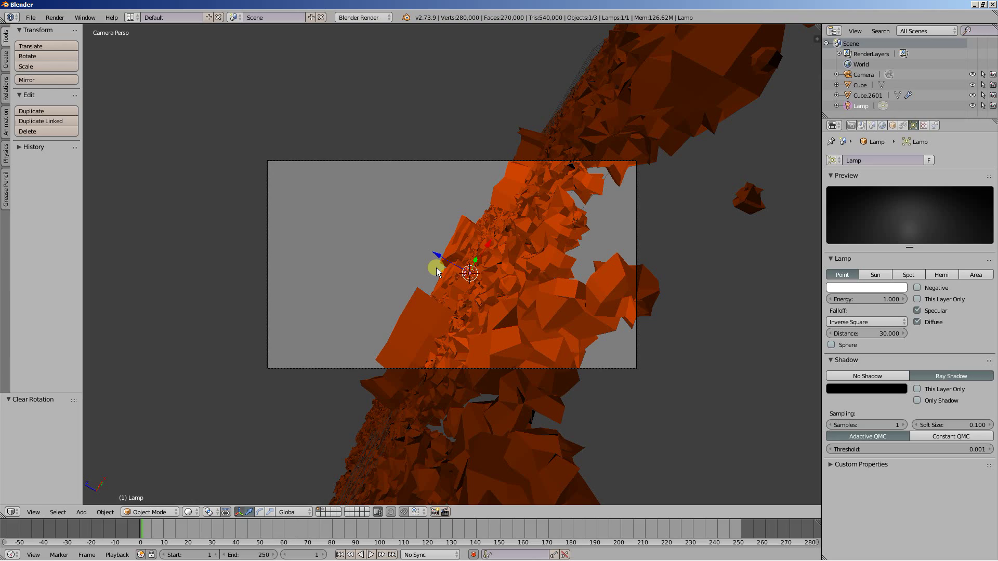
Step: Raise the lamp 11 units along the Z axis above the disc's centre and return to the camera view
key("KP_7")
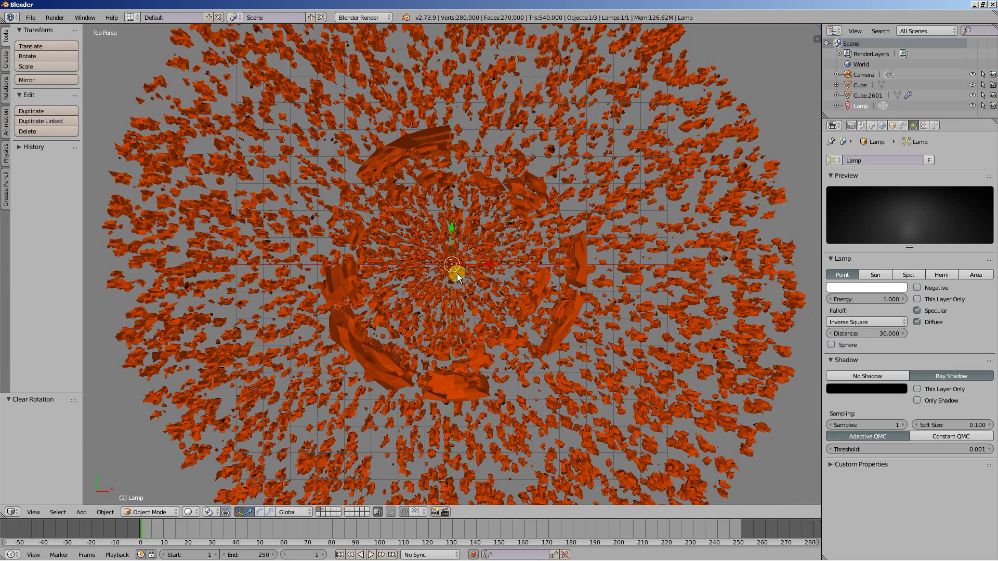
key("KP_1")
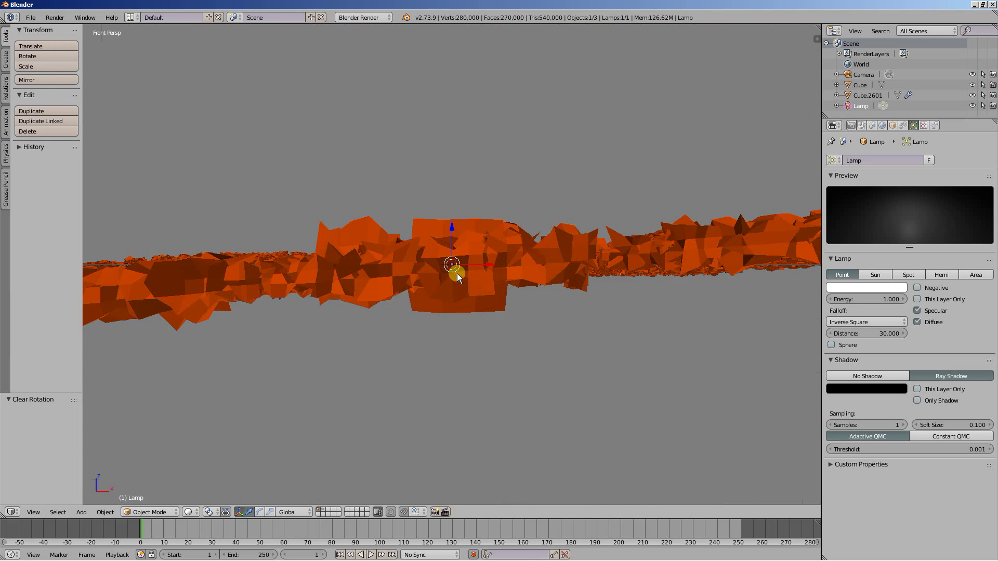
key("KP_5")
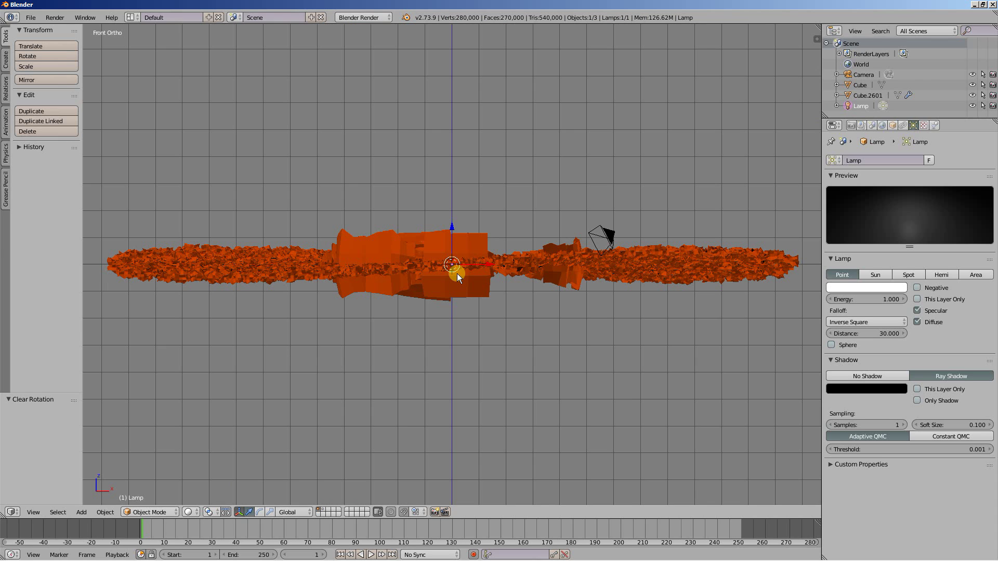
scroll(456, 274, "down", 2)
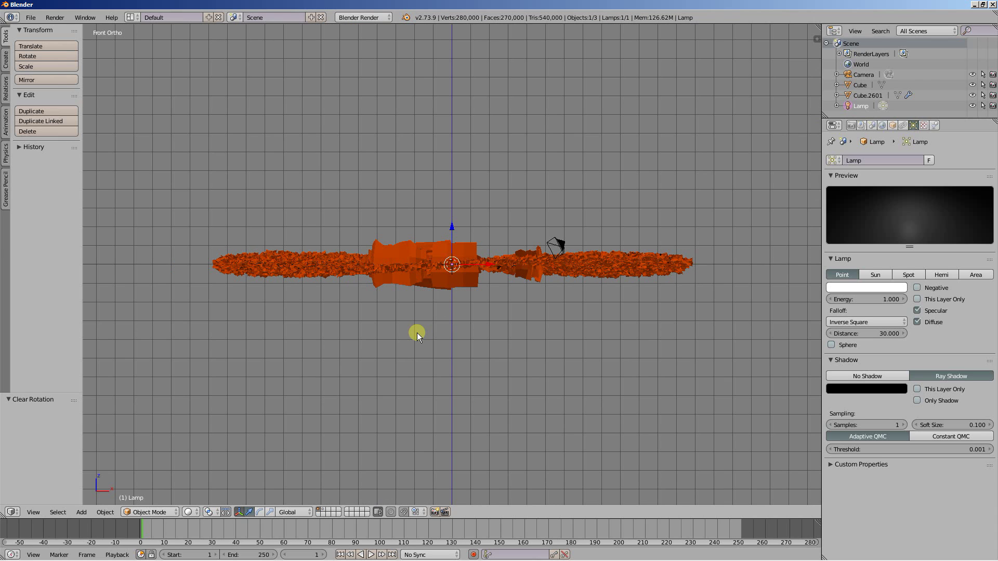
key("g")
key("z")
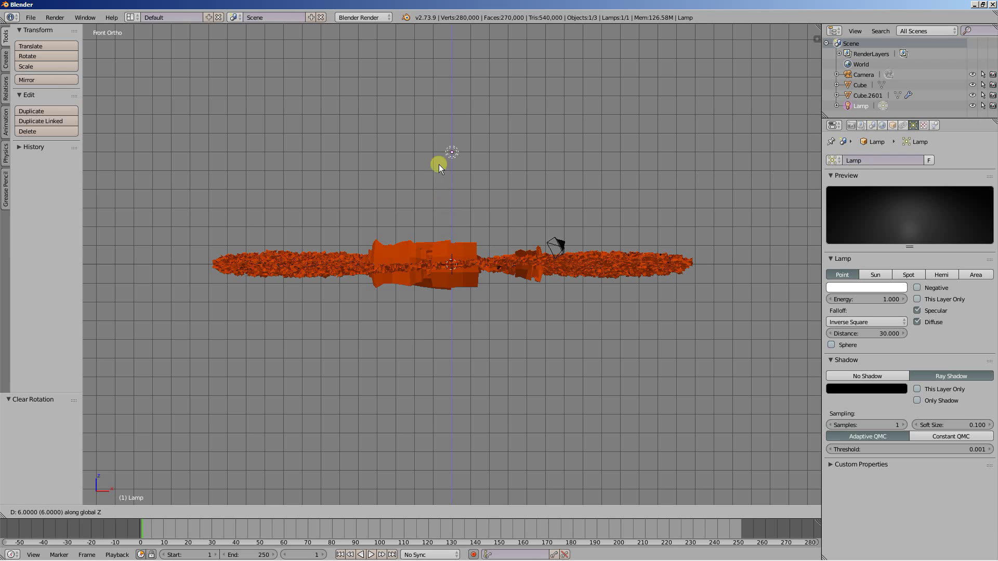
left_click(439, 124)
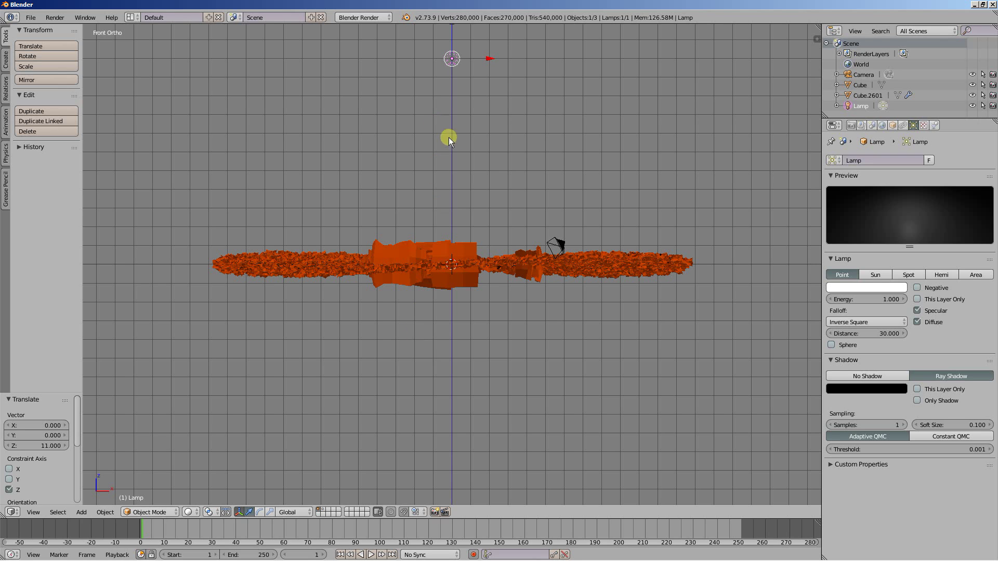
key("KP_0")
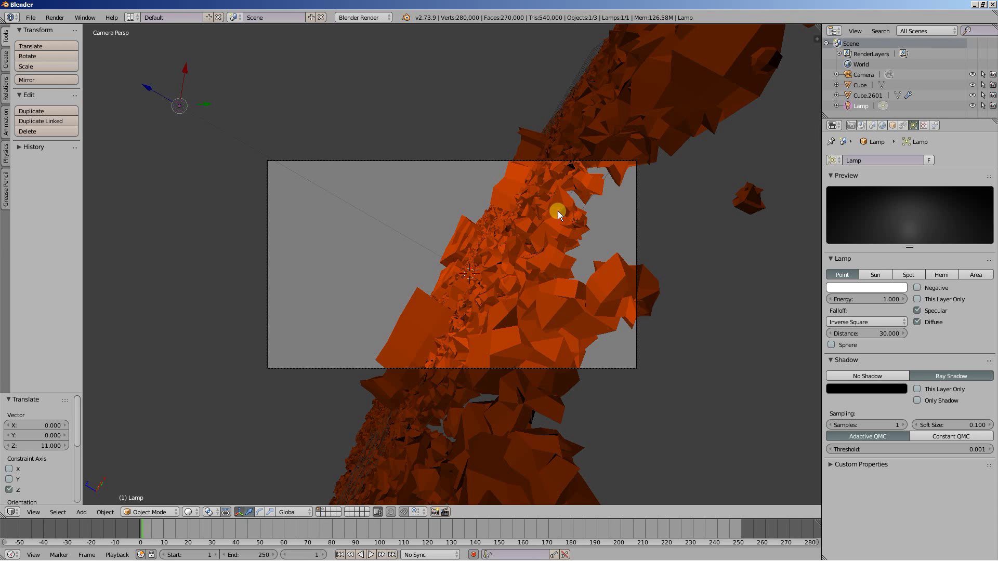
Step: Switch the 3D viewport's material shading mode to GLSL
key("n")
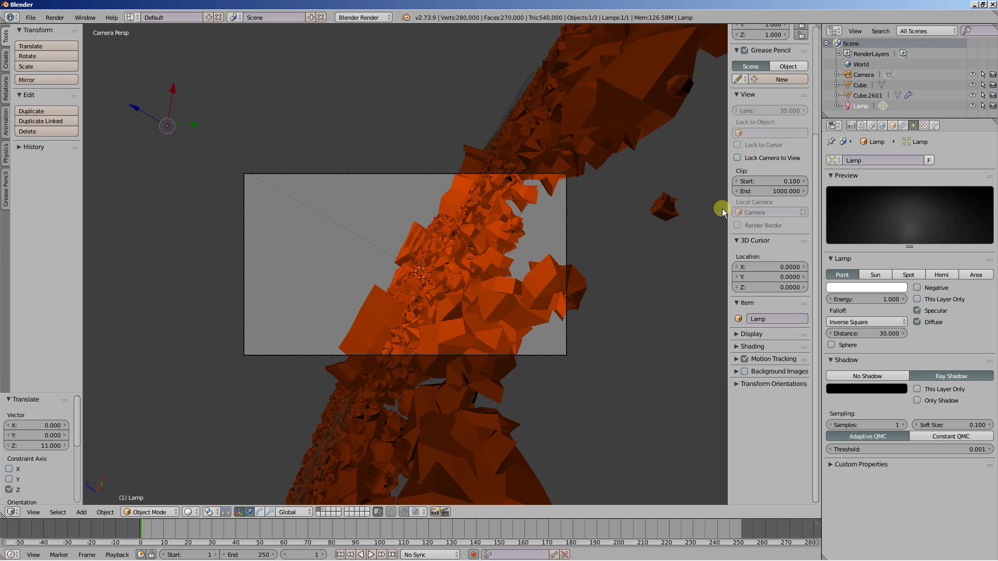
scroll(801, 135, "up", 5)
scroll(800, 117, "up", 2)
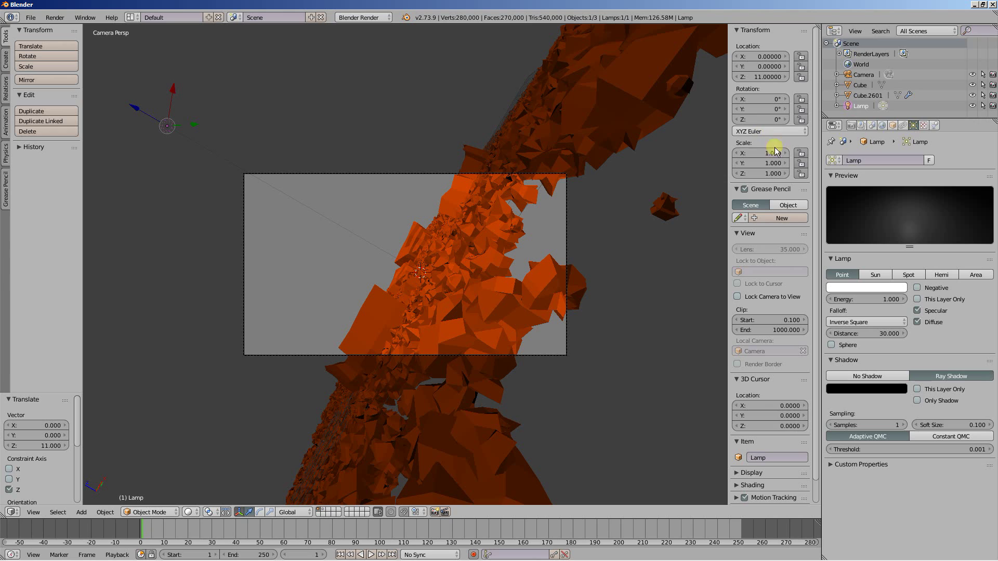
scroll(815, 239, "down", 1)
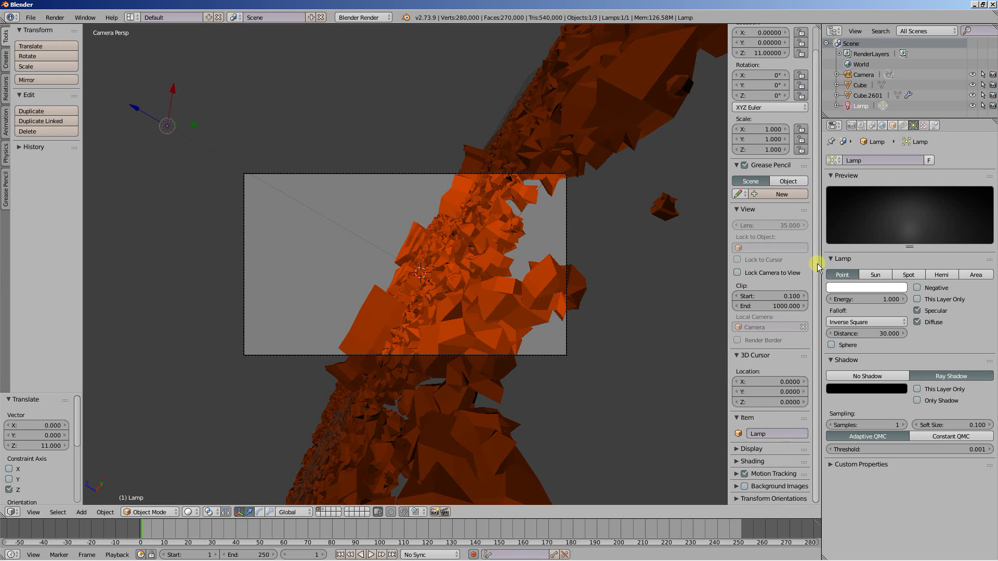
left_click(736, 462)
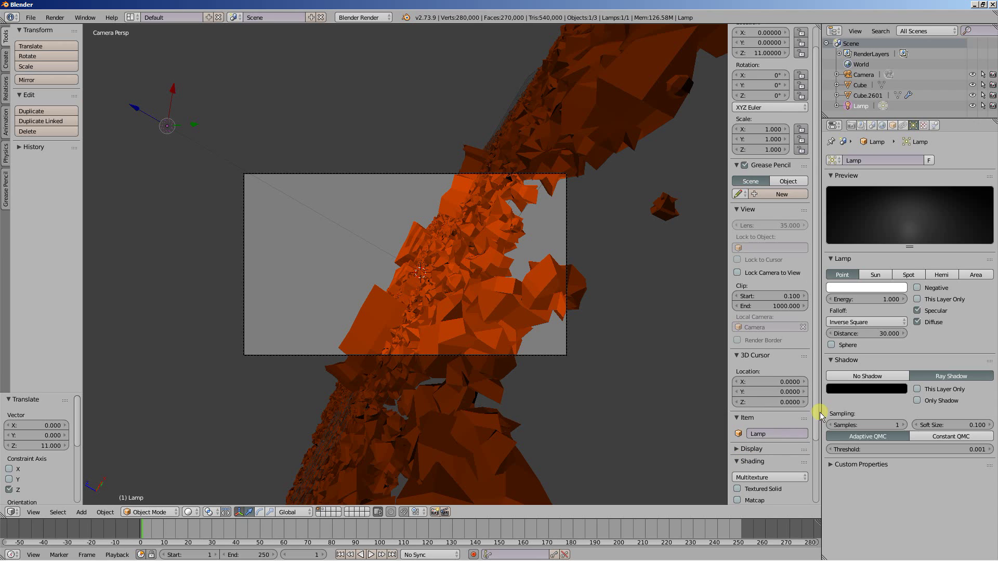
left_click_drag(816, 400, 814, 473)
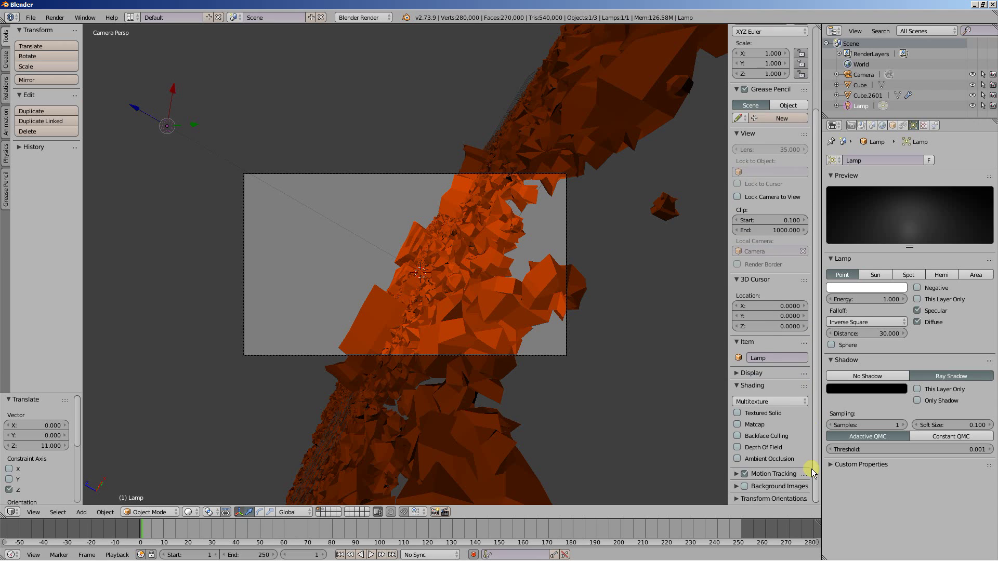
left_click(774, 402)
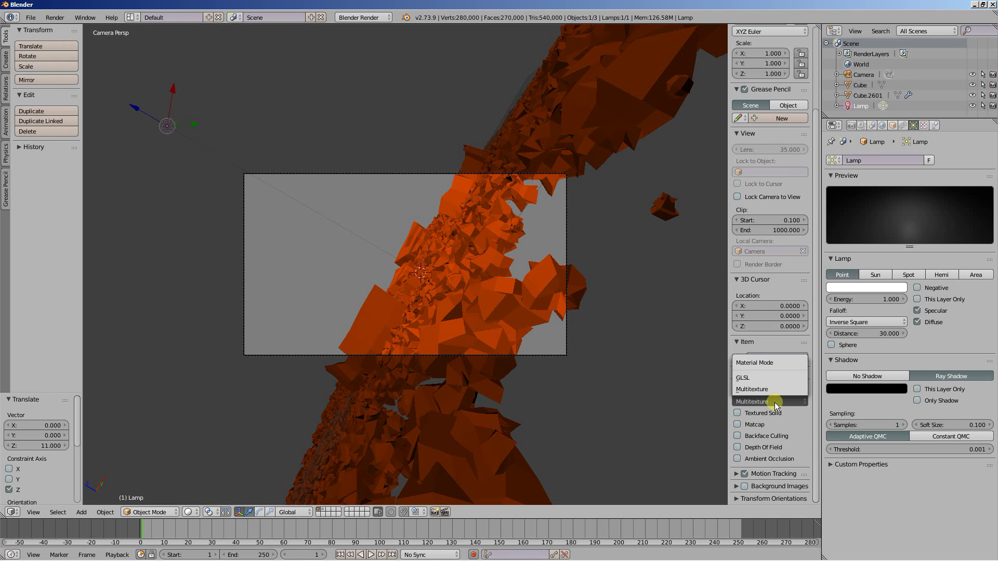
left_click(753, 382)
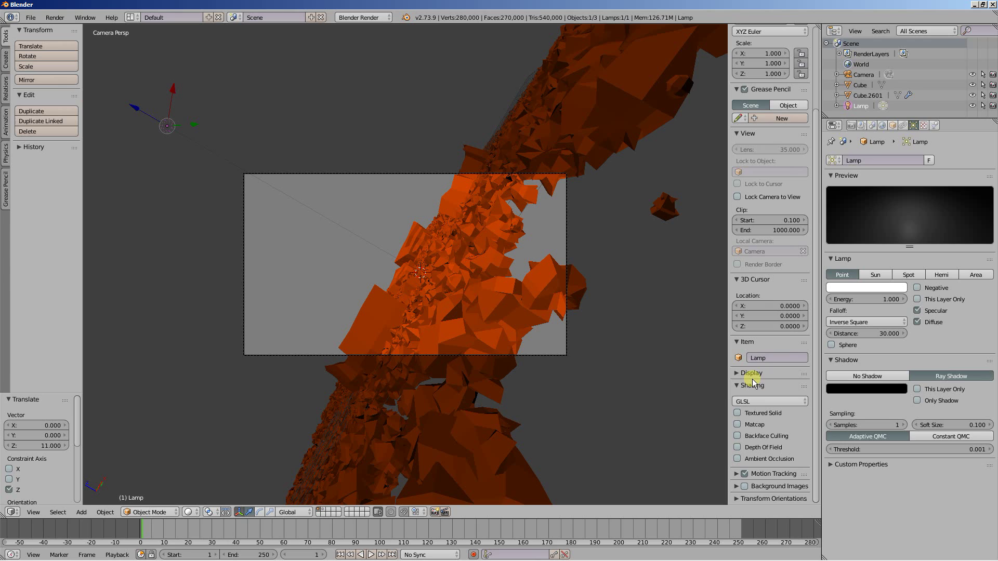
Step: Enable viewport depth of field and ambient occlusion, with 32 ambient occlusion samples
left_click(737, 447)
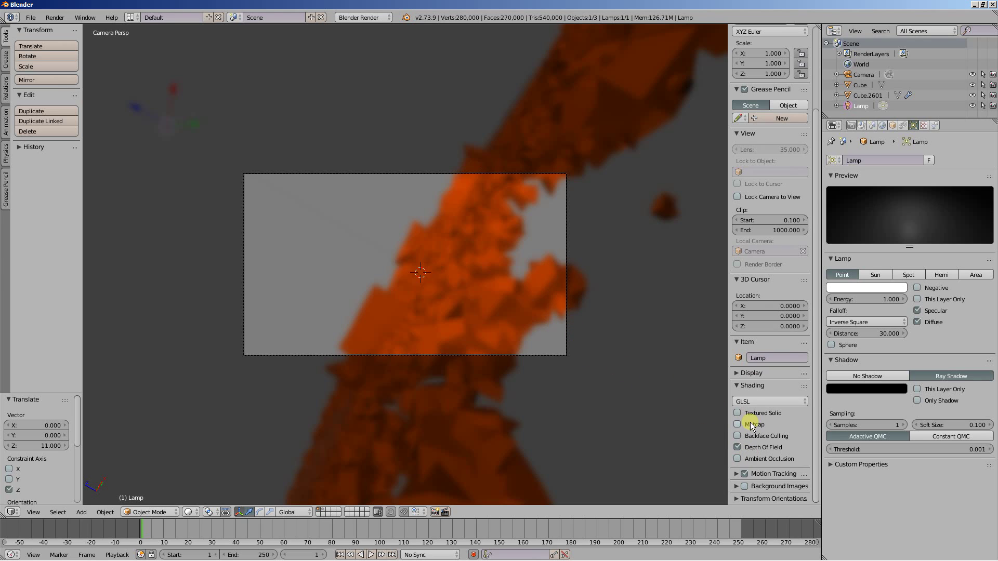
left_click(750, 457)
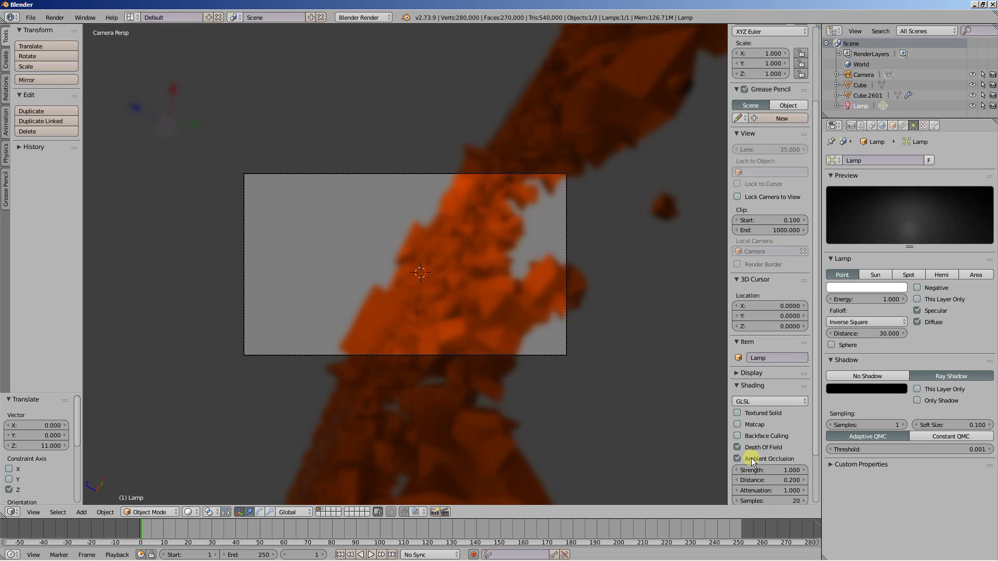
left_click_drag(815, 433, 816, 466)
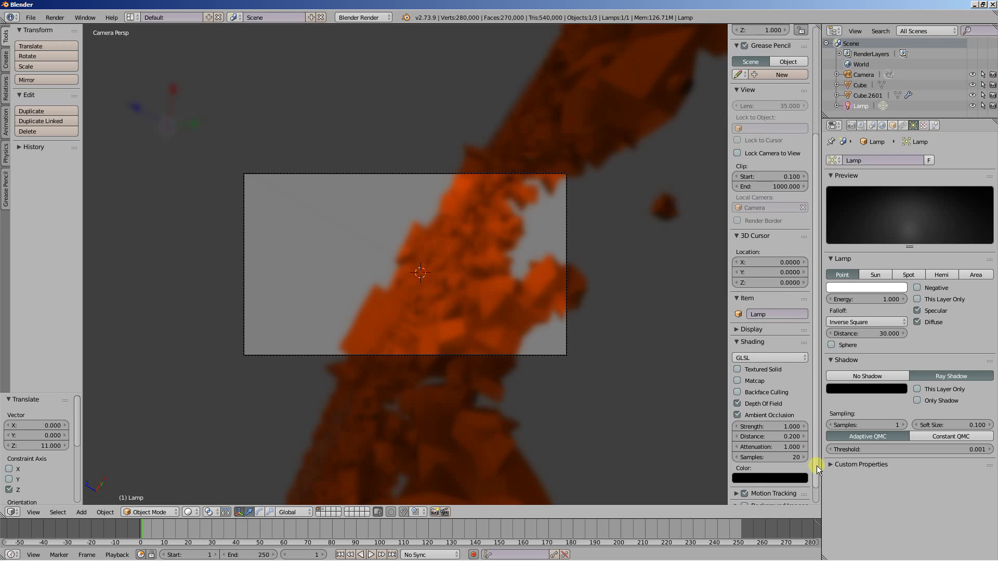
left_click(789, 456)
type("32")
key("Return")
Step: Select the camera and make Cube.2601 its depth of field focus object
right_click(491, 172)
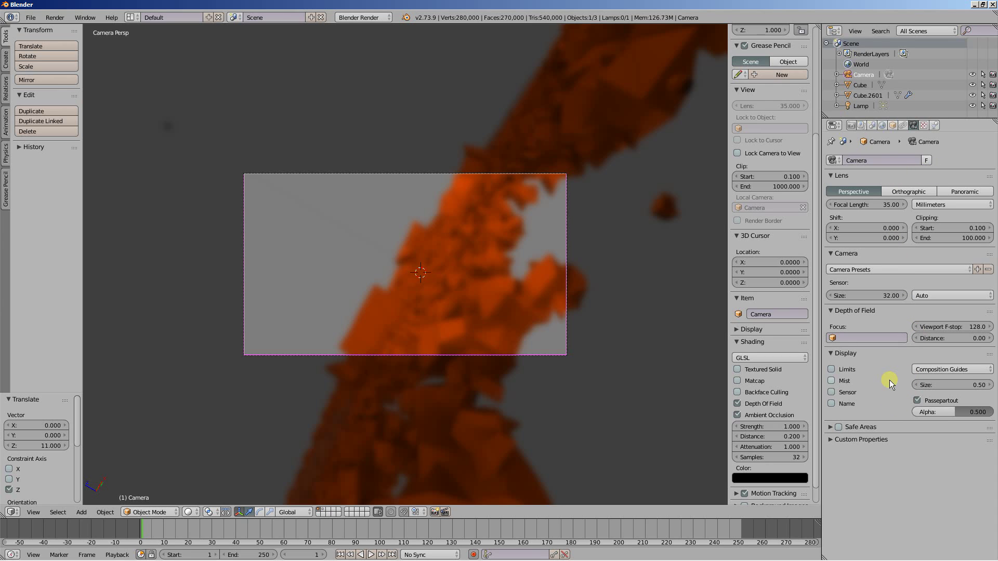
left_click(861, 338)
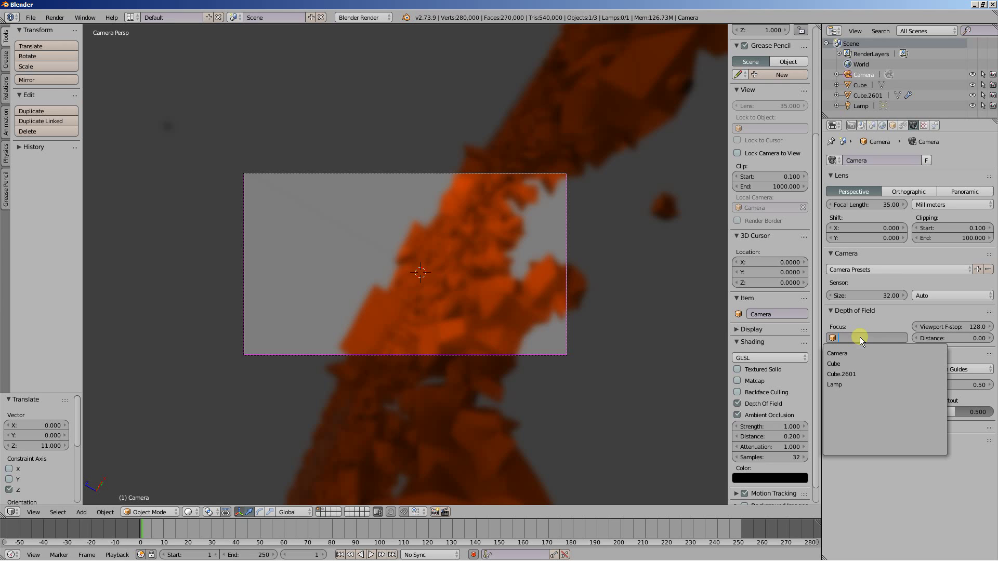
left_click(856, 372)
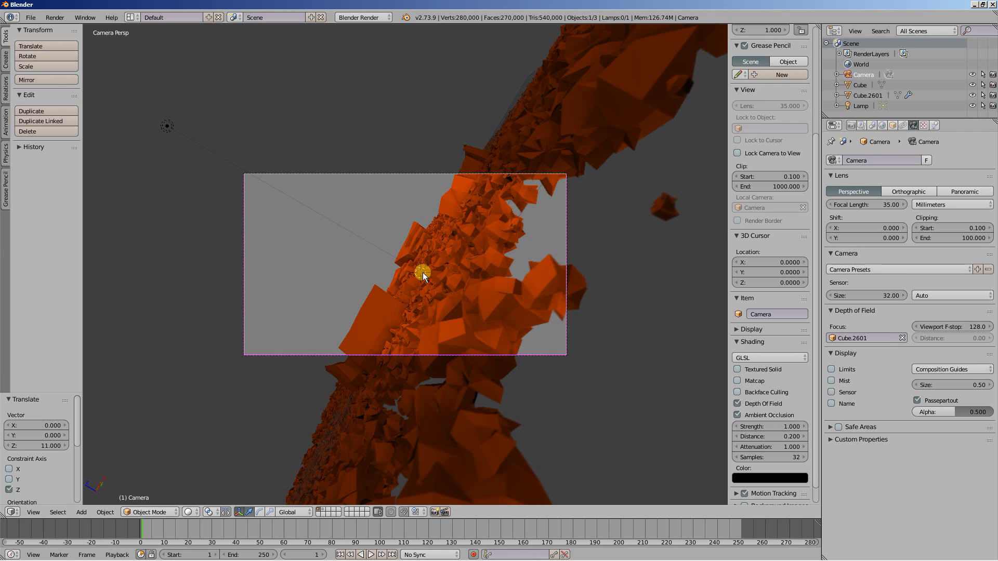
Step: Try a viewport F-stop of 96 for the camera's depth of field
scroll(511, 313, "up", 4)
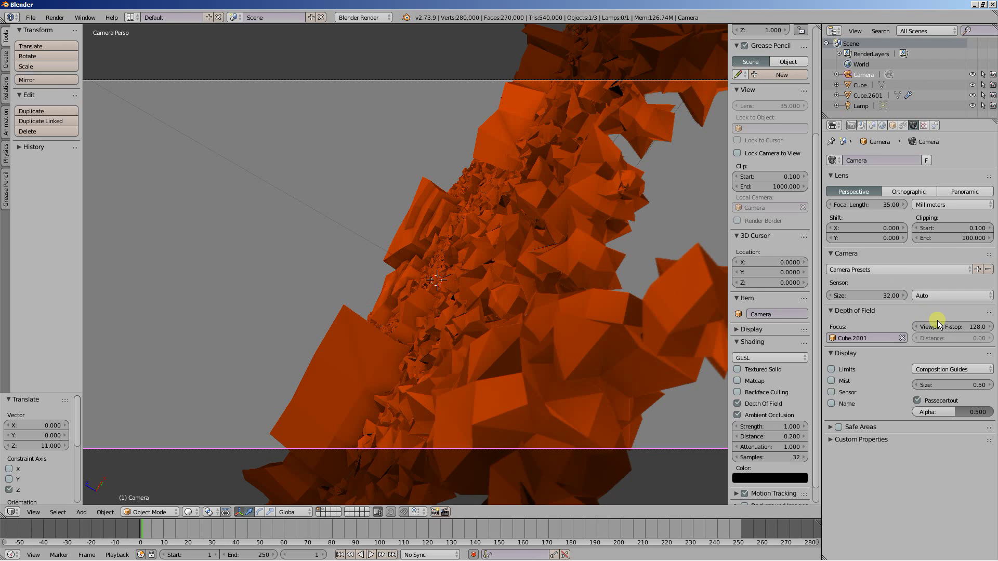
left_click(956, 326)
type("9")
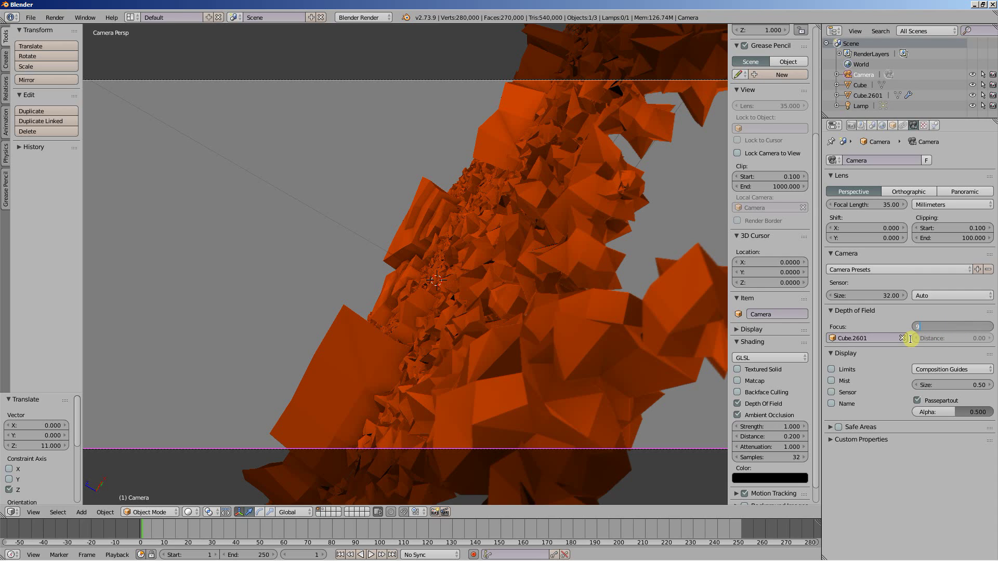
type("6")
key("Return")
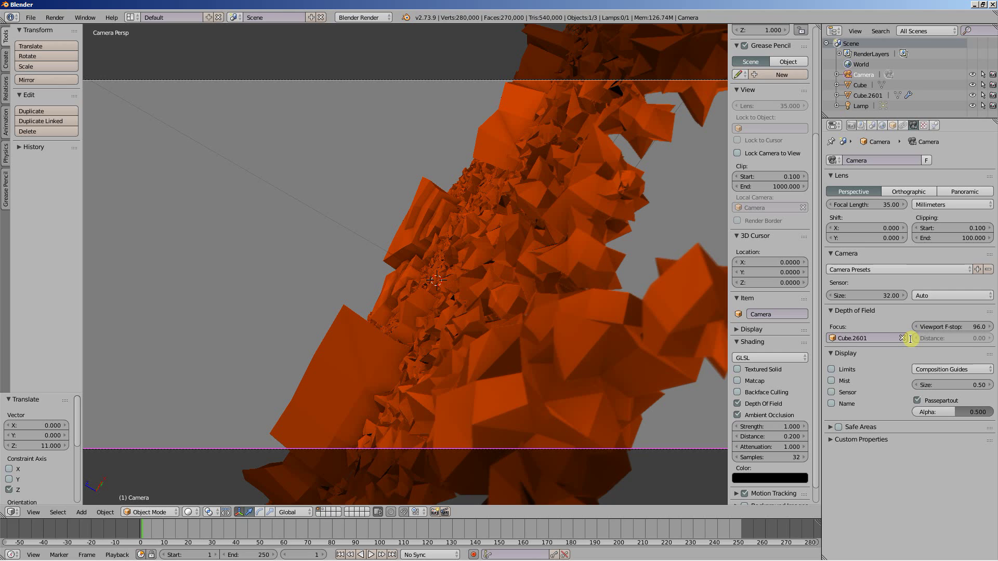
Step: Set the camera's viewport F-stop to 80 to strengthen the blur
left_click(966, 325)
type("80")
key("Return")
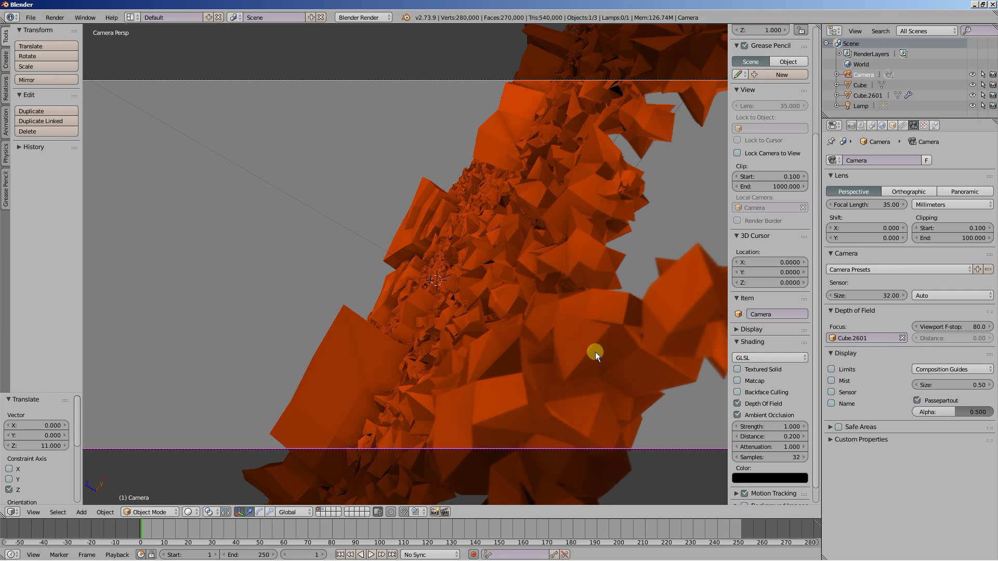
Step: Set the camera's viewport F-stop to 40 for a stronger depth of field blur
left_click(963, 323)
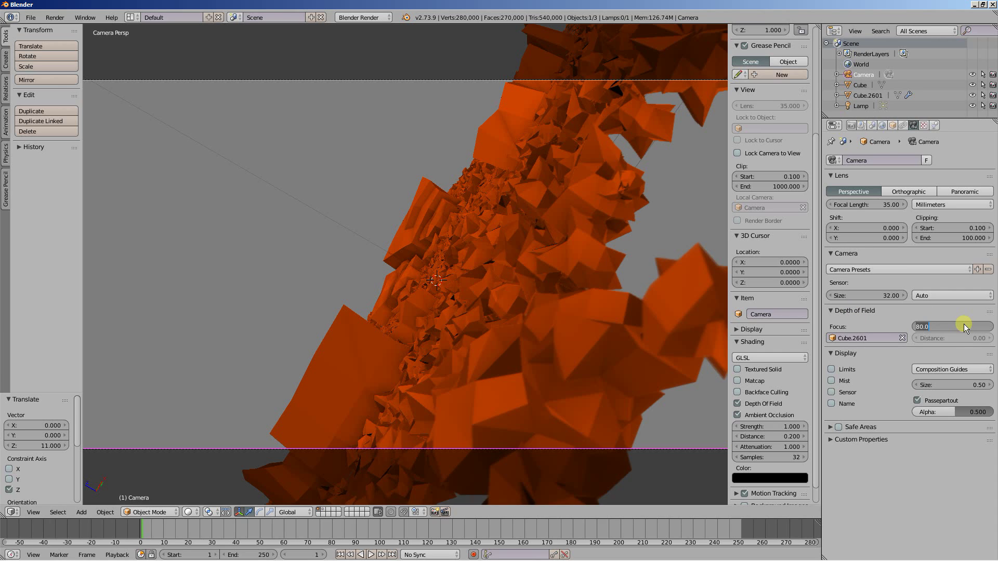
type("40")
key("Return")
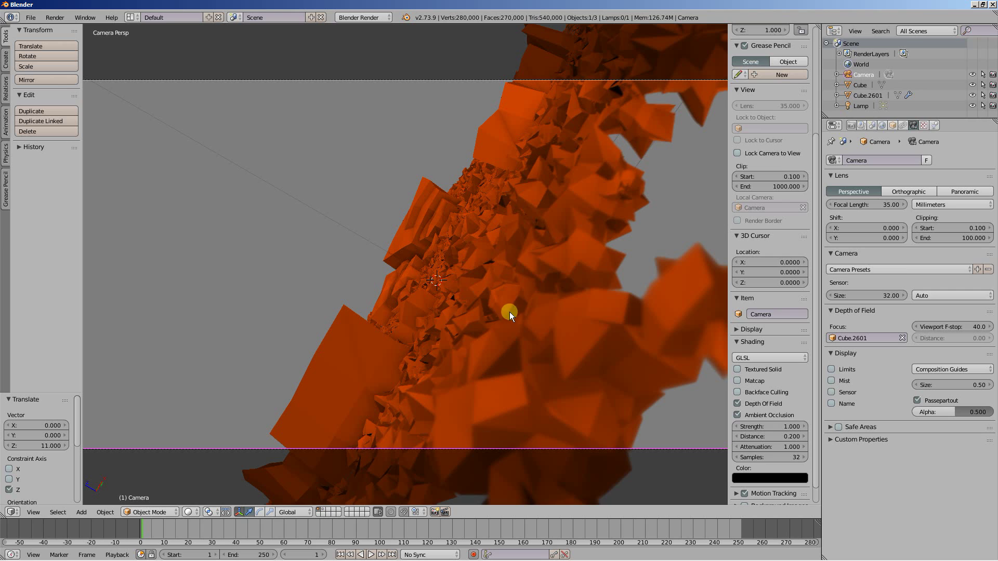
scroll(313, 254, "down", 2)
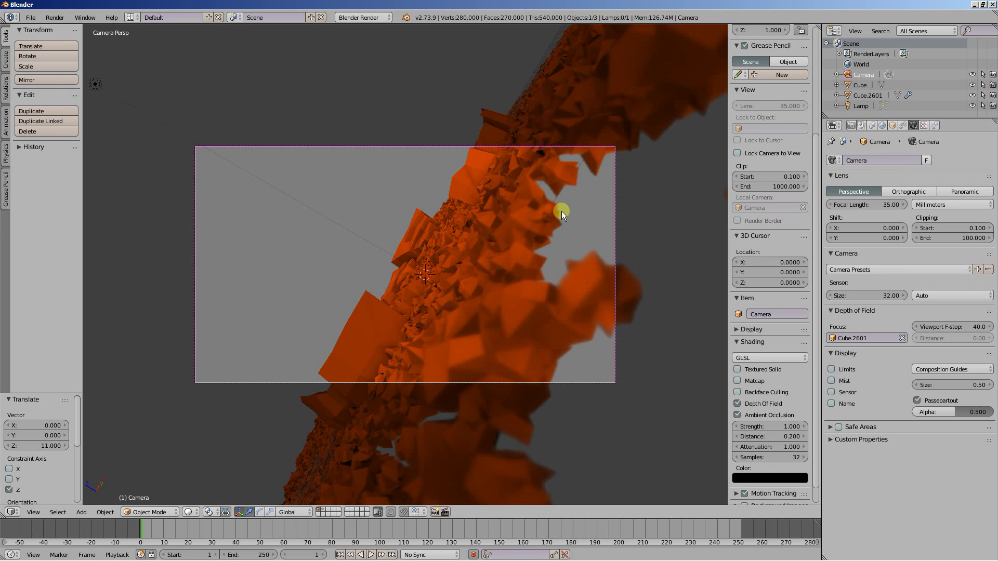
Step: Set the scene's end frame to 240
left_click(892, 126)
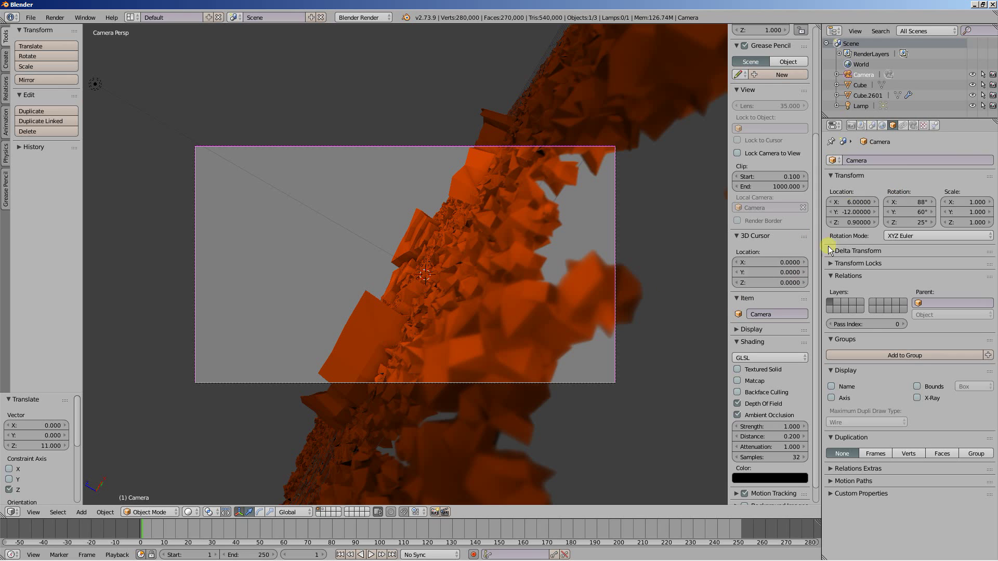
left_click(851, 126)
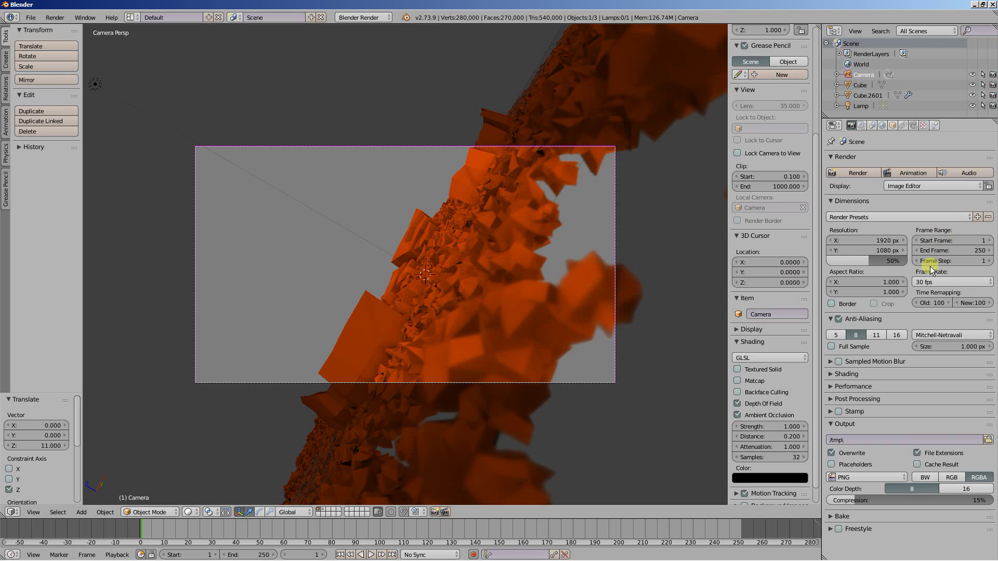
left_click(967, 250)
type("240")
key("Return")
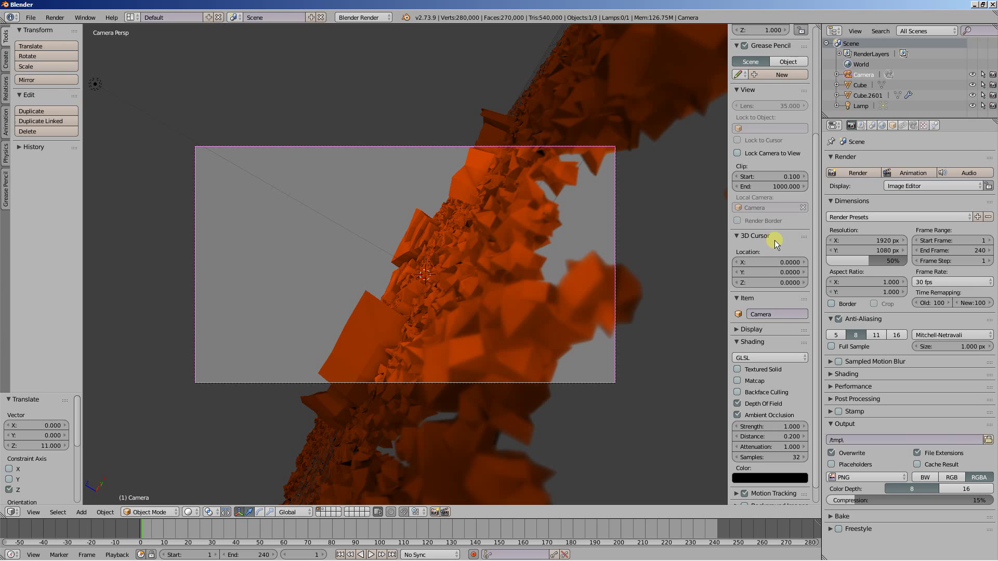
Step: Keyframe the camera's current location and rotation at frame 1
left_click(890, 124)
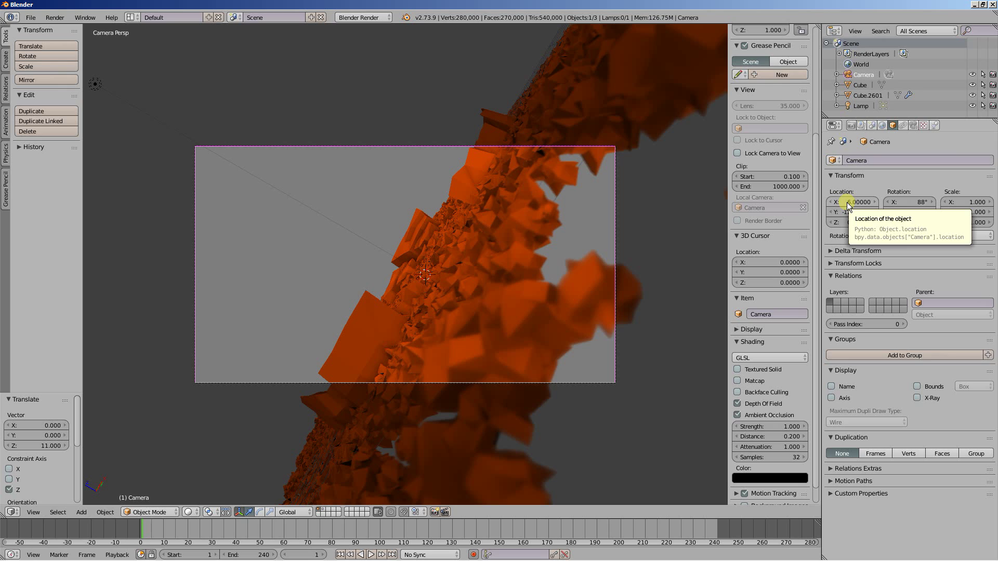
key("i")
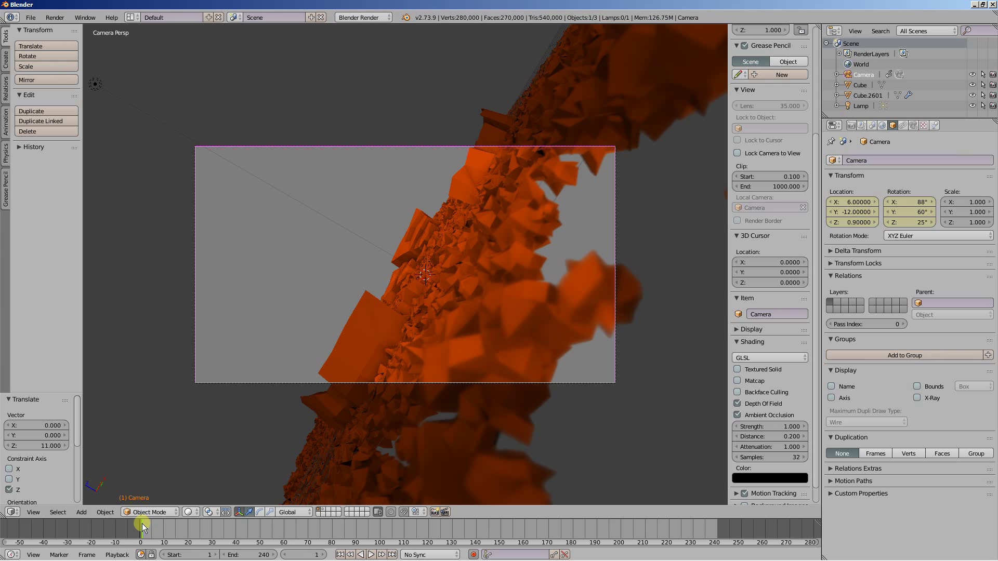
Step: At frame 180, change the camera's location to Y -15 and Z 1.85
left_click_drag(143, 522, 439, 528)
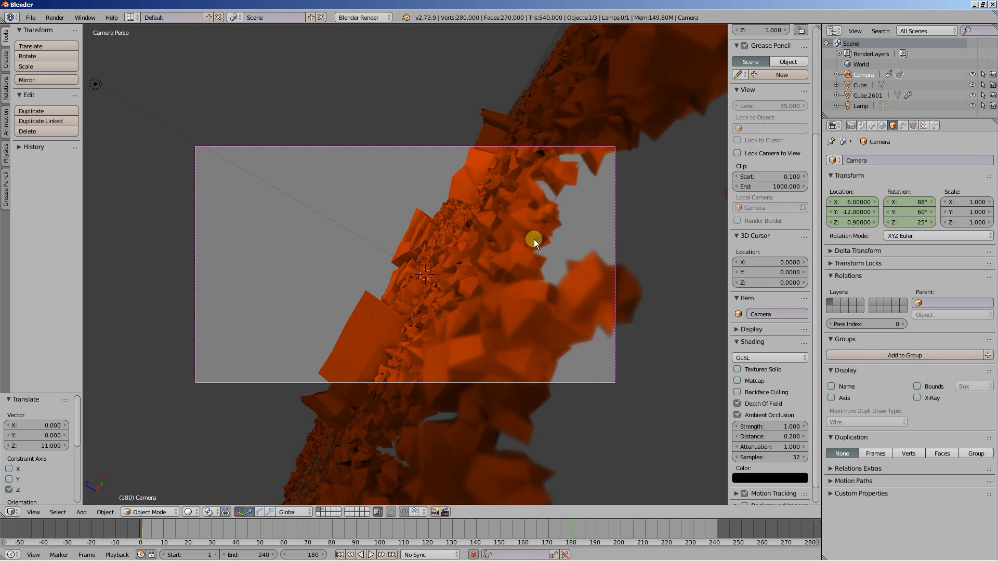
left_click_drag(849, 213, 684, 235)
left_click(851, 212)
type("-15")
key("Return")
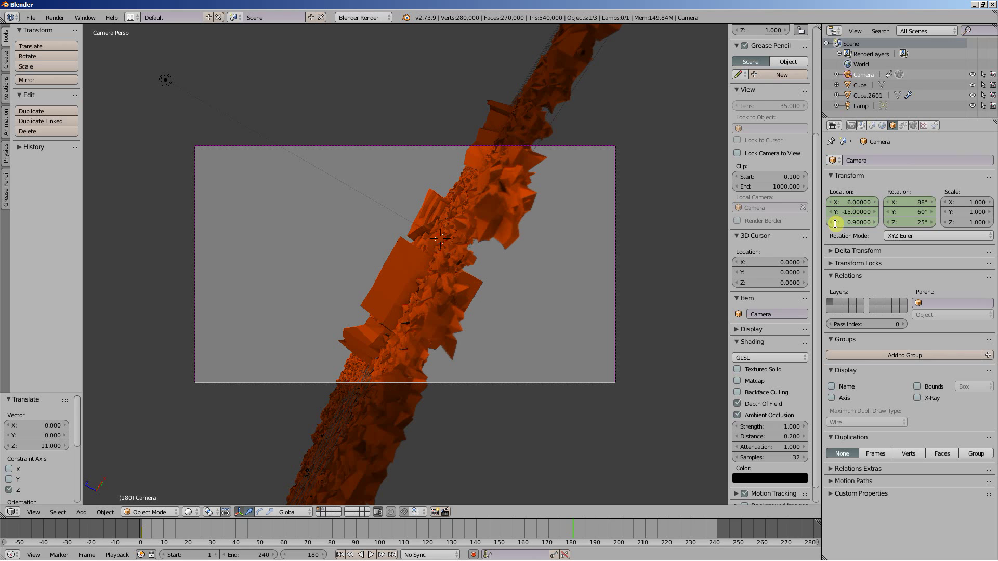
left_click_drag(853, 223, 900, 231)
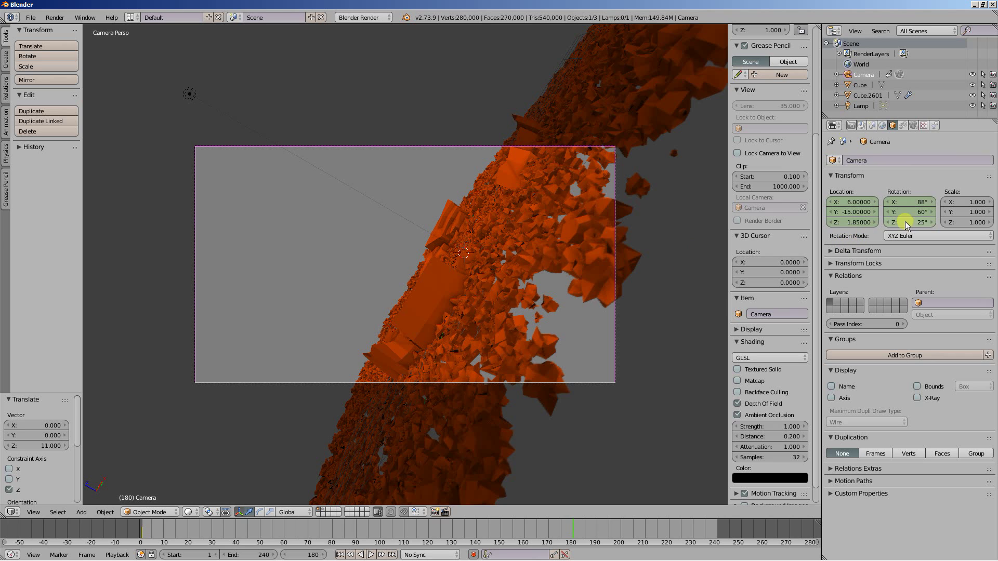
Step: Rotate the camera to X 87°, Y 57° and Z 26°, and keyframe its location and rotation at frame 180
left_click(931, 202)
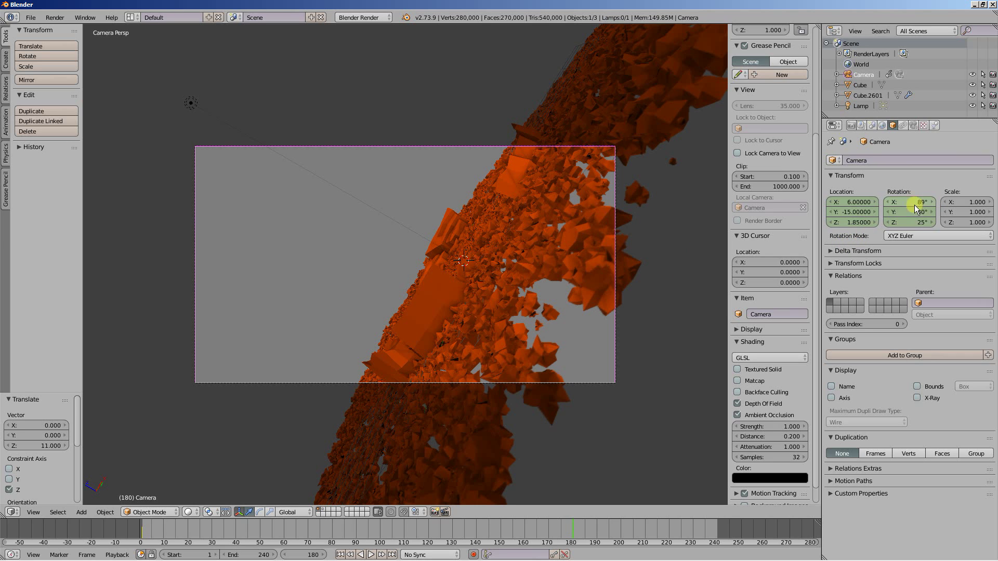
left_click(886, 202)
left_click(886, 201)
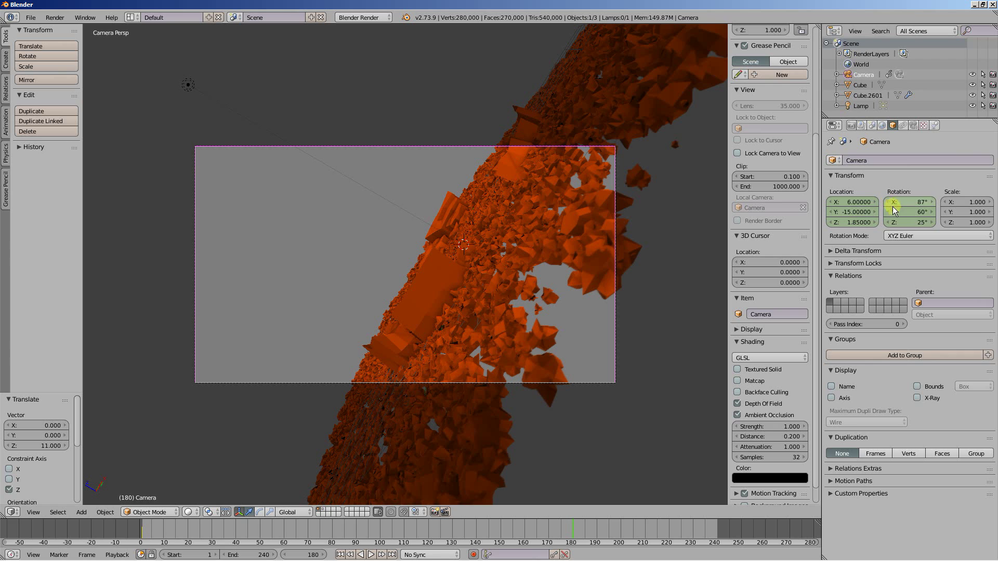
left_click(888, 211)
left_click(887, 211)
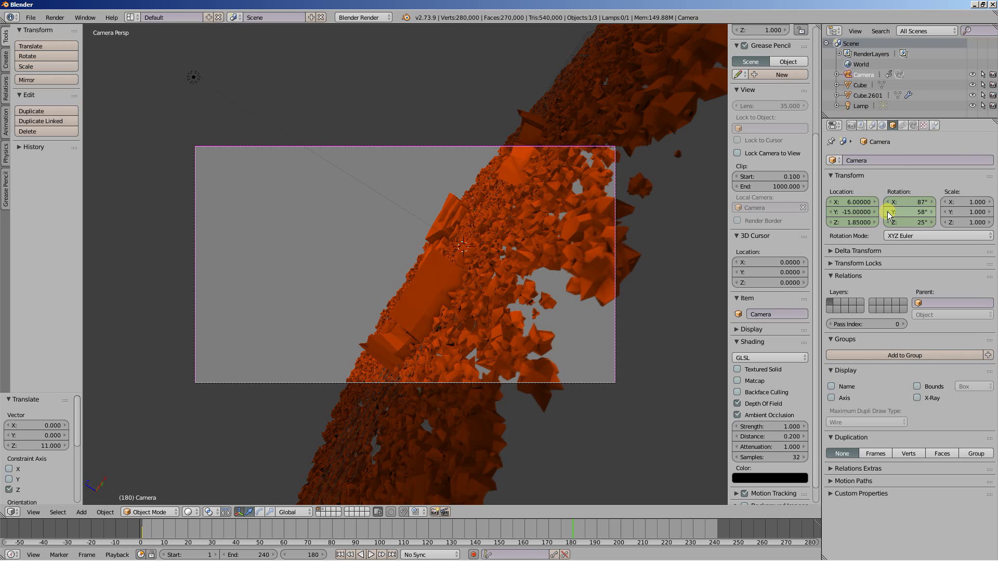
left_click(886, 212)
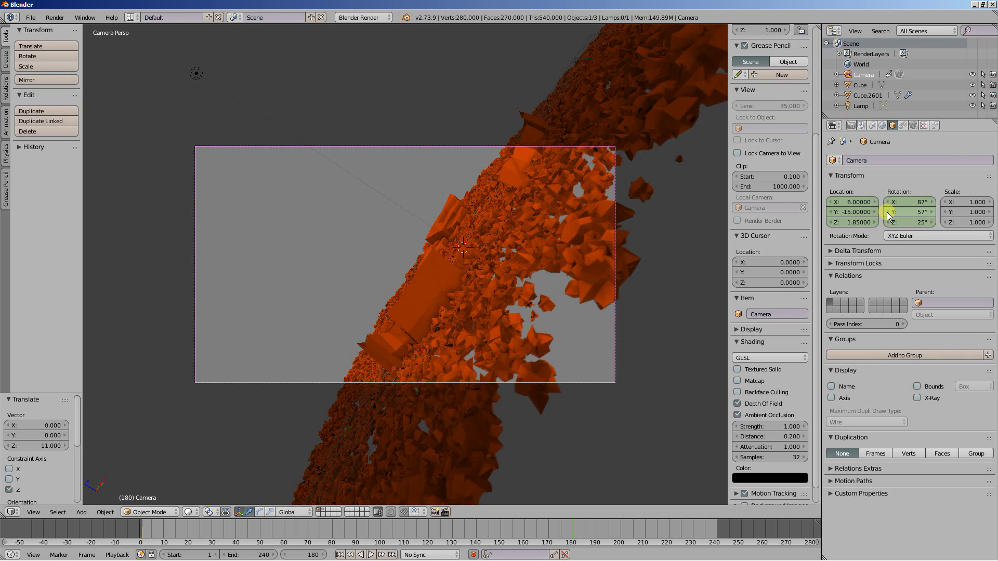
left_click(886, 223)
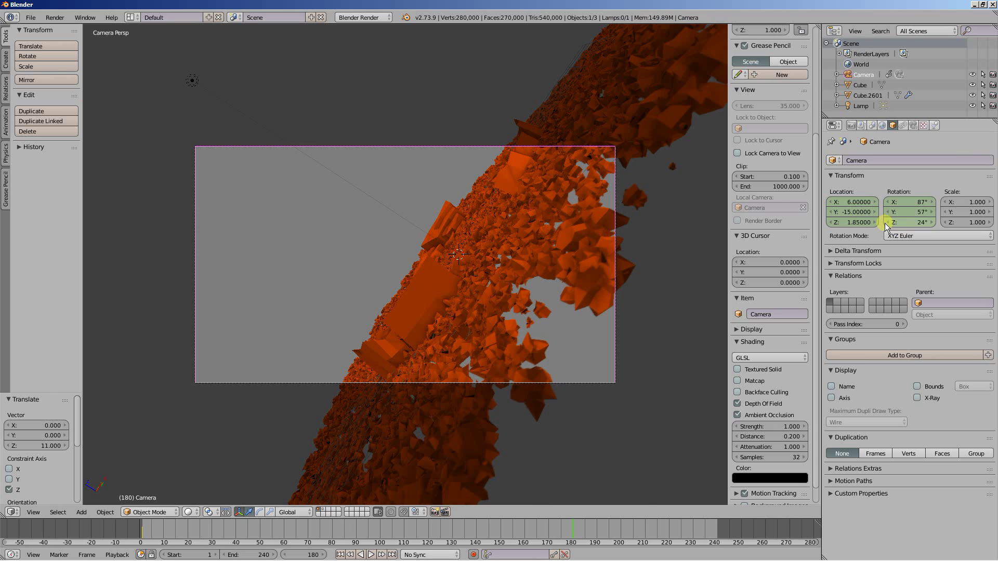
left_click(928, 222)
left_click(928, 222)
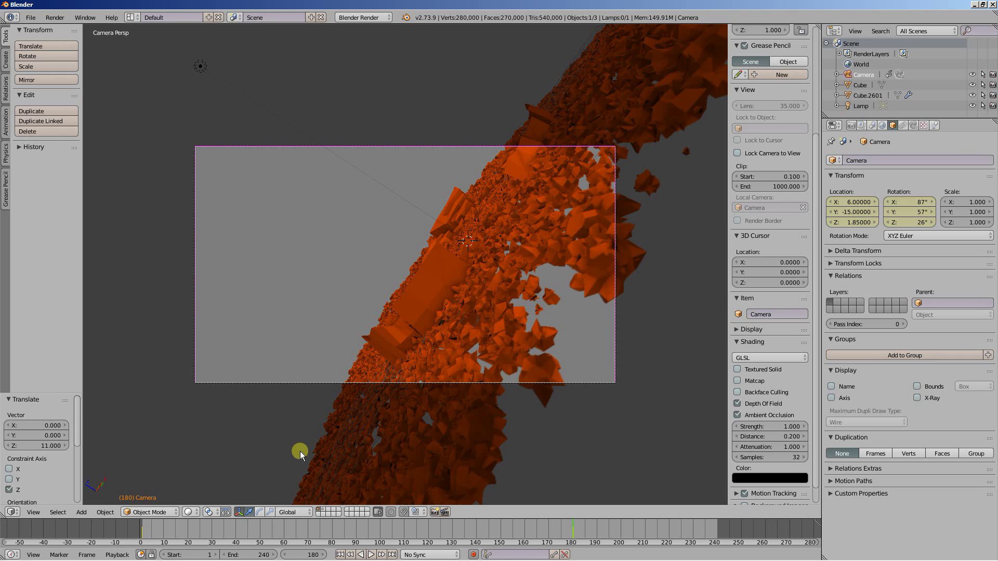
Step: Return to frame 1, move the camera to X 5 and Y -10, and keyframe that starting location
left_click(340, 555)
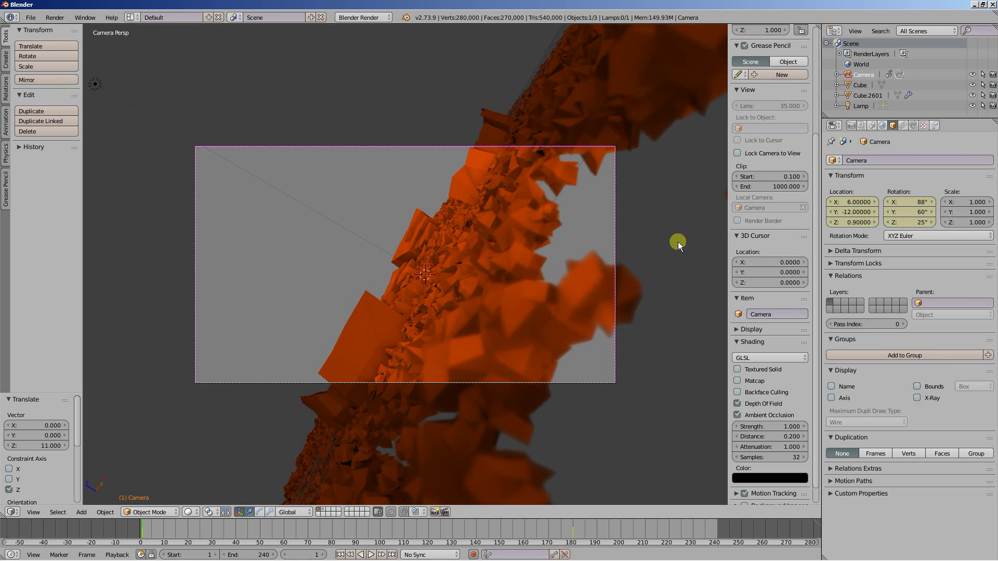
left_click_drag(852, 211, 940, 209)
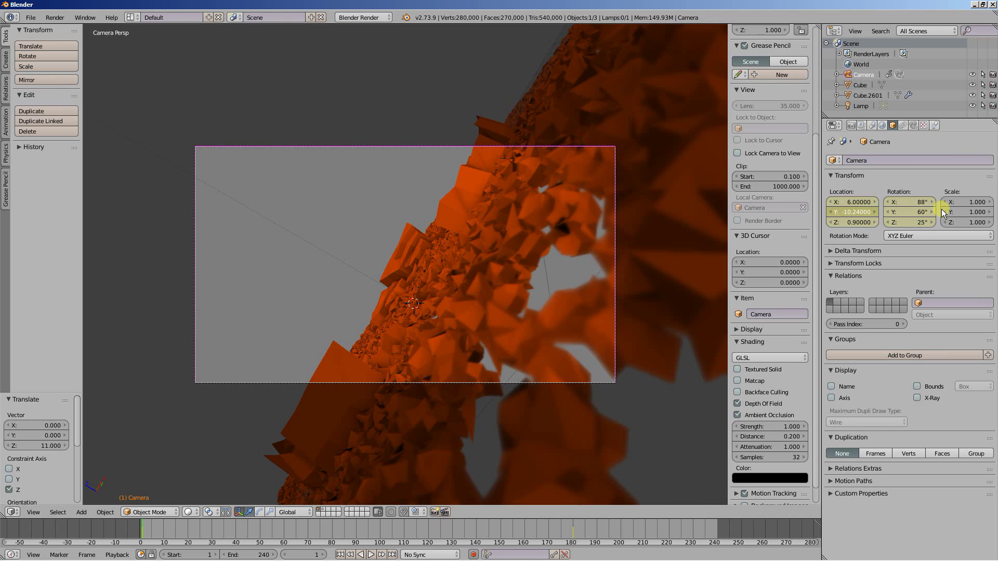
left_click(856, 211)
type("-10")
key("Return")
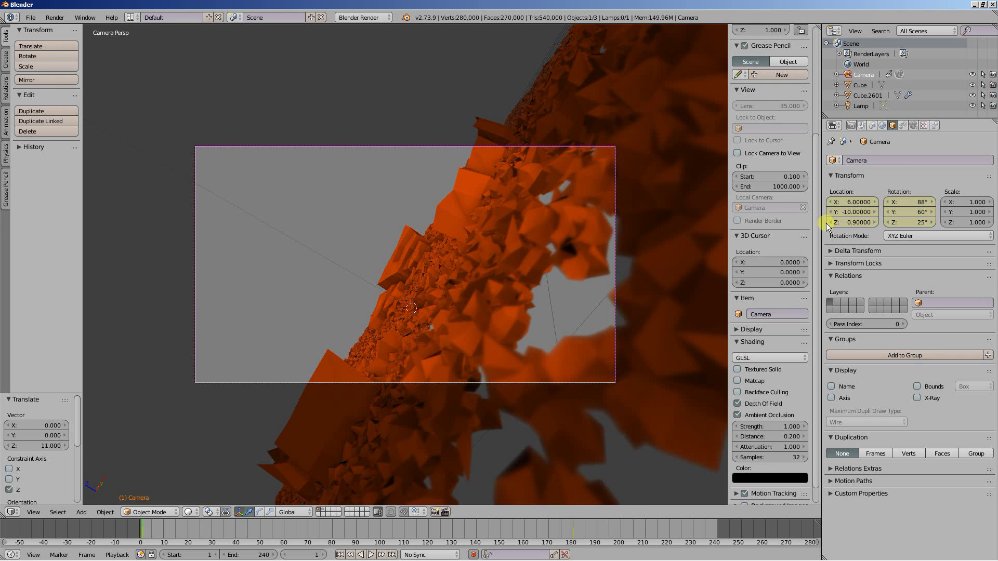
left_click_drag(856, 201, 802, 209)
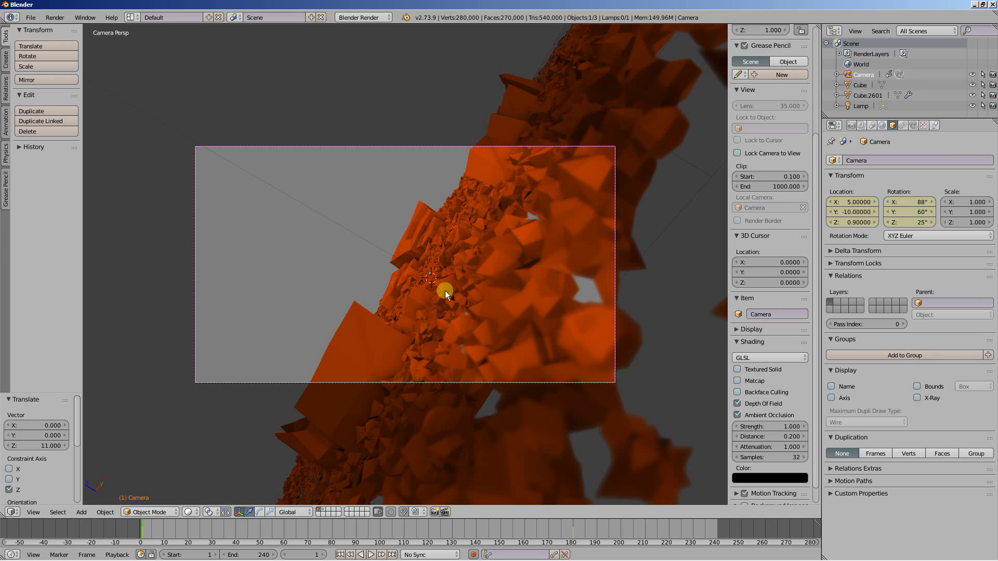
Step: Select the cube disc Cube.2601 and insert a single keyframe on its Z rotation at frame 1
right_click(508, 123)
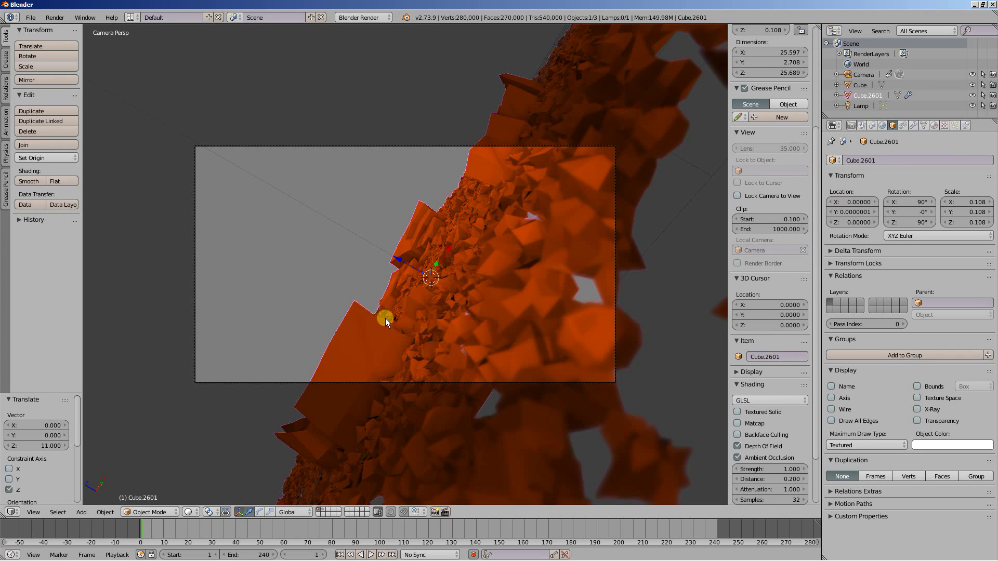
right_click(902, 223)
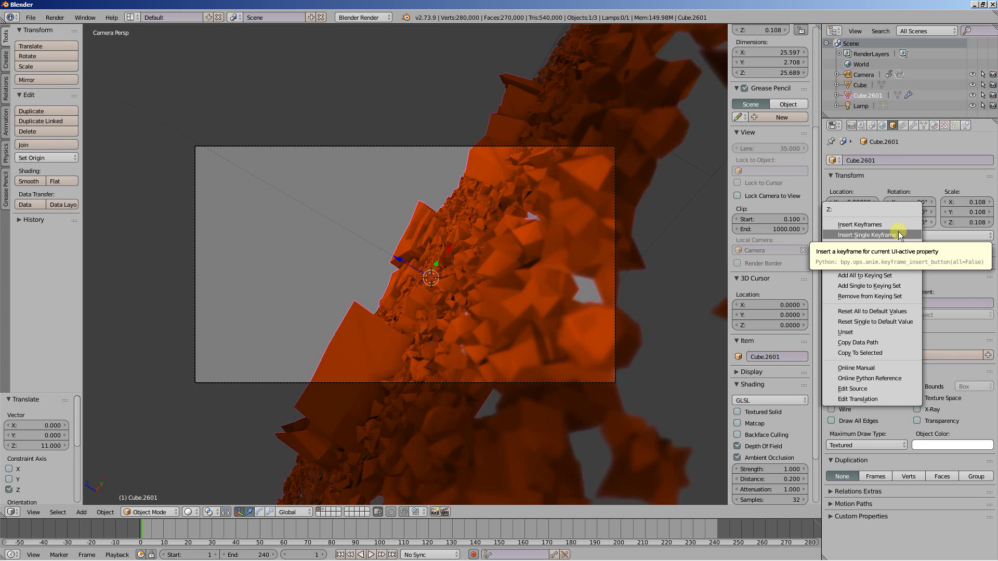
left_click(898, 235)
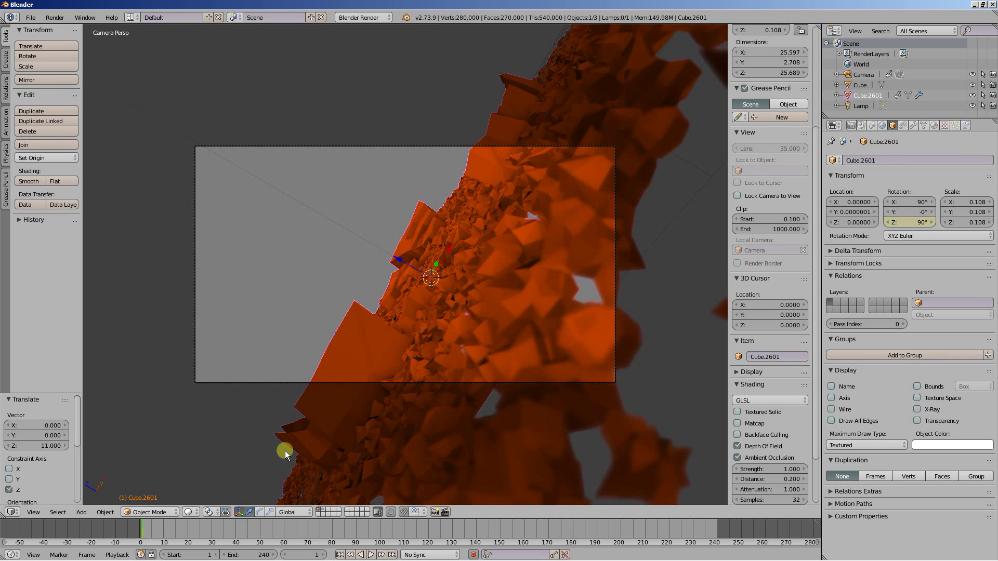
Step: At frame 240, set the Z rotation of Cube.2601 to 120° and insert a single keyframe on it
left_click(391, 554)
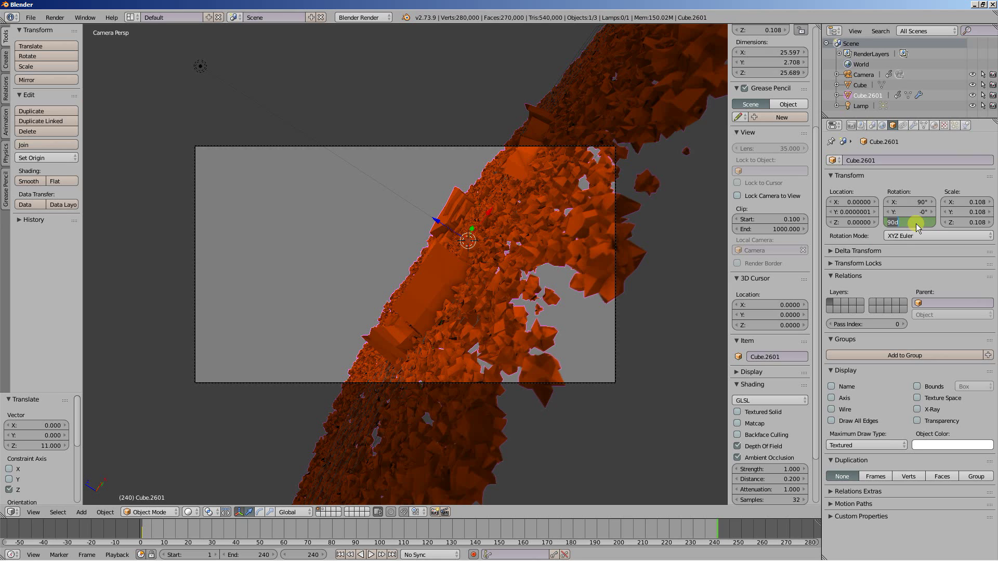
type("120")
key("Return")
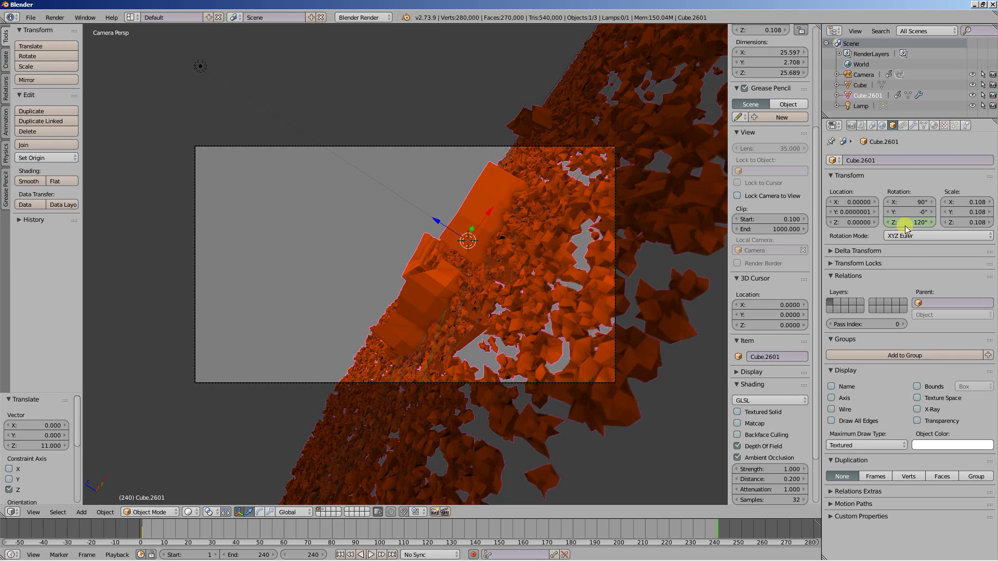
right_click(902, 220)
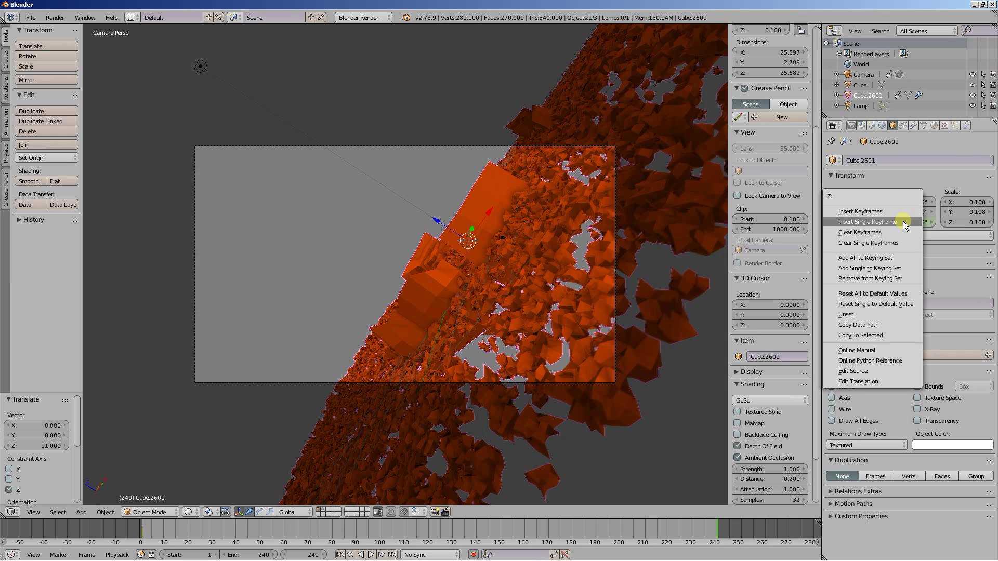
left_click(902, 222)
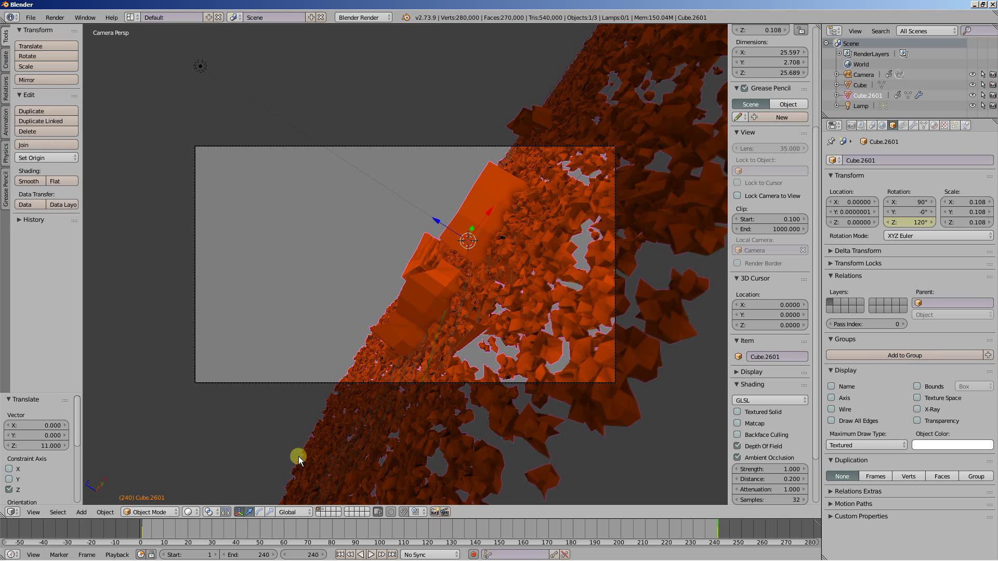
Step: Select the camera, play the animation from frame 1 to review the camera move and disc rotation, and stop playback
left_click(340, 555)
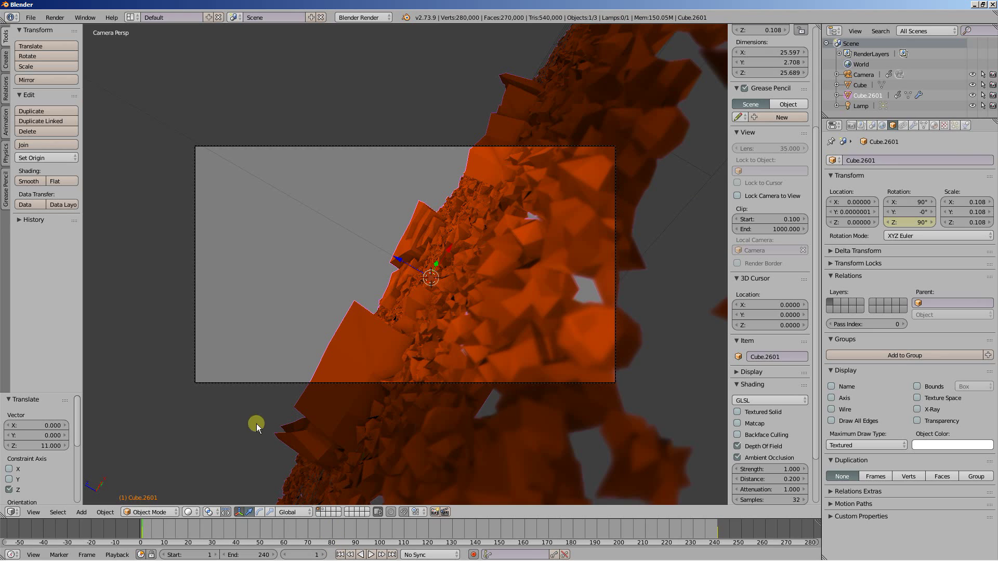
right_click(216, 384)
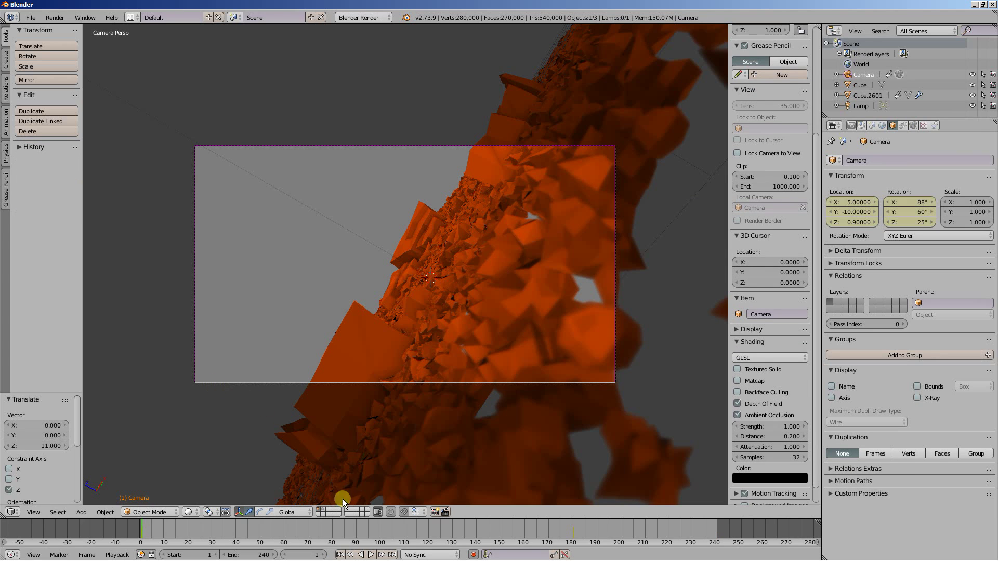
left_click(371, 554)
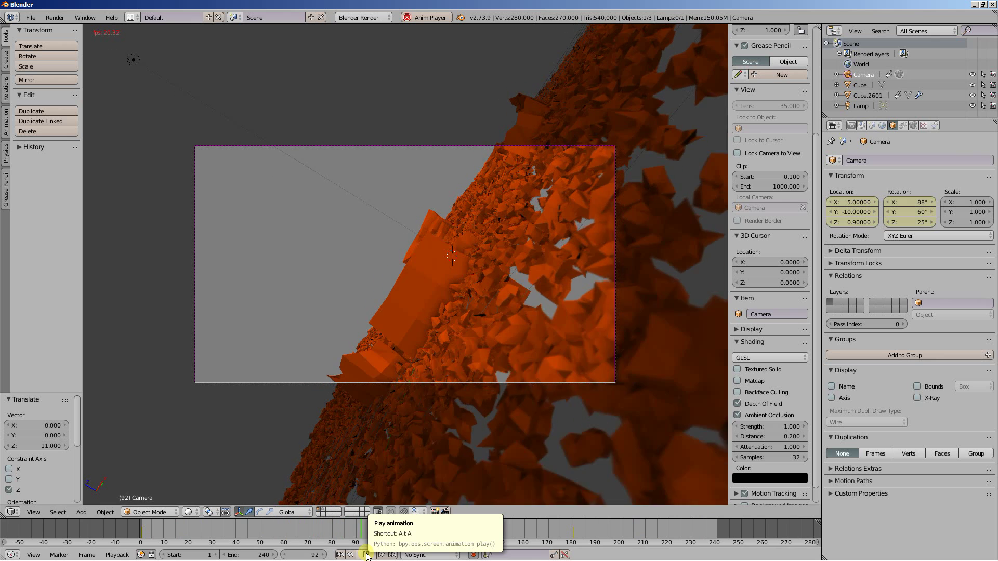
left_click(367, 555)
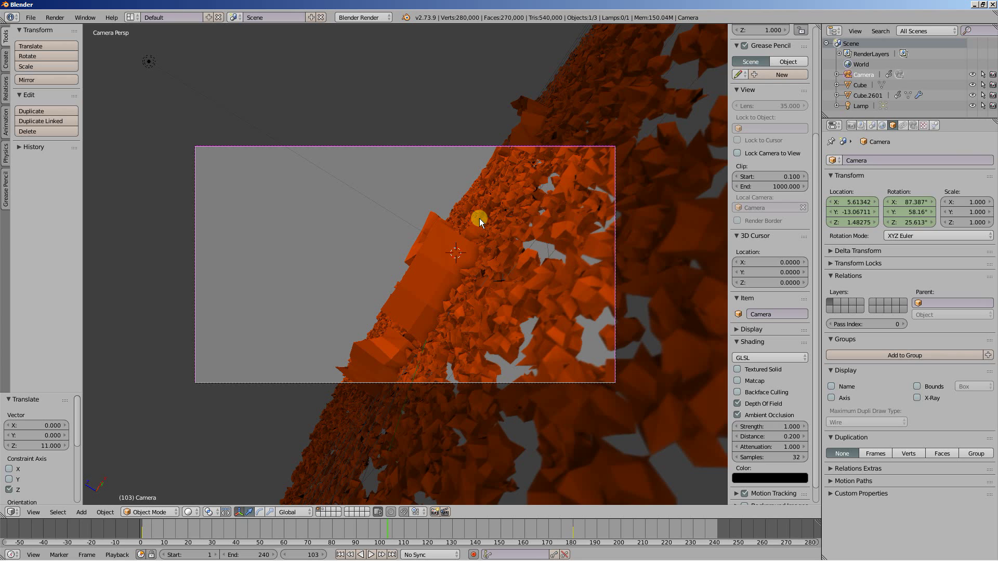
Step: Make an OpenGL render image of frame 103 with the cube disc Cube.2601 selected, inspect its outline, and close the render
scroll(454, 231, "up", 2)
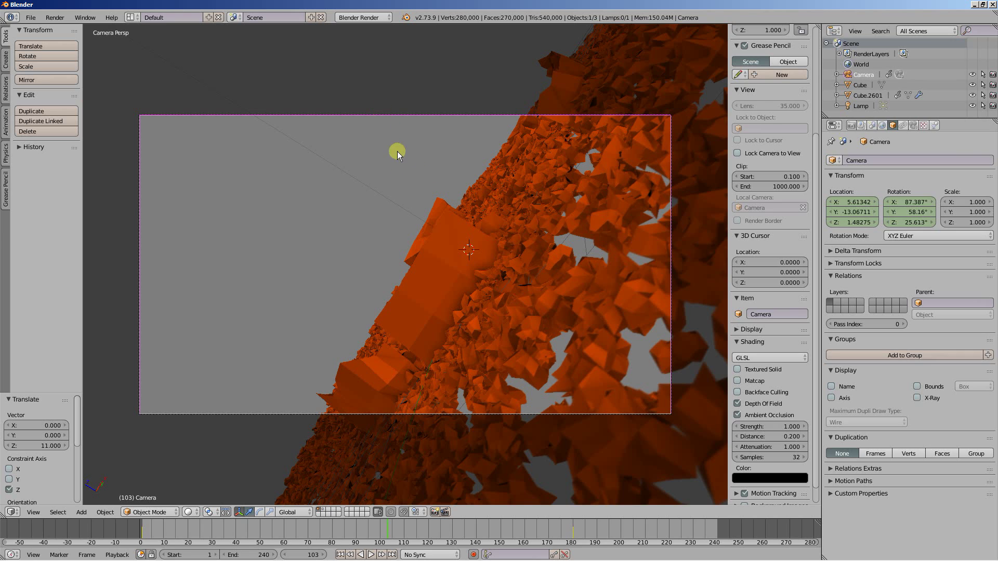
right_click(441, 228)
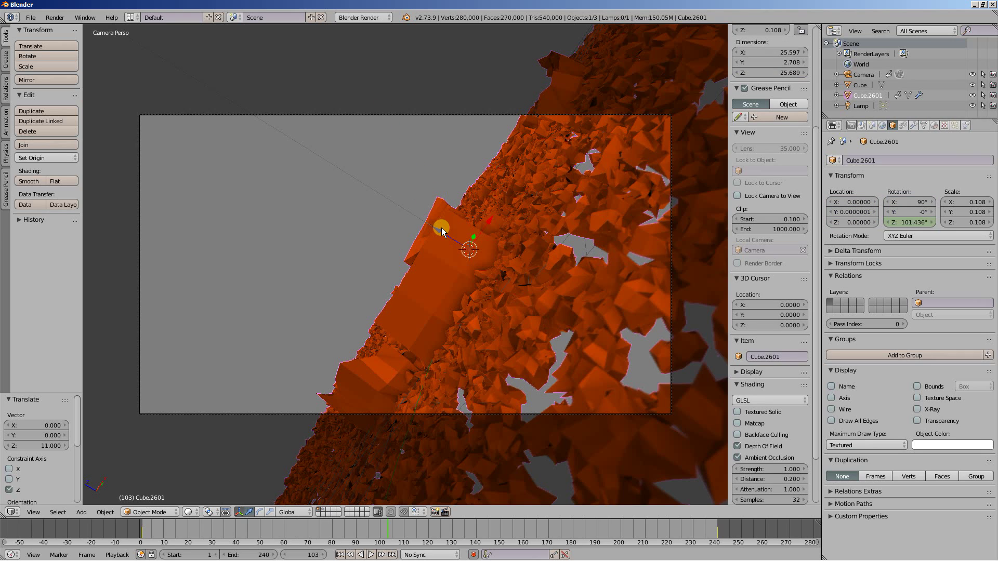
left_click(49, 18)
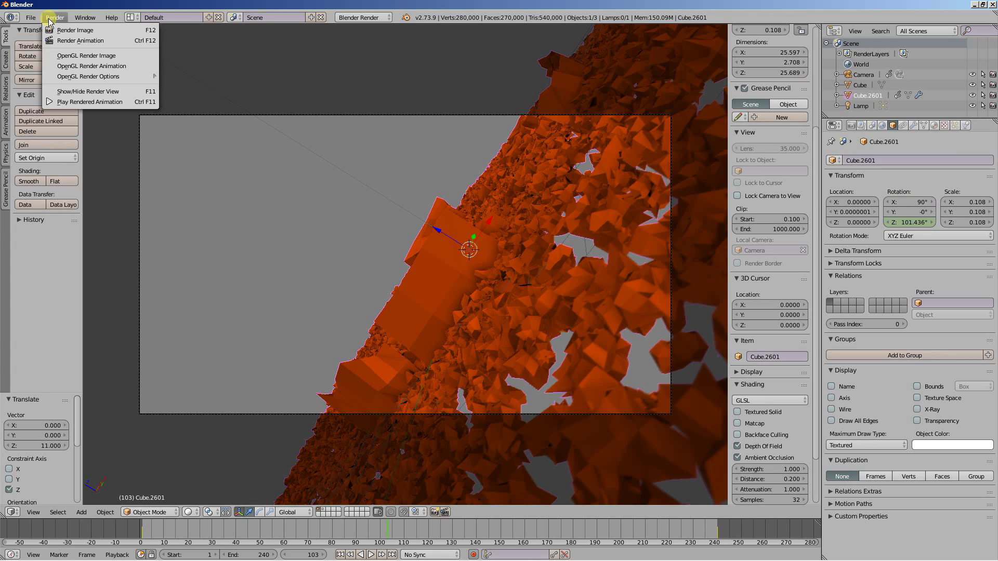
left_click(65, 56)
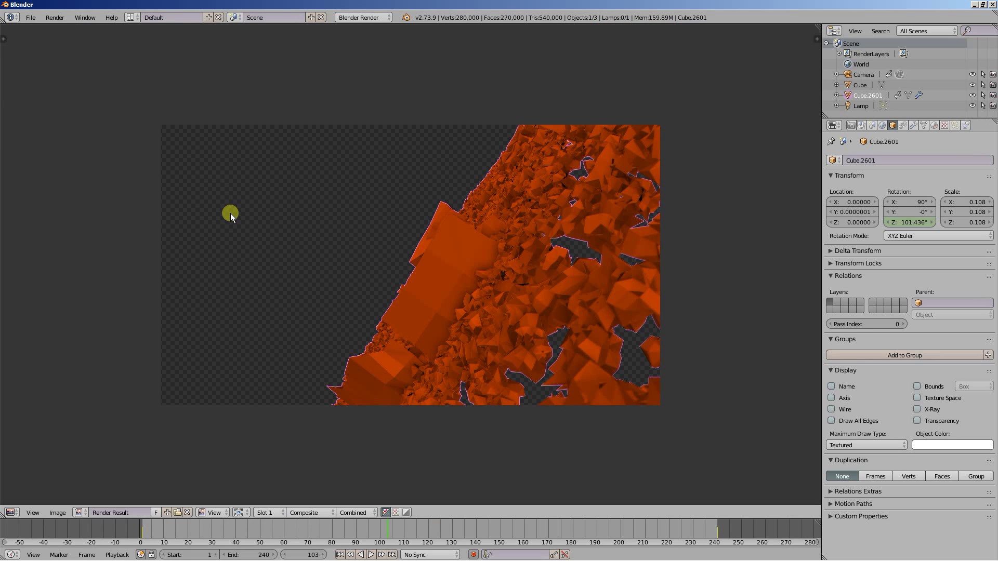
scroll(229, 213, "up", 1)
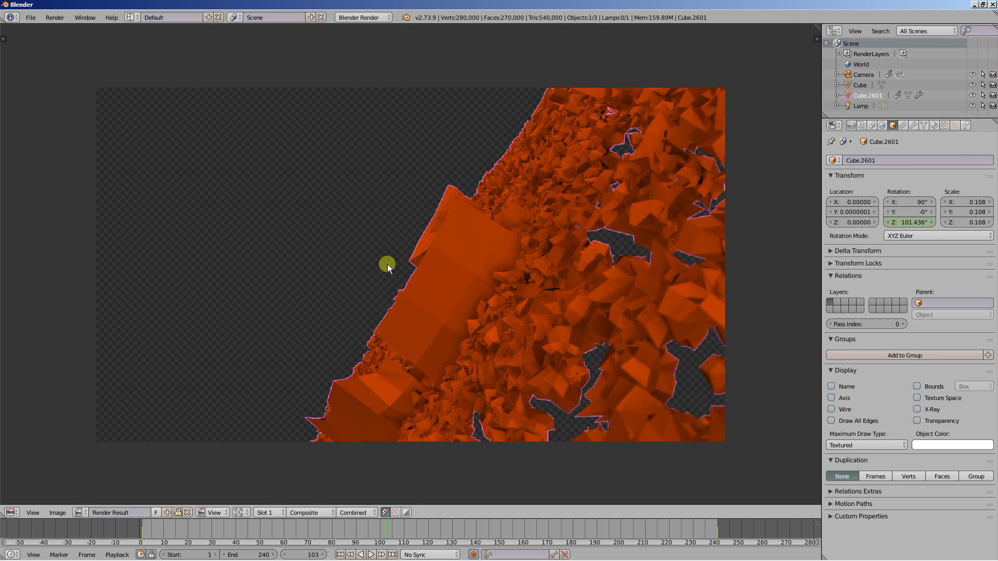
key("Escape")
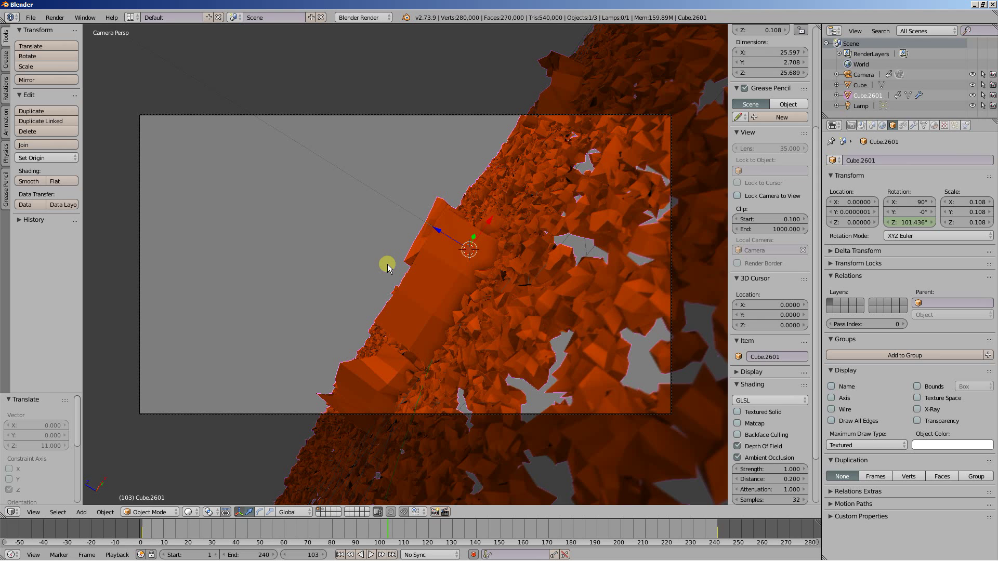
Step: Select the camera instead of the disc, repeat the OpenGL render image of frame 103, and close the result
right_click(288, 112)
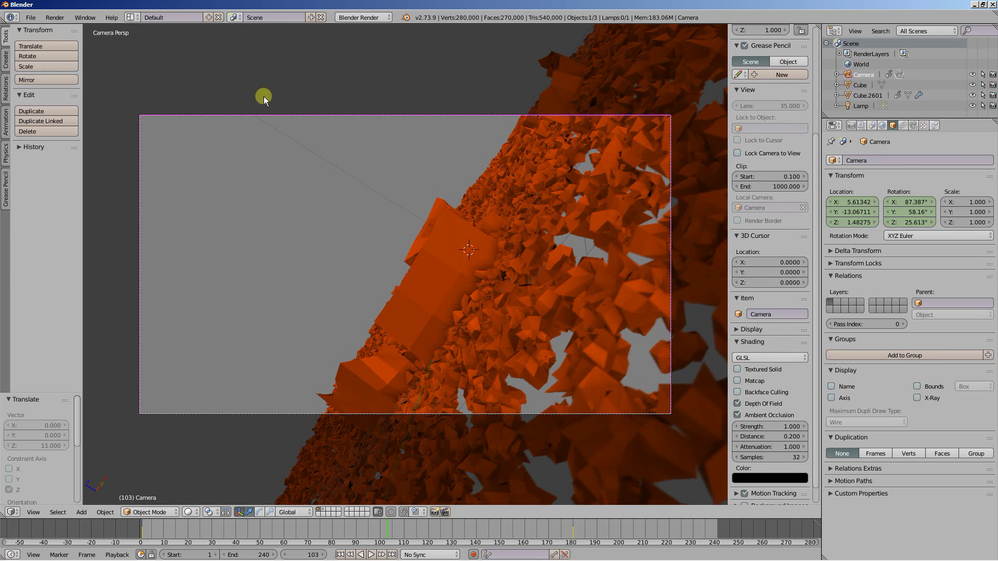
left_click(54, 17)
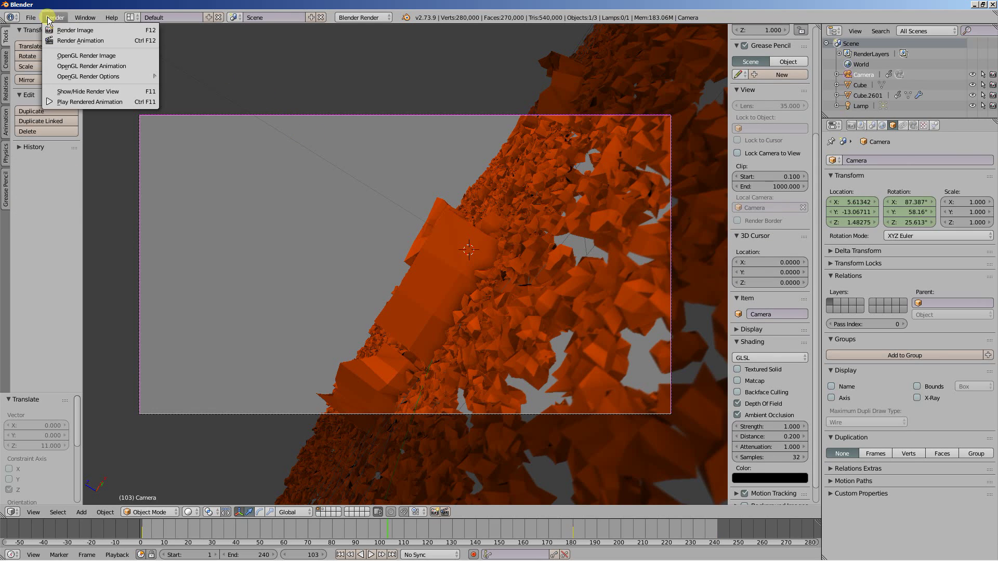
left_click(63, 54)
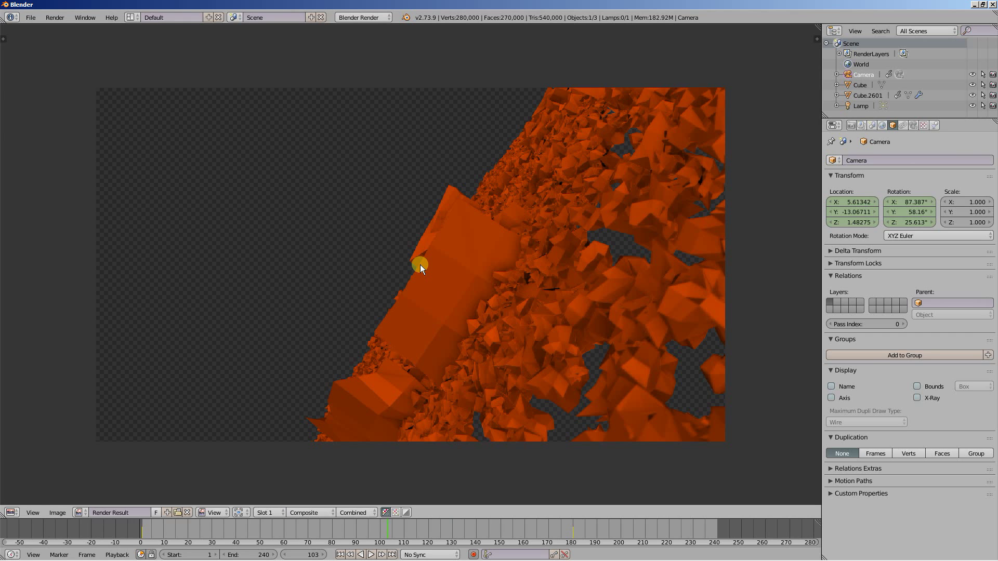
key("Escape")
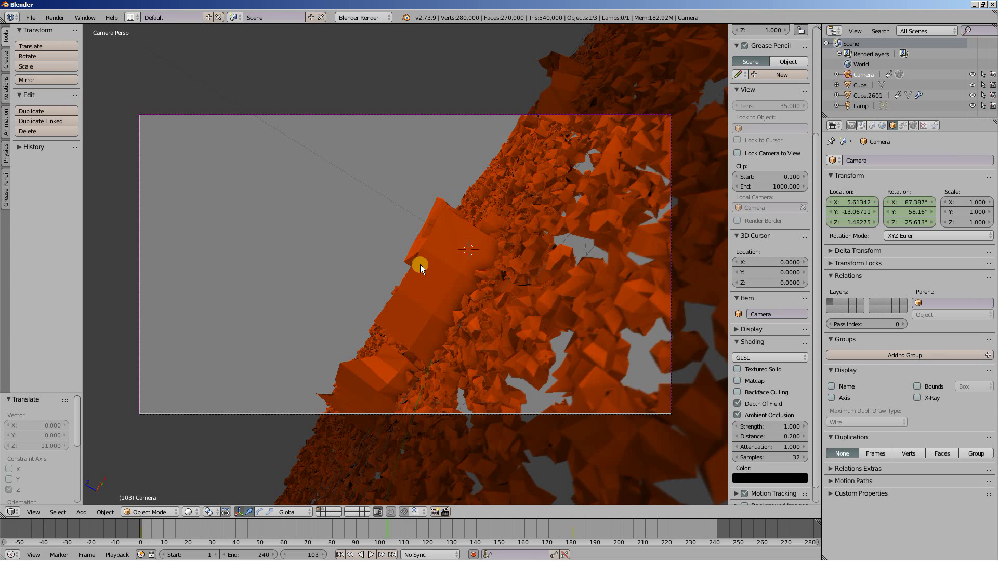
Step: Set the scene's render resolution percentage to 100%, and raise it to 200% of 1920 × 1080 px
left_click(852, 125)
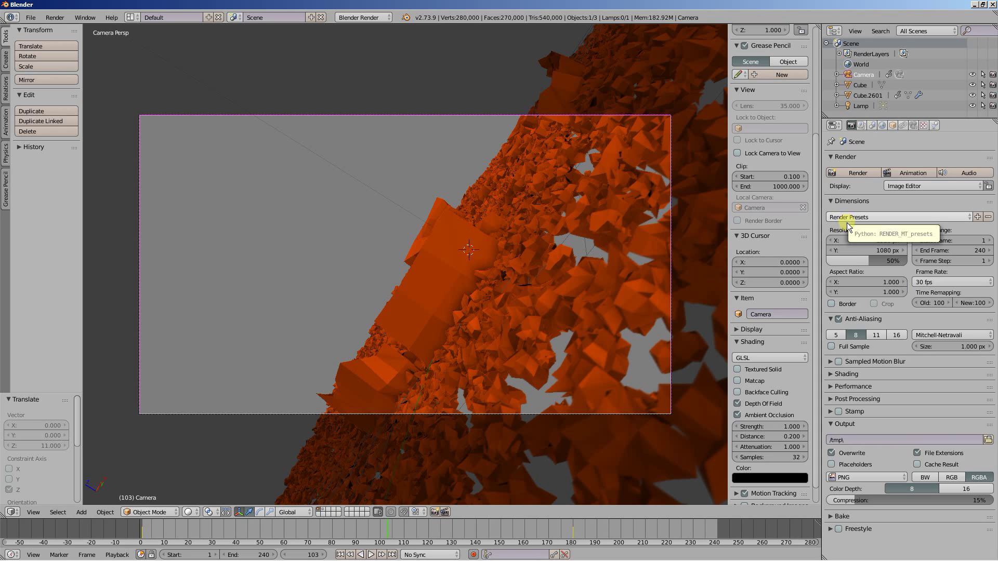
left_click(853, 261)
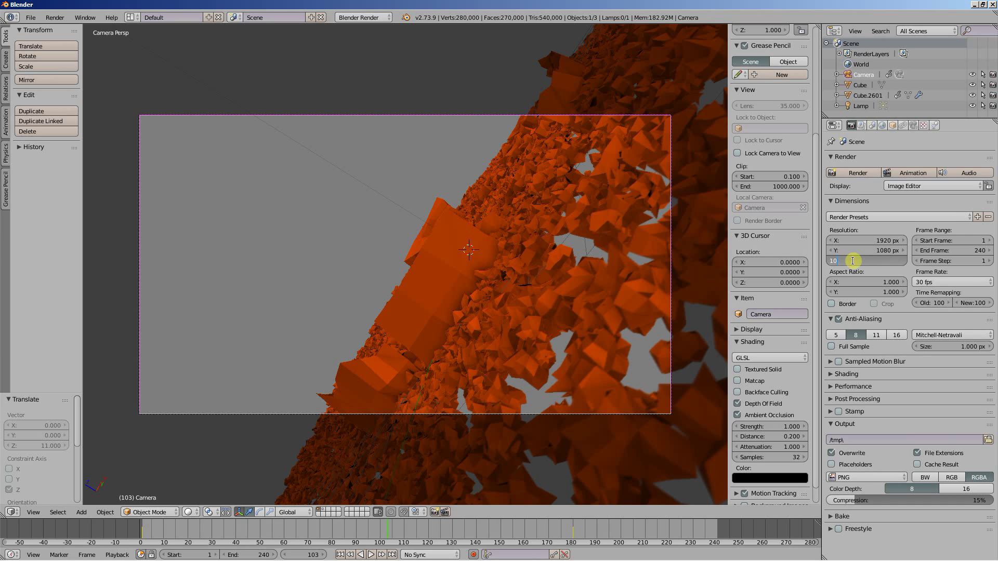
key("Return")
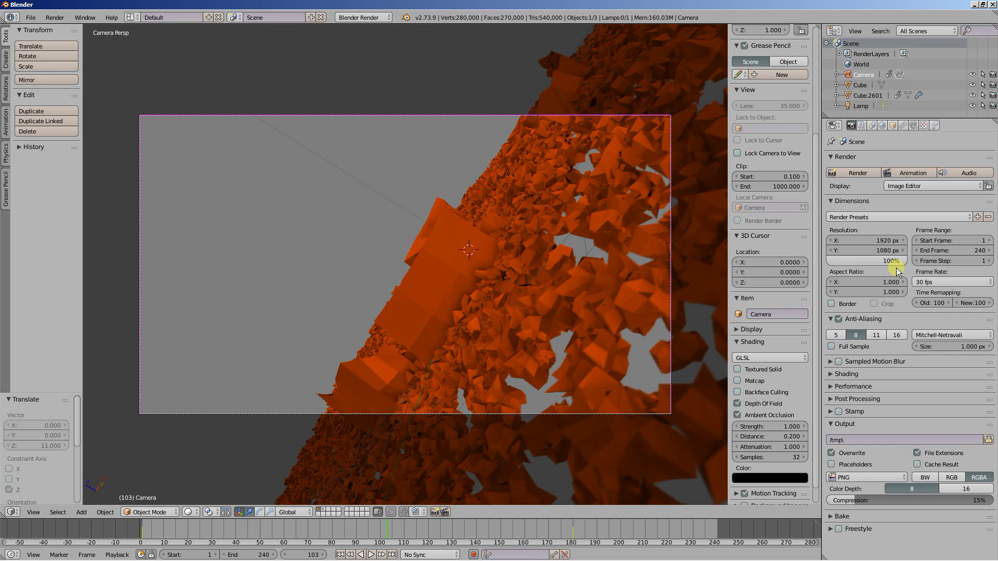
left_click(882, 261)
type("20")
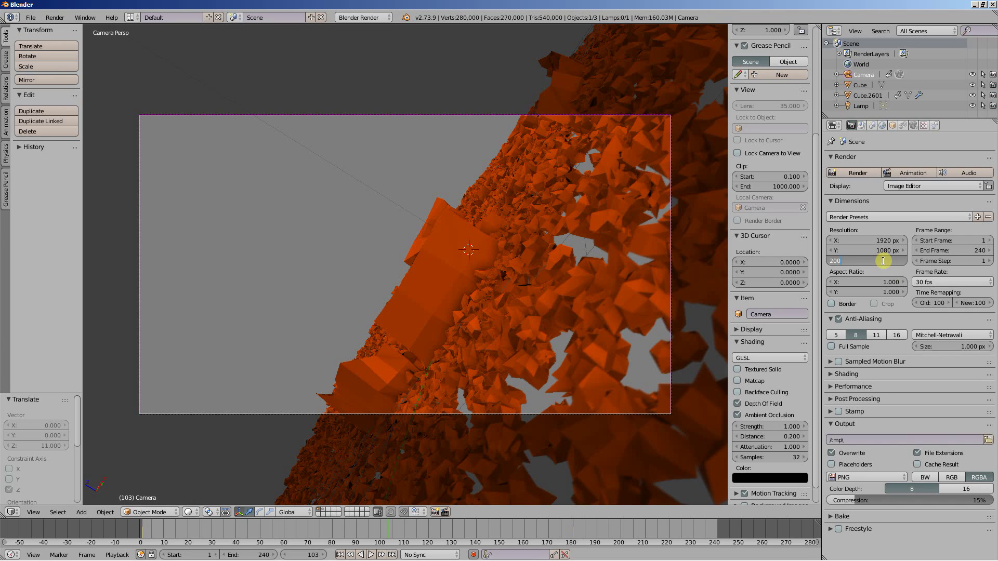
type("0")
key("Return")
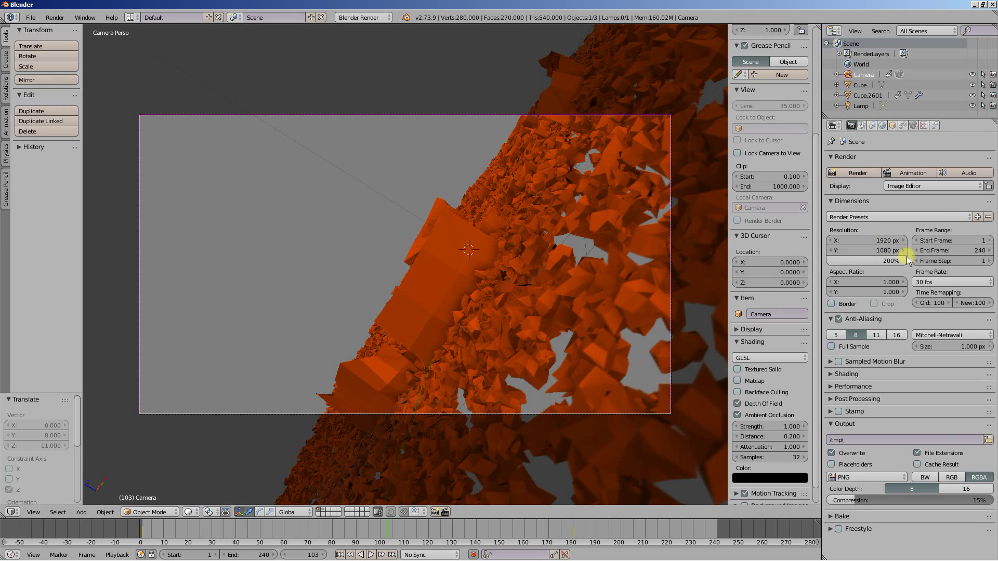
Step: Start and abort a regular render of the frame, and make an OpenGL render image of it to inspect at 200% resolution
left_click(852, 175)
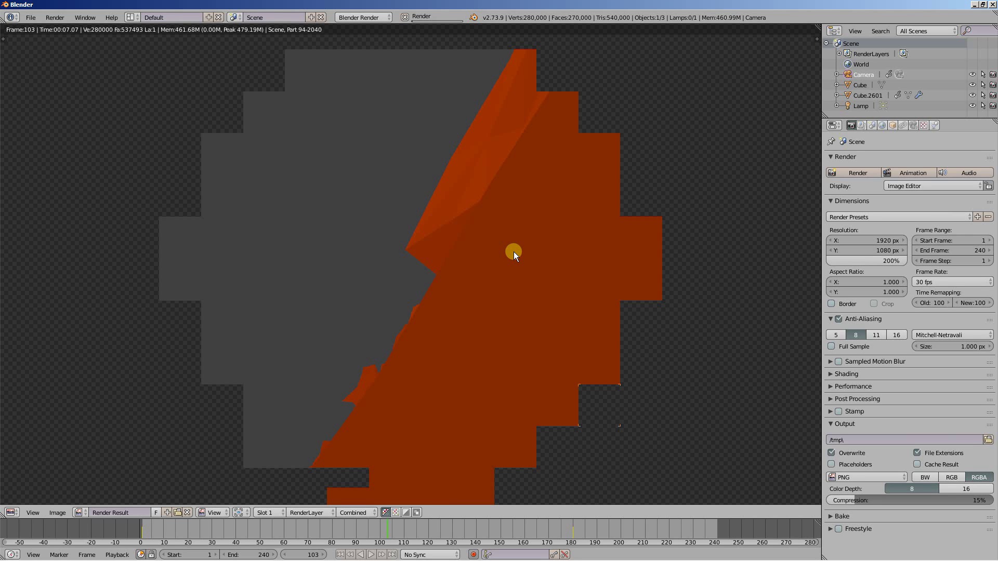
key("Escape")
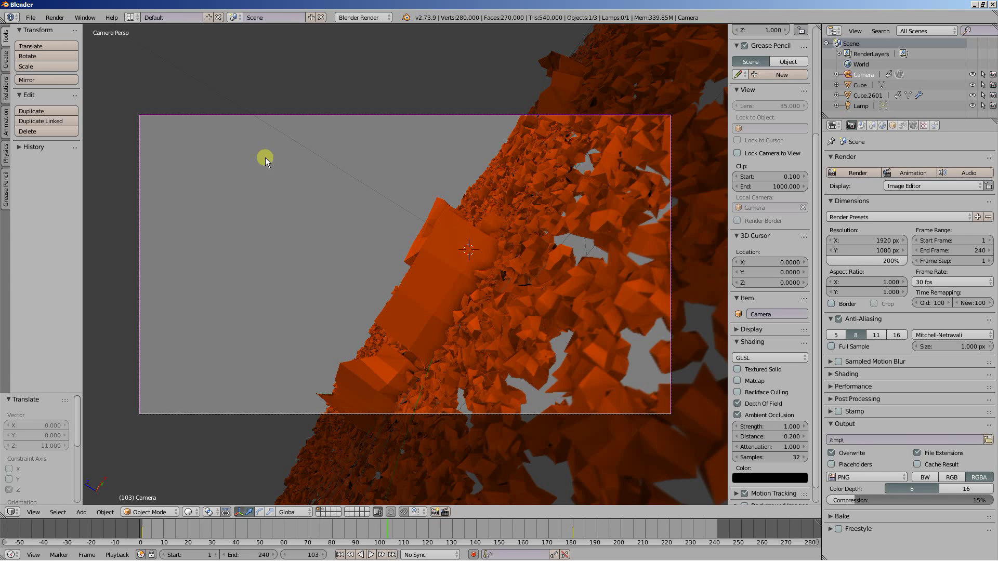
left_click(54, 17)
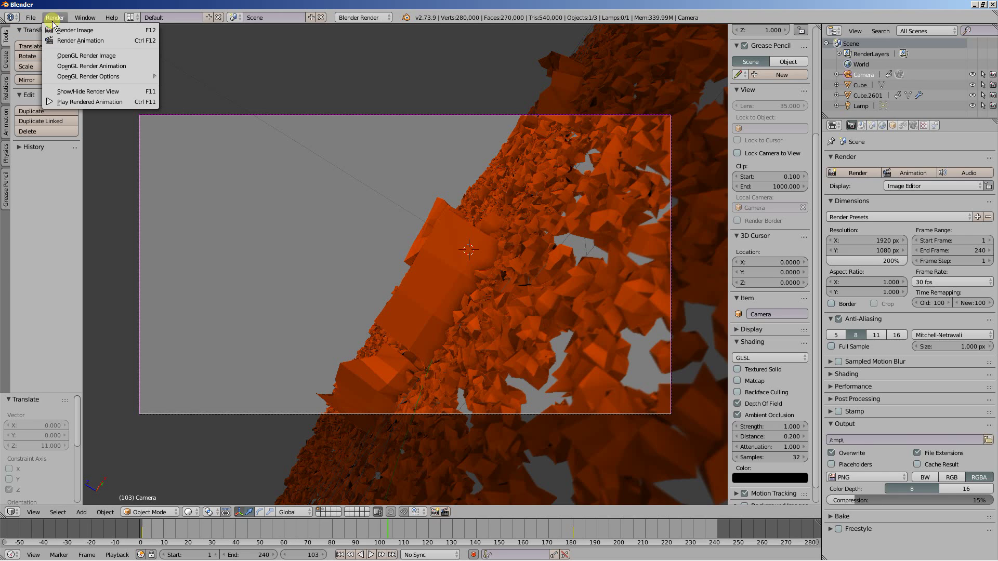
left_click(63, 54)
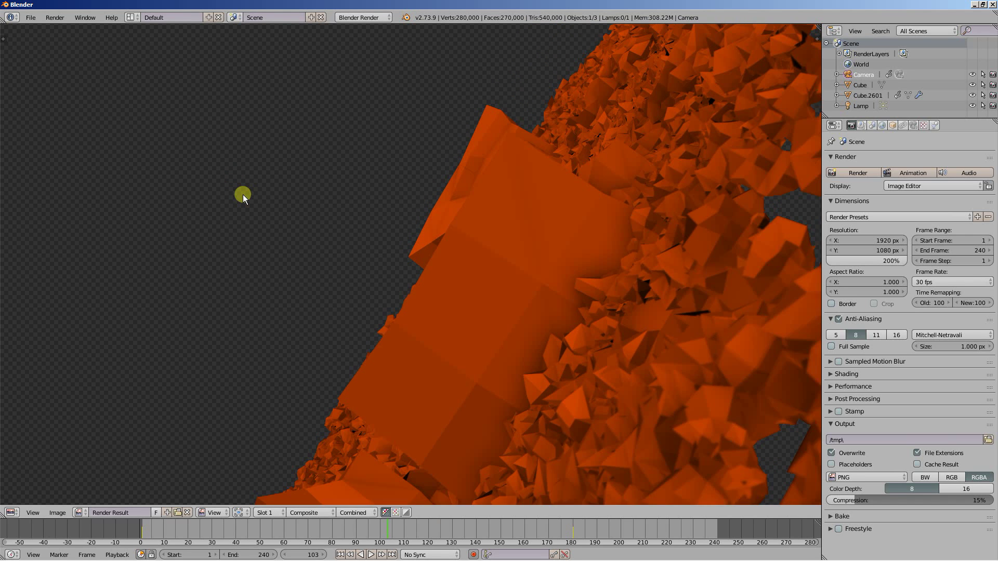
scroll(242, 194, "down", 2)
scroll(242, 194, "up", 1)
scroll(242, 194, "up", 1)
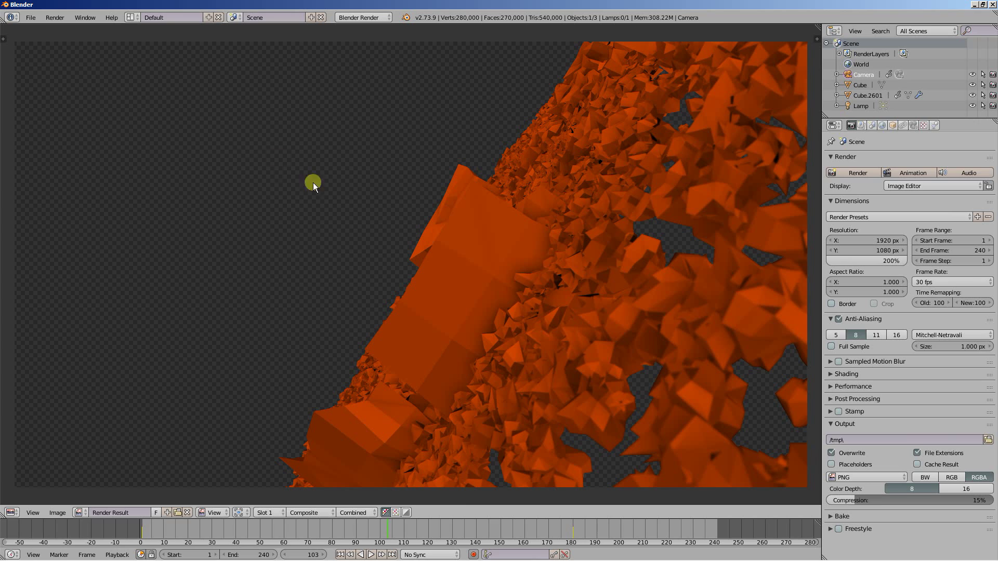
Step: Open the list of render commands
left_click(53, 18)
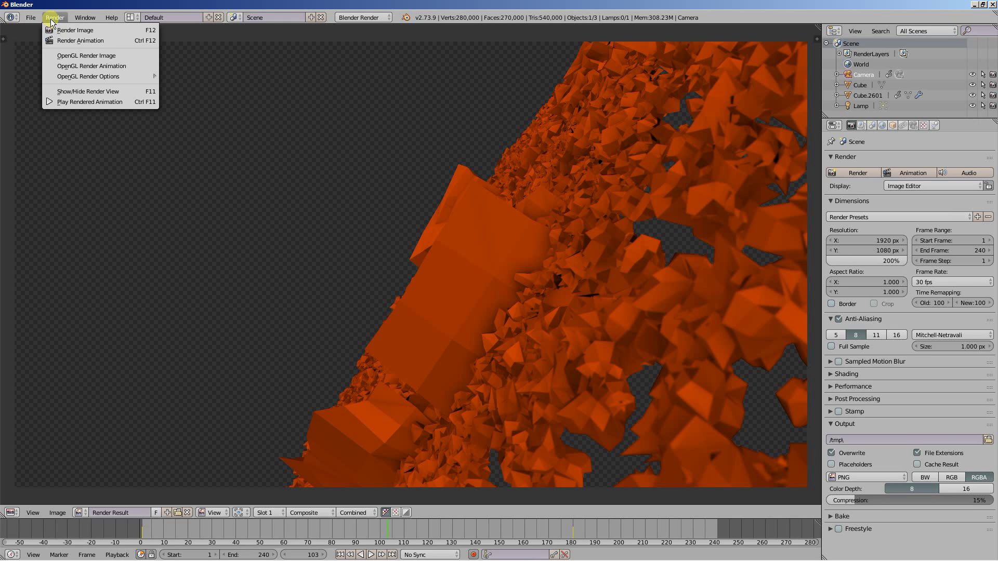